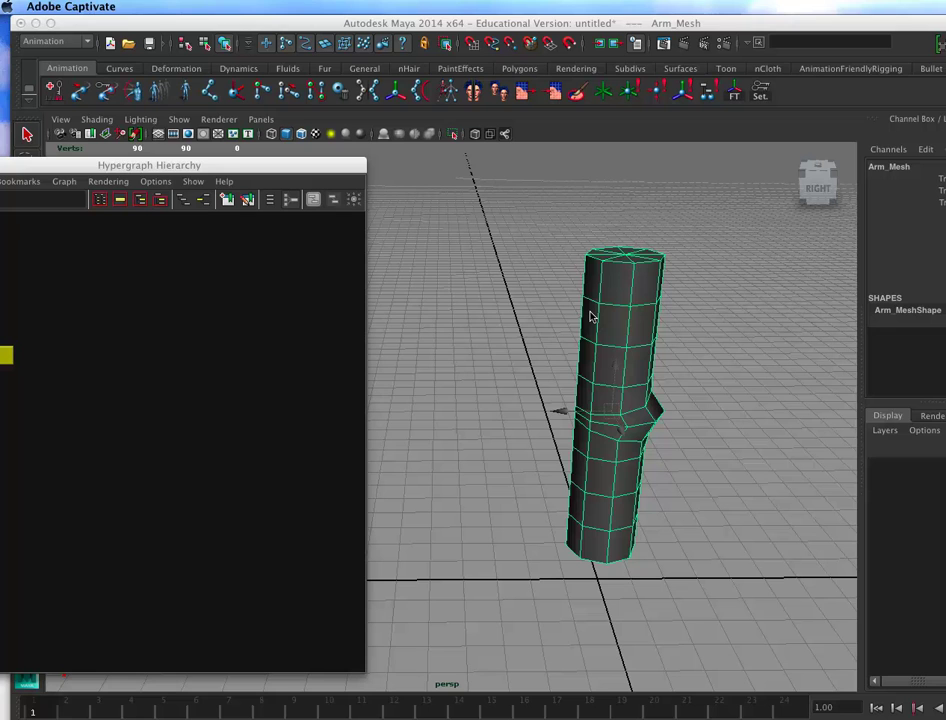
Examine the arm mesh and its elbow bulge from the side in the perspective view
right_click(927, 225)
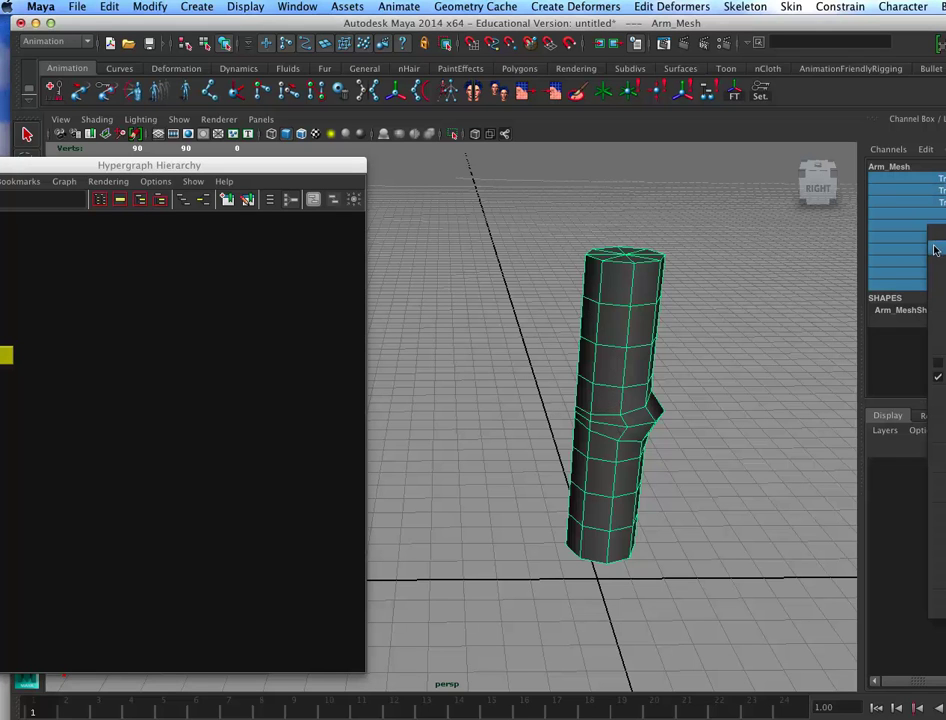
left_click(936, 523)
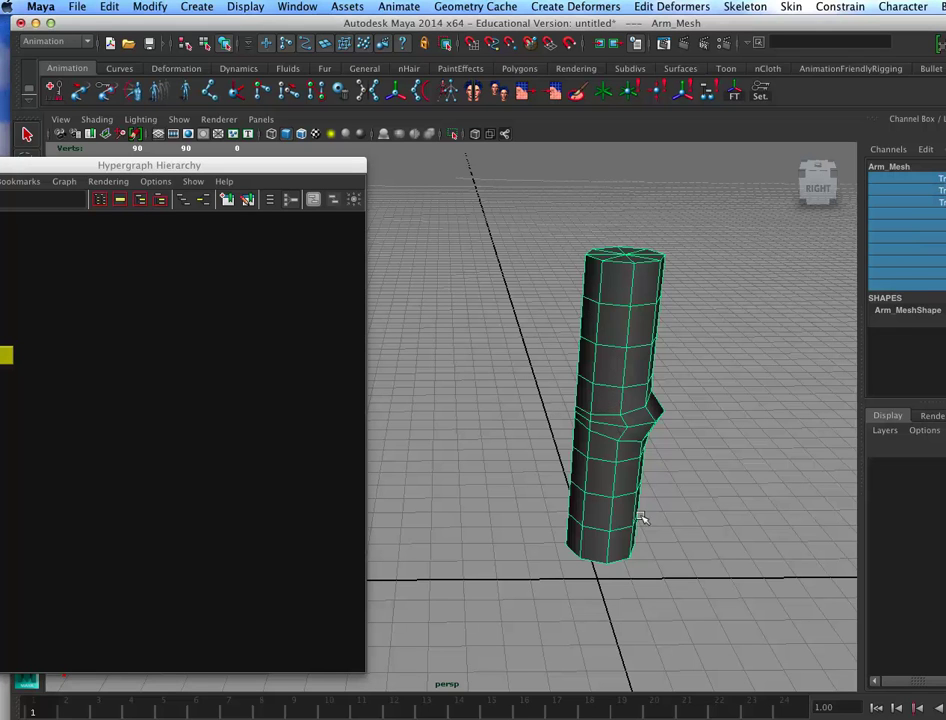
left_click_drag(344, 165, 479, 236)
left_click_drag(198, 236, 188, 558)
middle_click_drag(648, 480, 520, 497, "alt")
right_click_drag(520, 497, 663, 443, "alt")
left_click_drag(663, 443, 700, 478, "alt")
middle_click_drag(700, 478, 702, 385, "alt")
left_click_drag(703, 385, 700, 378, "alt")
left_click_drag(374, 557, 495, 623)
left_click_drag(616, 401, 500, 397, "alt")
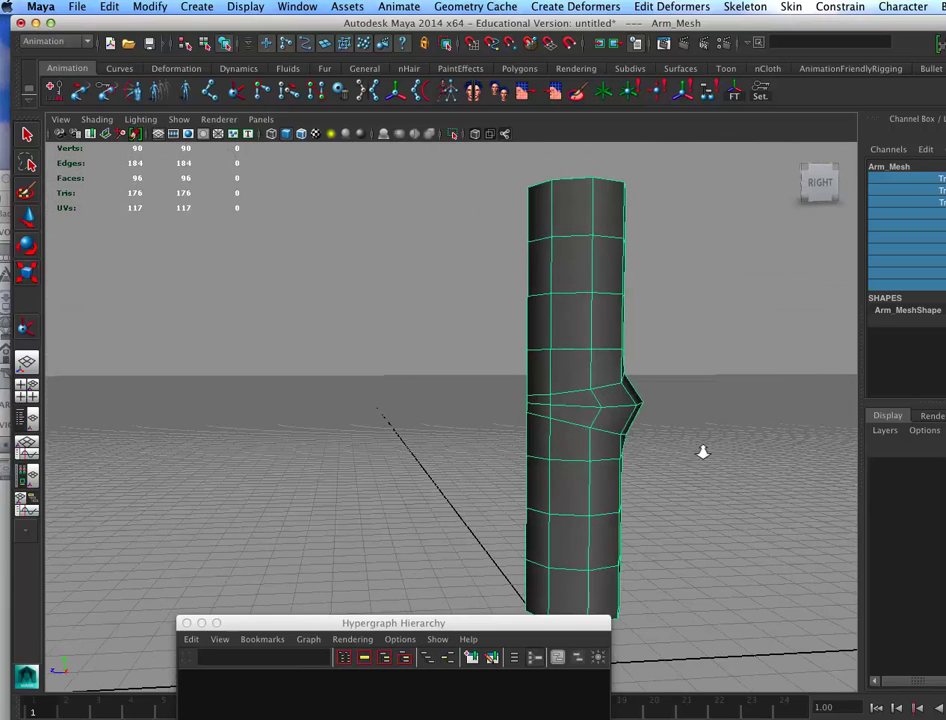
left_click_drag(581, 488, 541, 532, "alt")
left_click_drag(511, 616, 307, 469)
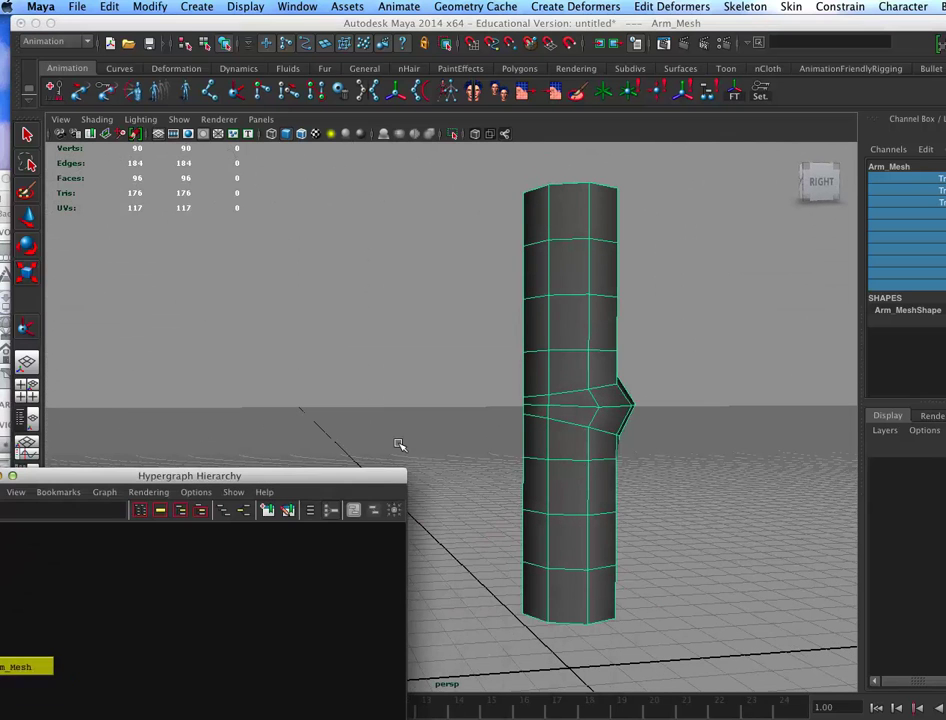
Review the arm mesh's UV layout in the UV Texture Editor and close the editor
left_click(297, 6)
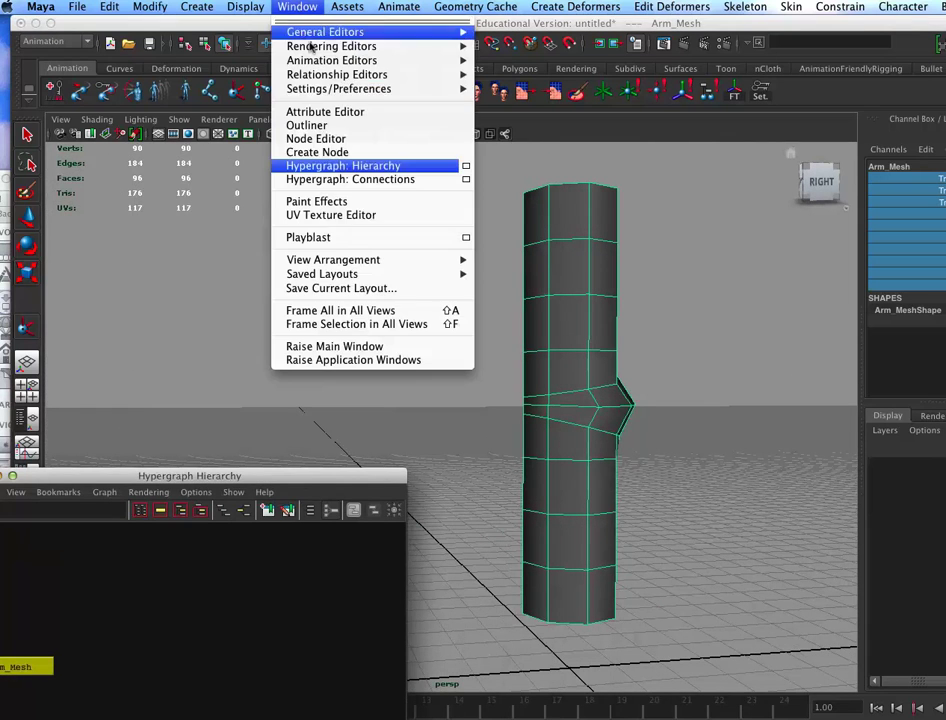
left_click(350, 213)
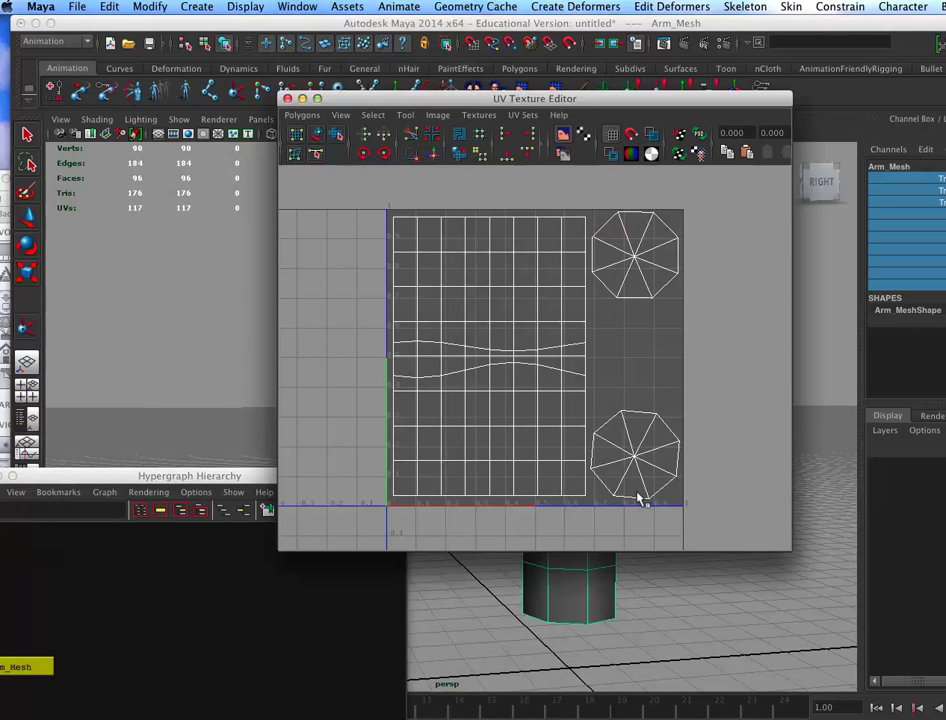
left_click(287, 98)
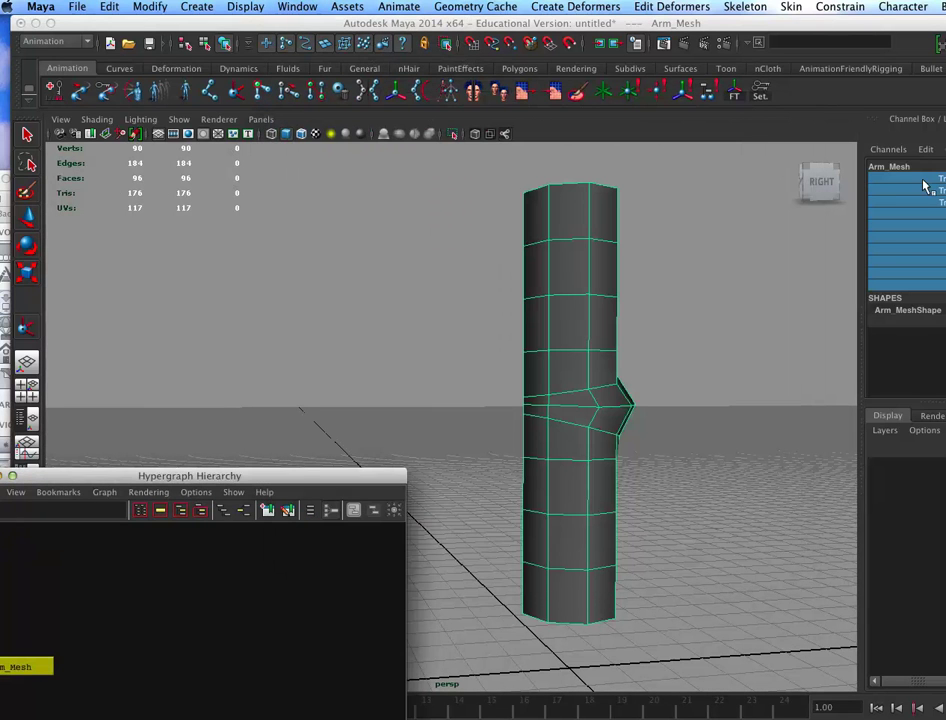
Check the arm mesh's transform channel values and minimize the Hypergraph Hierarchy window
left_click_drag(857, 20, 781, 22)
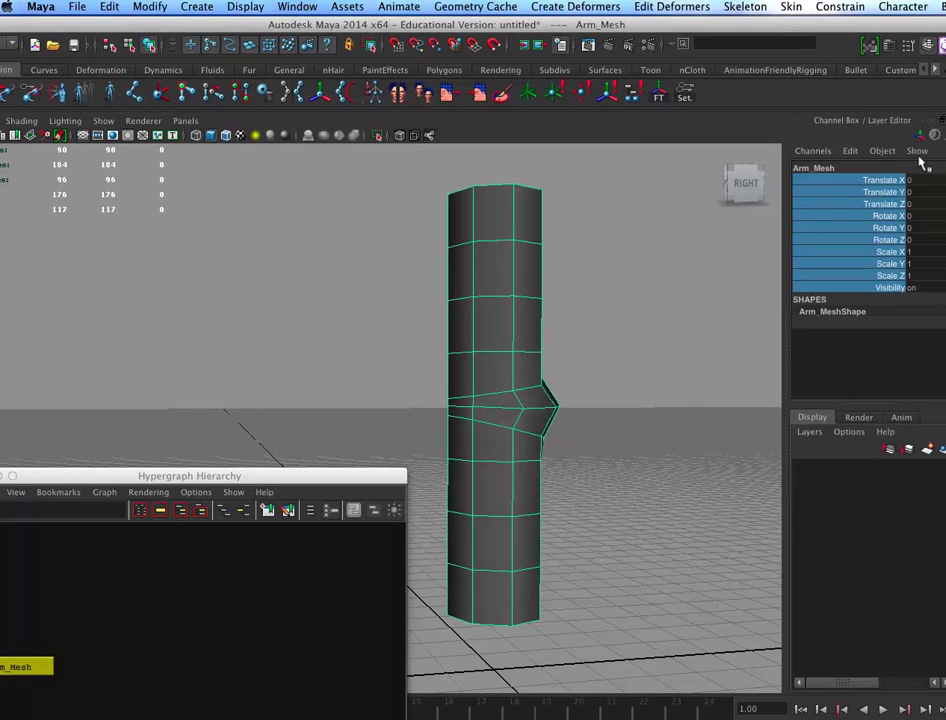
left_click(150, 7)
left_click(201, 57)
left_click_drag(342, 472, 513, 461)
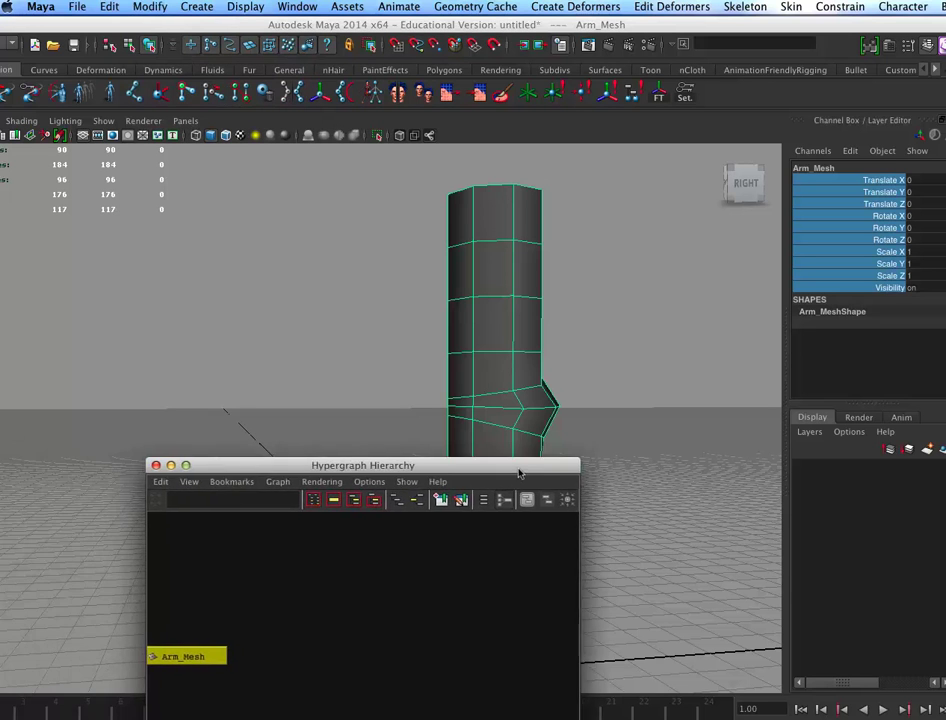
left_click(168, 463)
left_click_drag(489, 23, 545, 25)
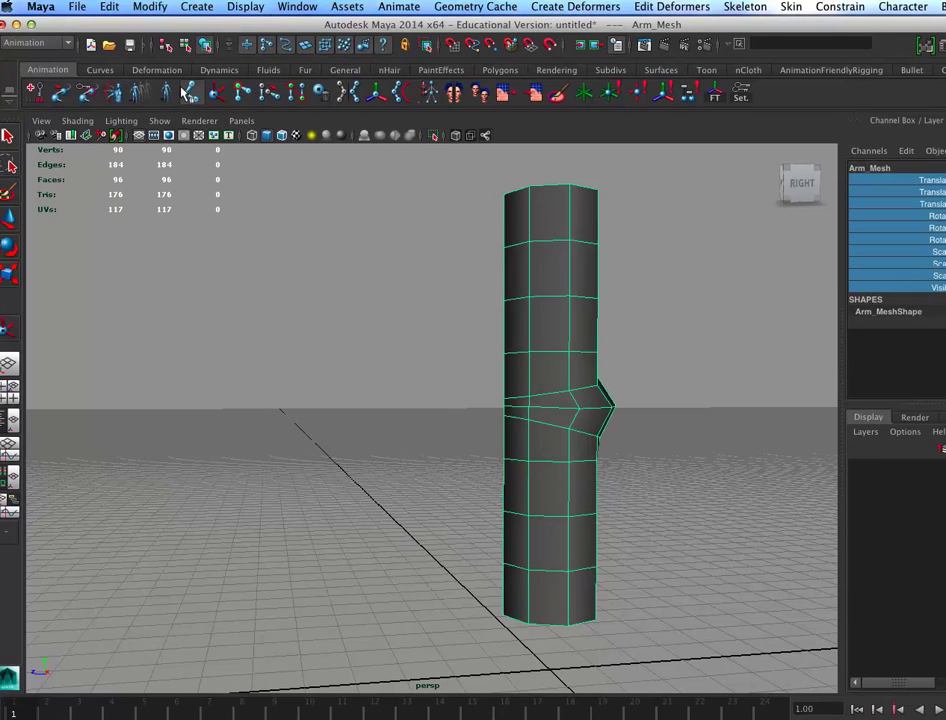
Activate the Joint Tool and frame the whole arm mesh in a maximized side view
left_click(189, 95)
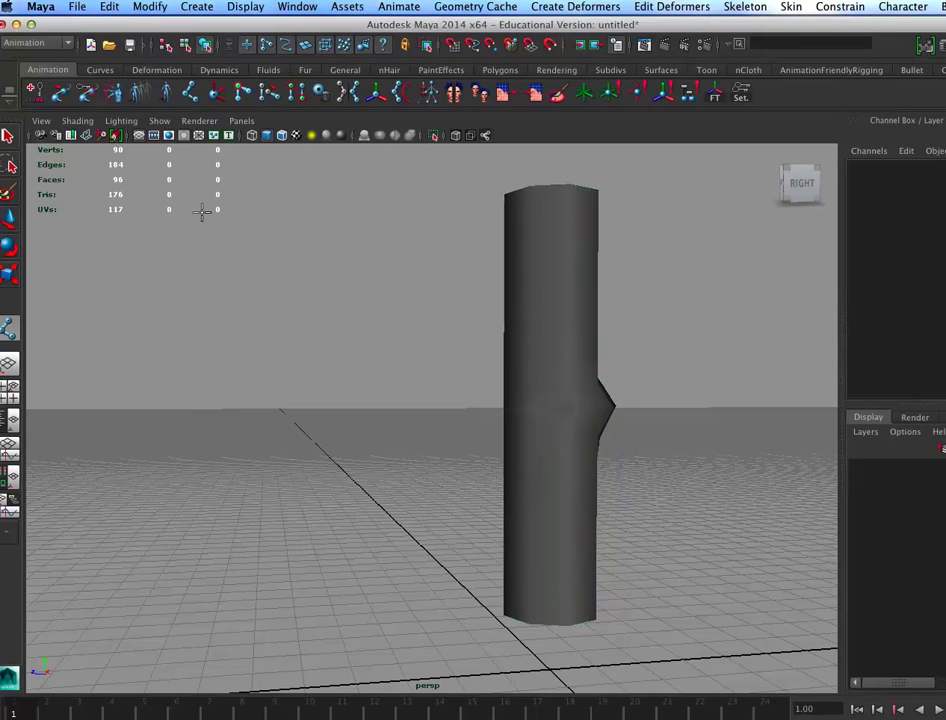
left_click(57, 40)
left_click(745, 6)
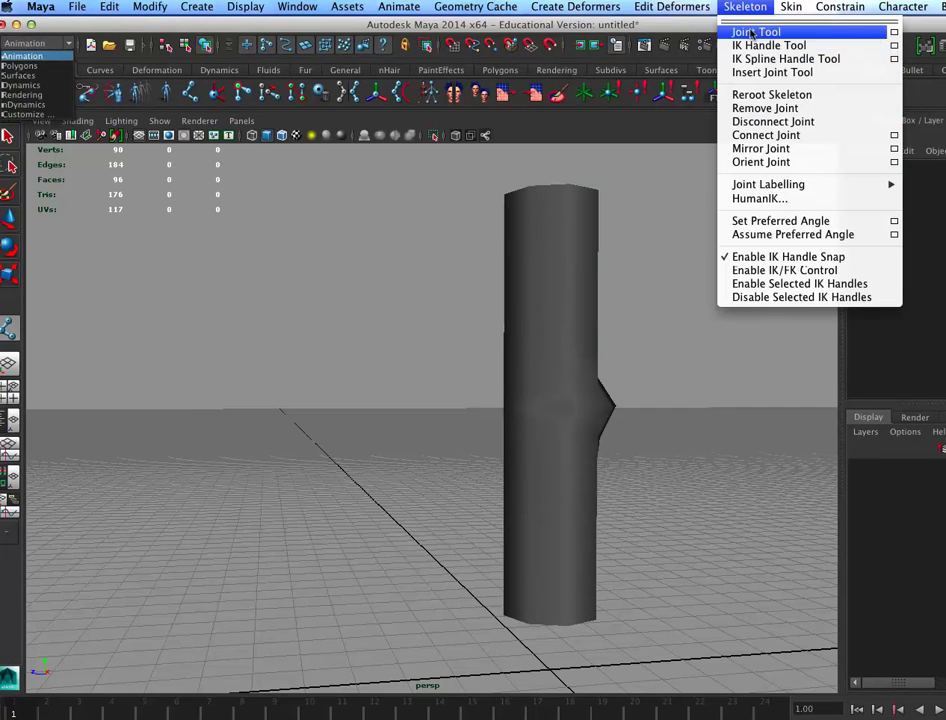
left_click(742, 29)
key("space")
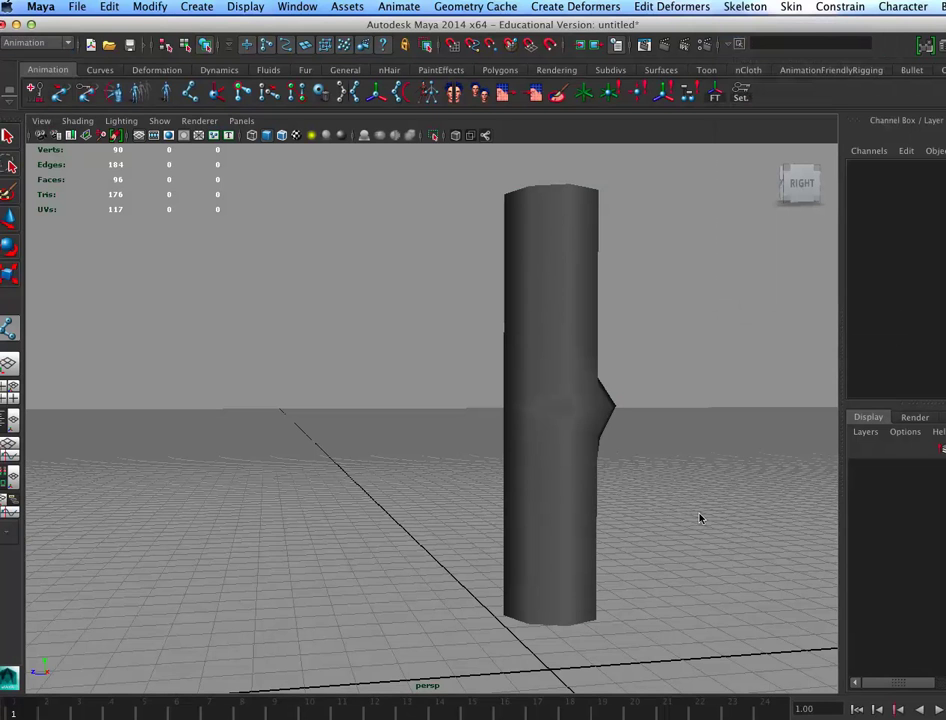
key("space")
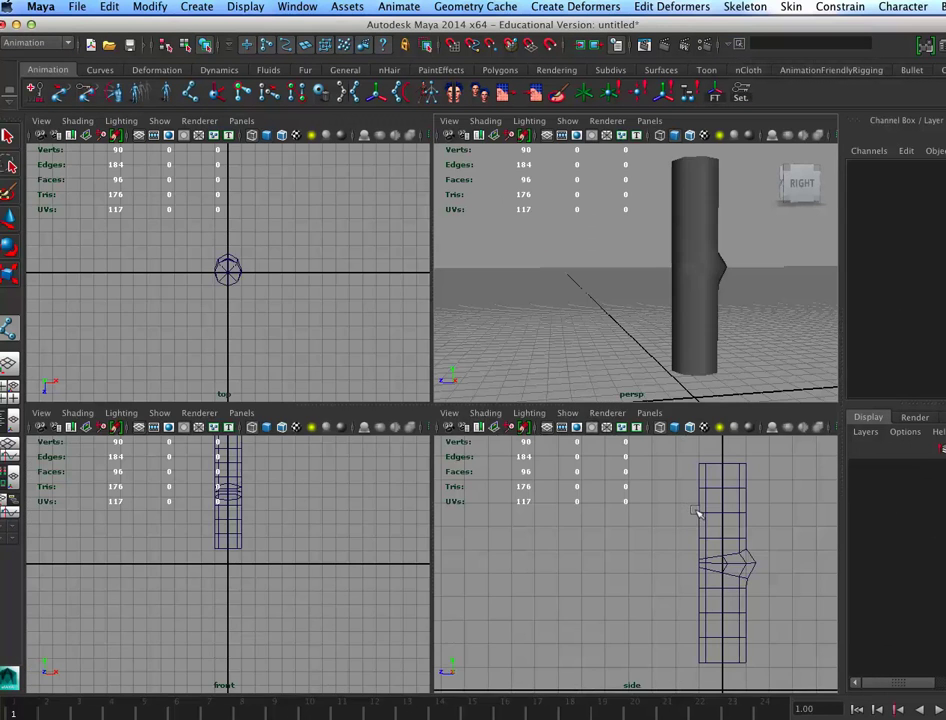
key("space")
middle_click_drag(694, 488, 661, 454, "alt")
scroll(655, 452, "up", 1)
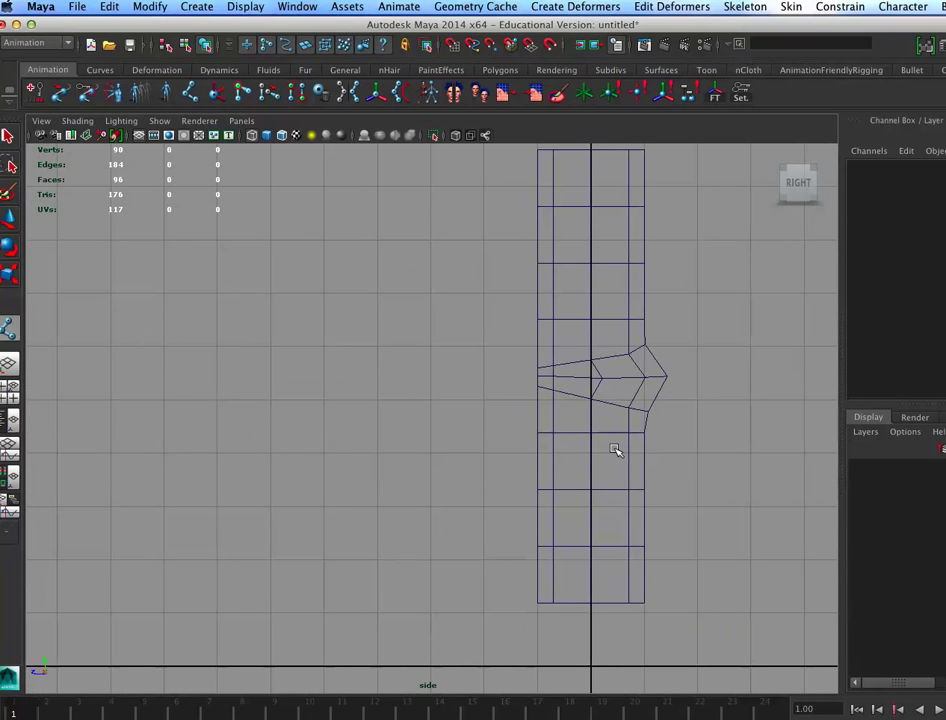
left_click(745, 6)
left_click(750, 30)
middle_click_drag(632, 371, 566, 352, "alt")
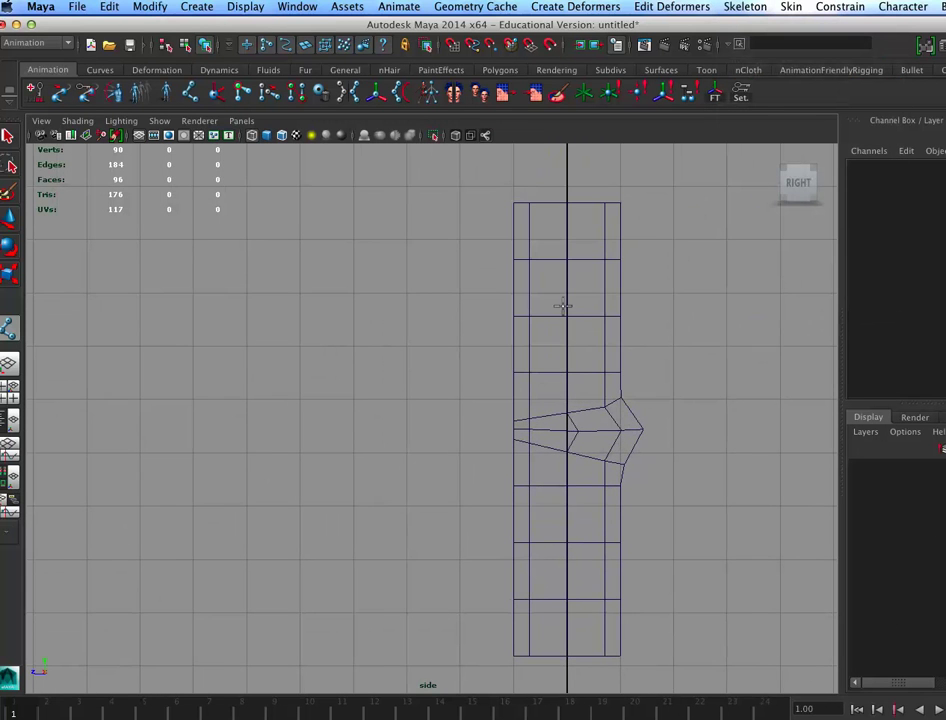
left_click(566, 203)
left_click(612, 432)
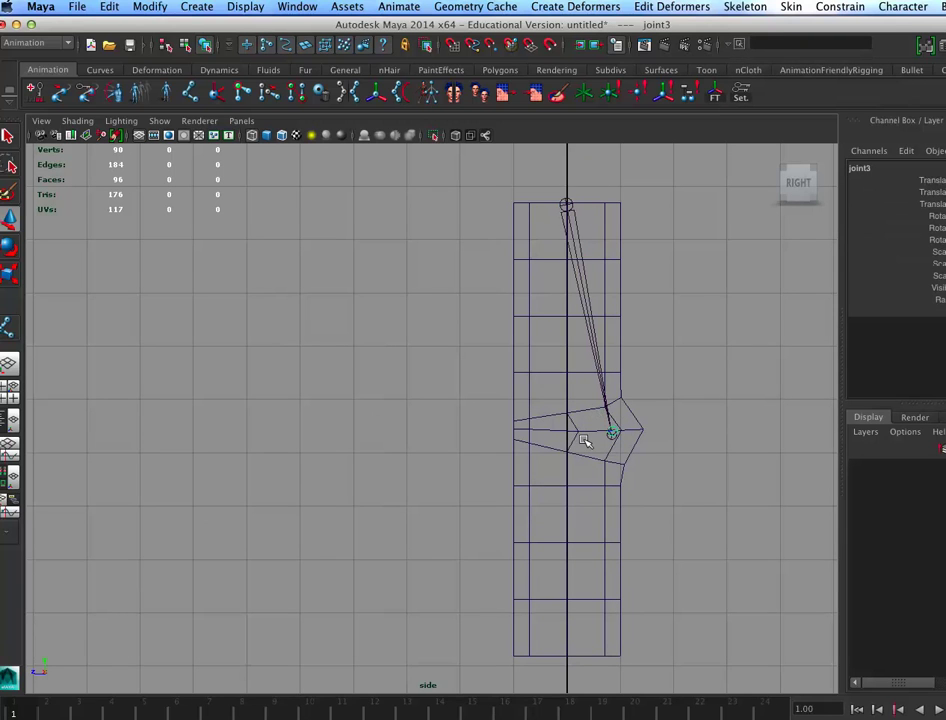
key("w")
key("Delete")
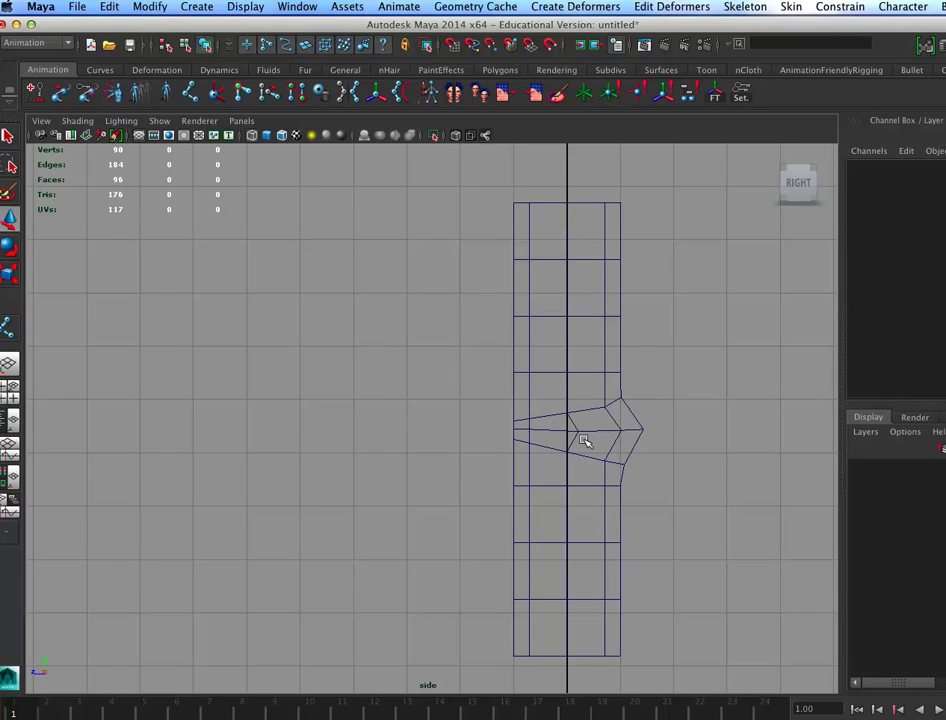
Draw a three-joint chain from the arm mesh's top centre through a bend inside the elbow to the bottom centre
key("y")
left_click(555, 196)
key("Return")
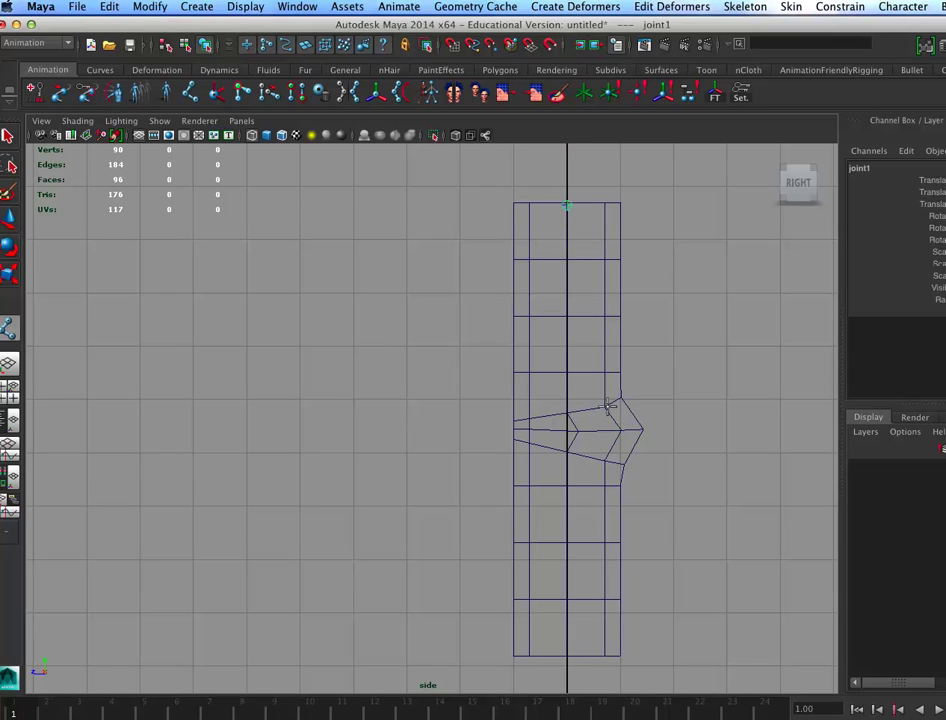
left_click(607, 417)
left_click_drag(607, 417, 588, 421)
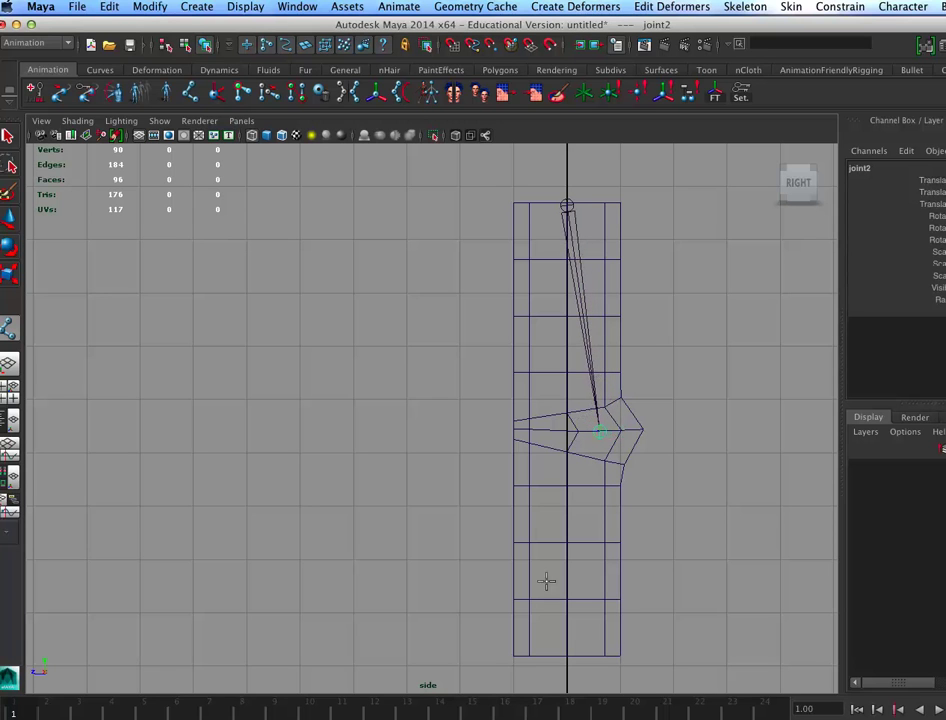
left_click_drag(554, 642, 543, 630)
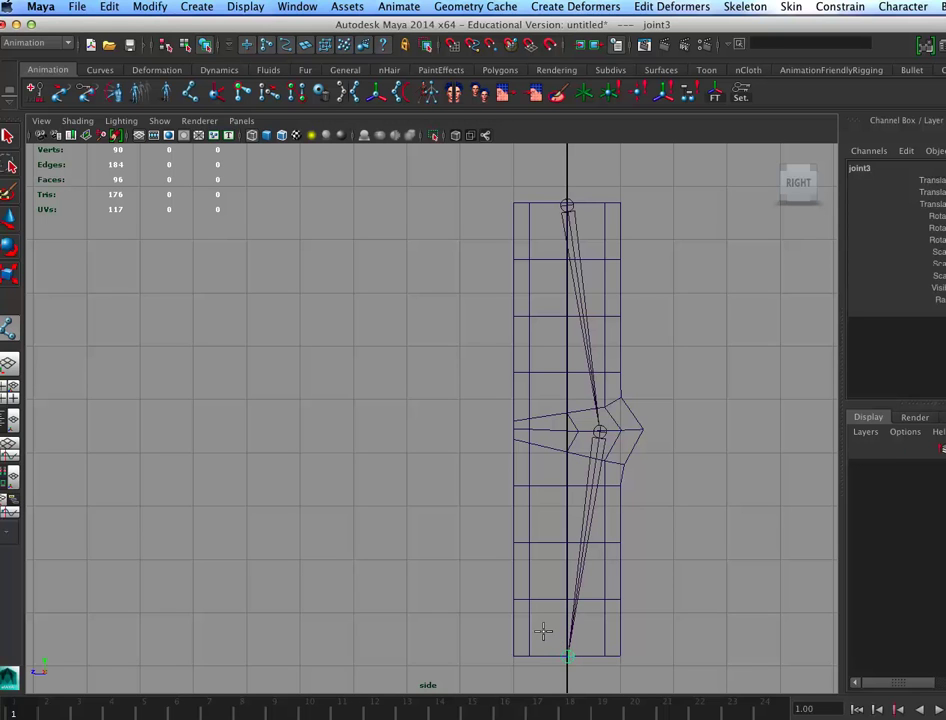
middle_click_drag(543, 630, 606, 464, "alt")
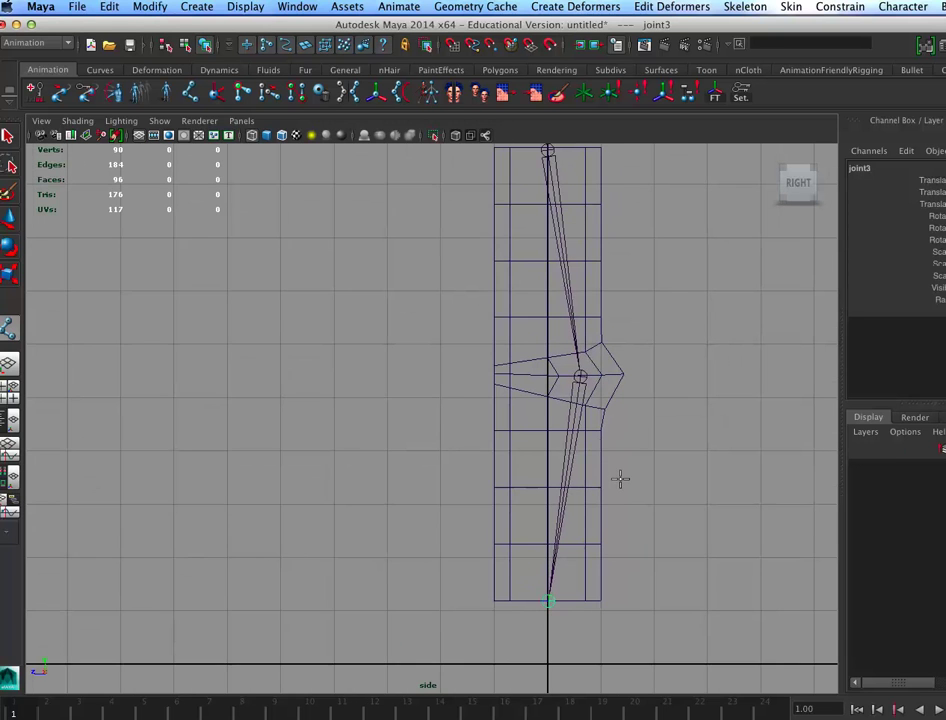
key("Return")
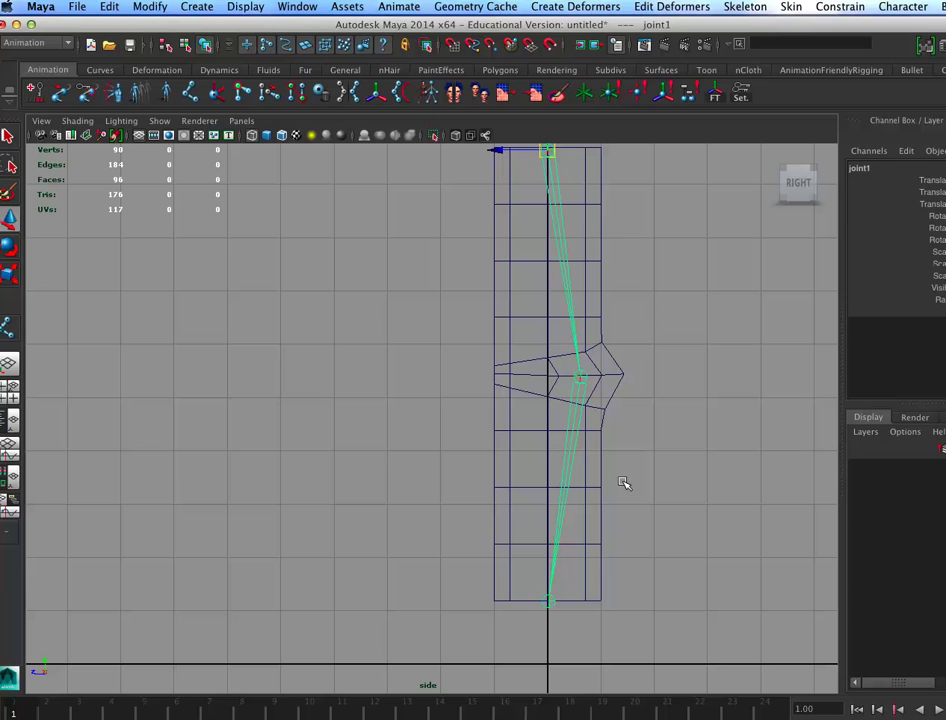
Move the whole joint chain away from the elbow point along Z, placing the root joint at about 0.33
left_click(586, 384)
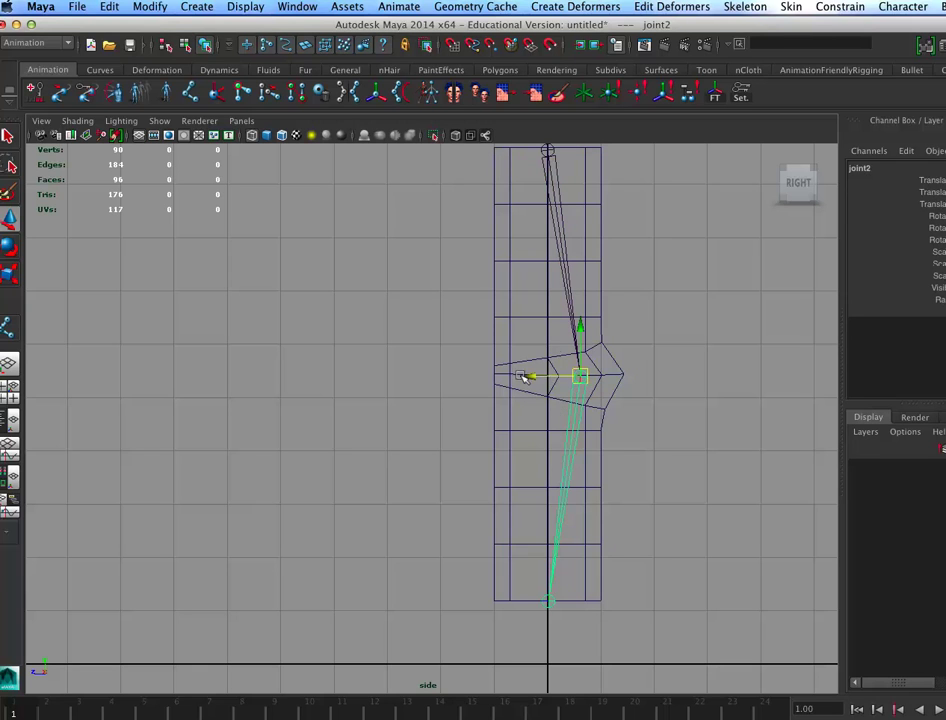
left_click(558, 265)
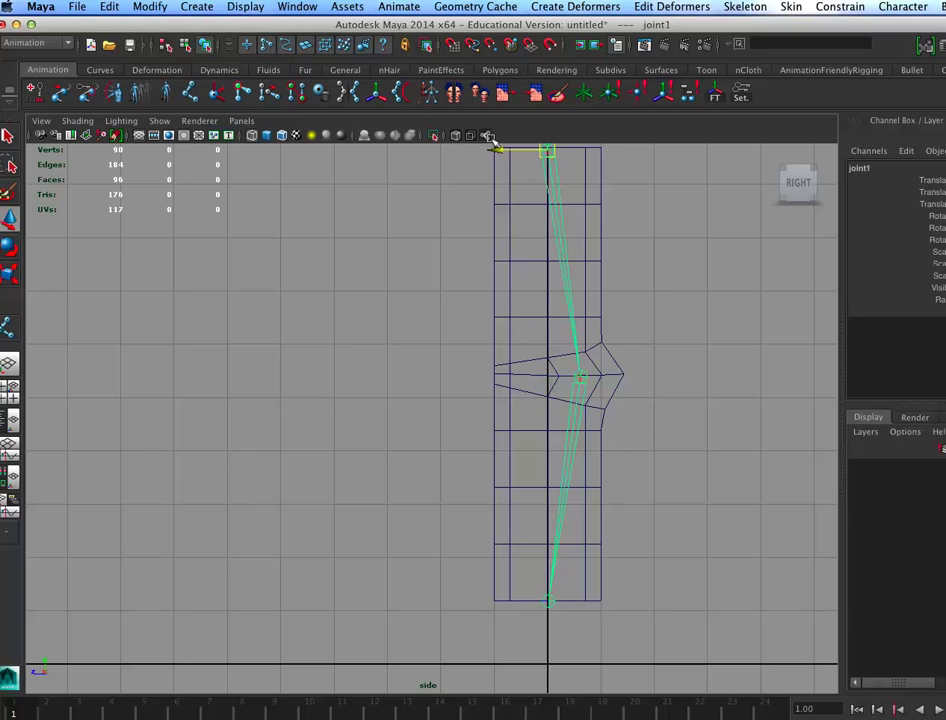
left_click_drag(487, 137, 480, 136)
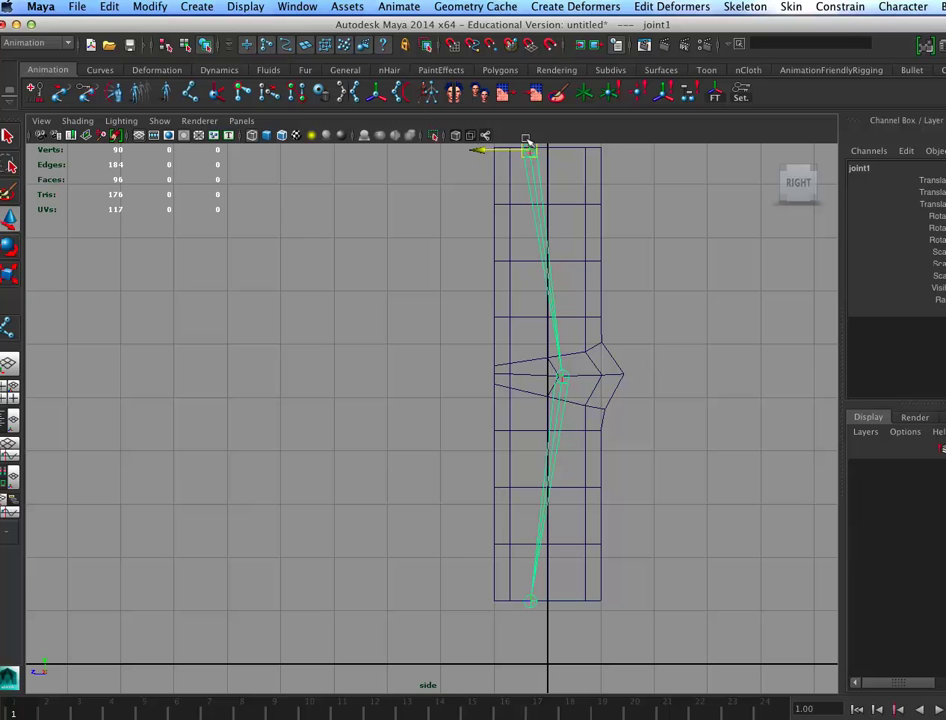
middle_click_drag(672, 374, 680, 404, "alt")
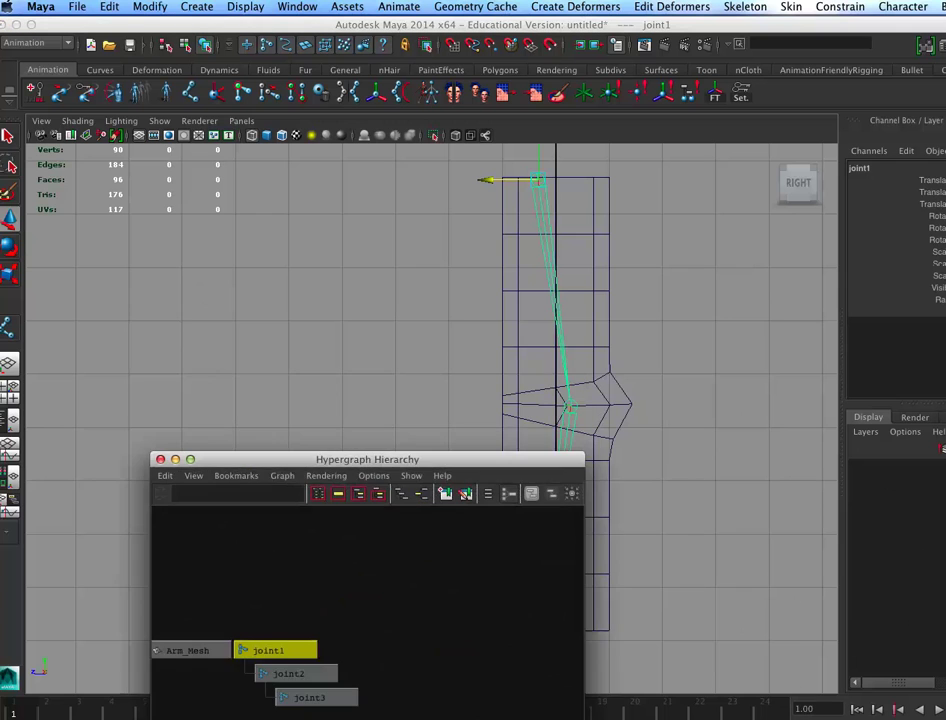
Shift only the middle joint along Z toward the elbow point, leaving the top and bottom joints in place
left_click_drag(441, 455, 268, 164)
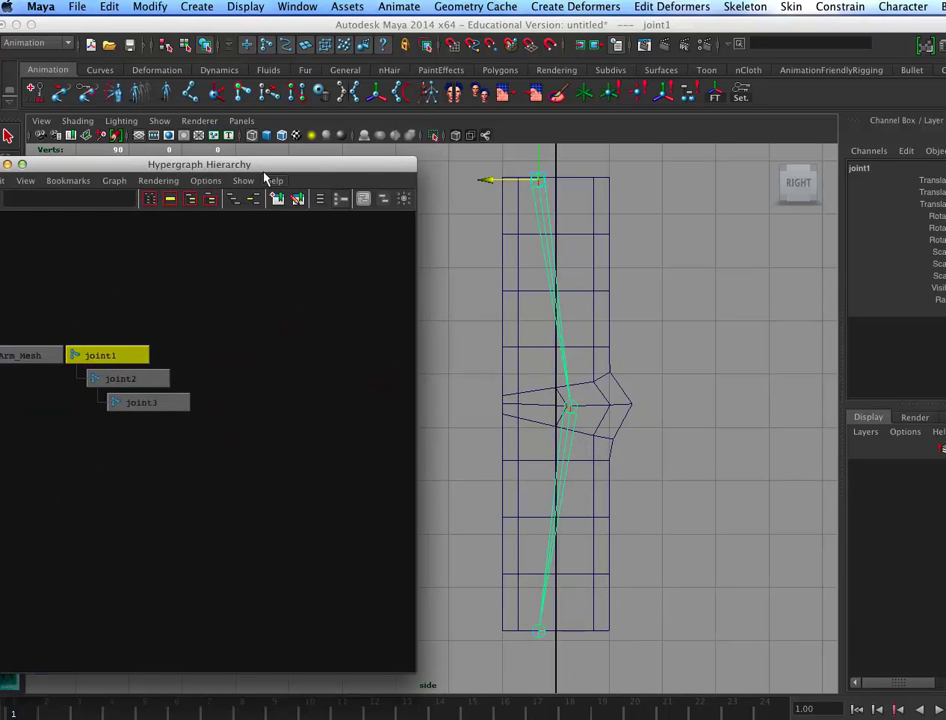
left_click(566, 404)
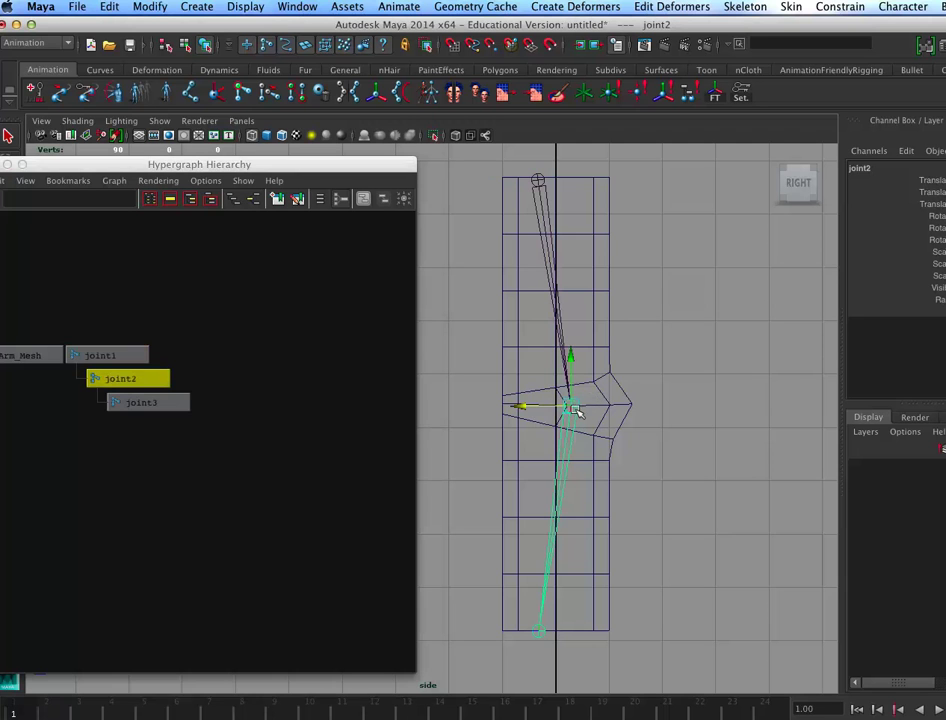
left_click(575, 402)
left_click_drag(575, 404, 590, 403)
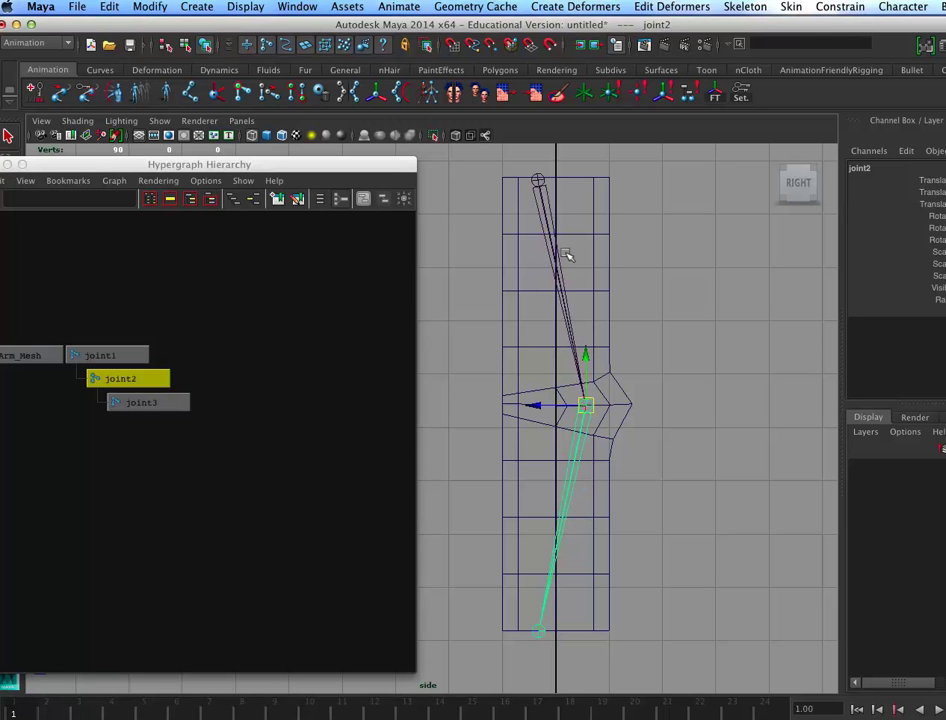
Check the Rotate X, Y and Z values of joint2, joint3 and joint1
left_click_drag(779, 26, 715, 24)
left_click(885, 217)
mouse_move(885, 217)
left_mouse_down()
mouse_move(881, 243)
mouse_move(882, 235)
left_mouse_up()
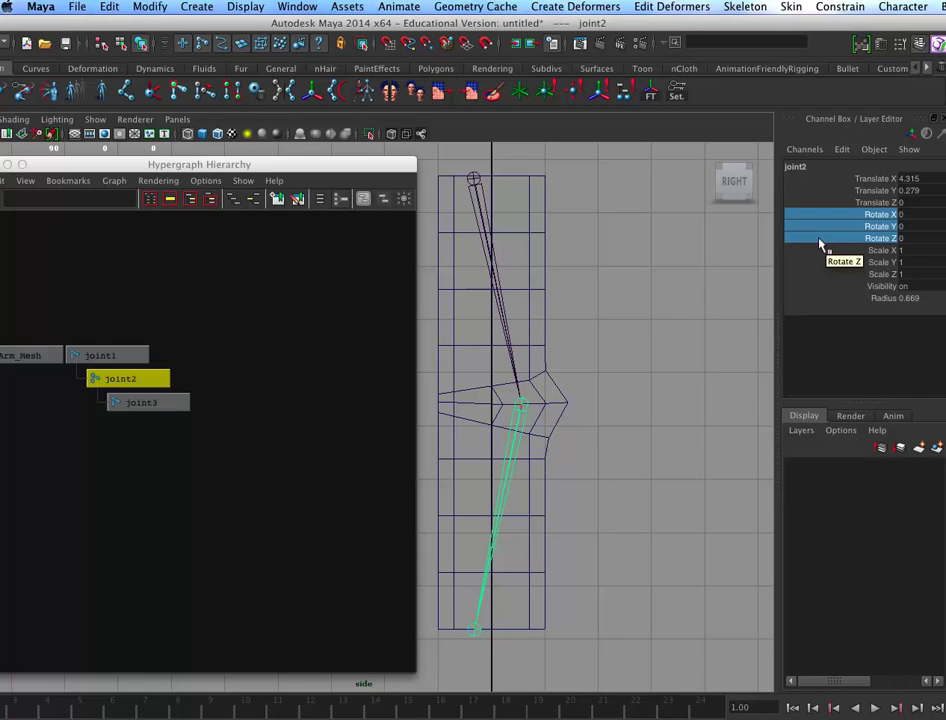
left_click(186, 402)
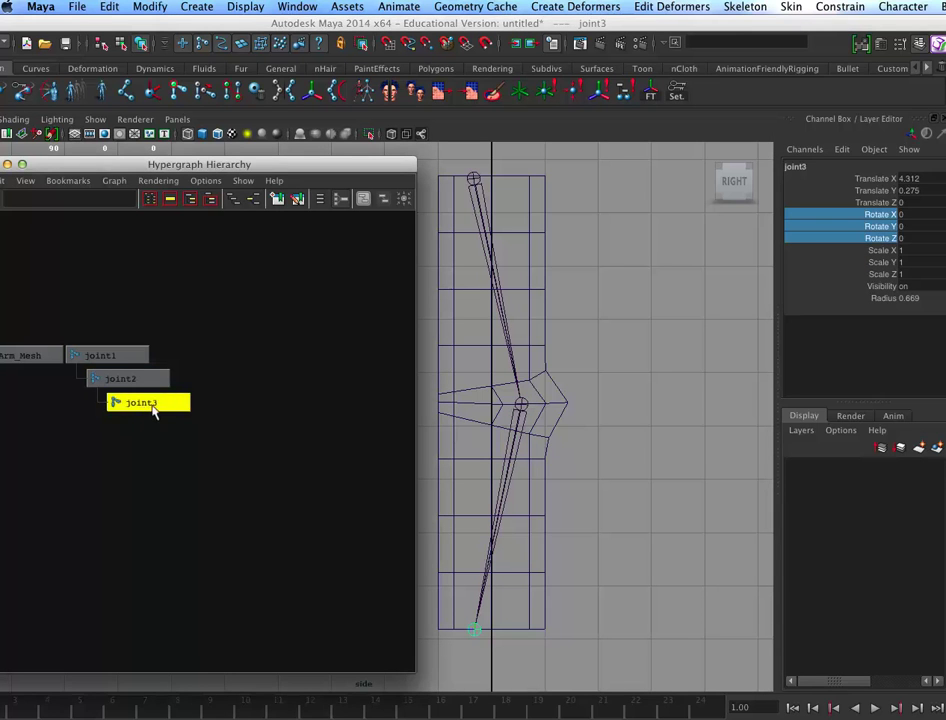
middle_click_drag(145, 418, 126, 378)
left_click_drag(129, 289, 89, 345)
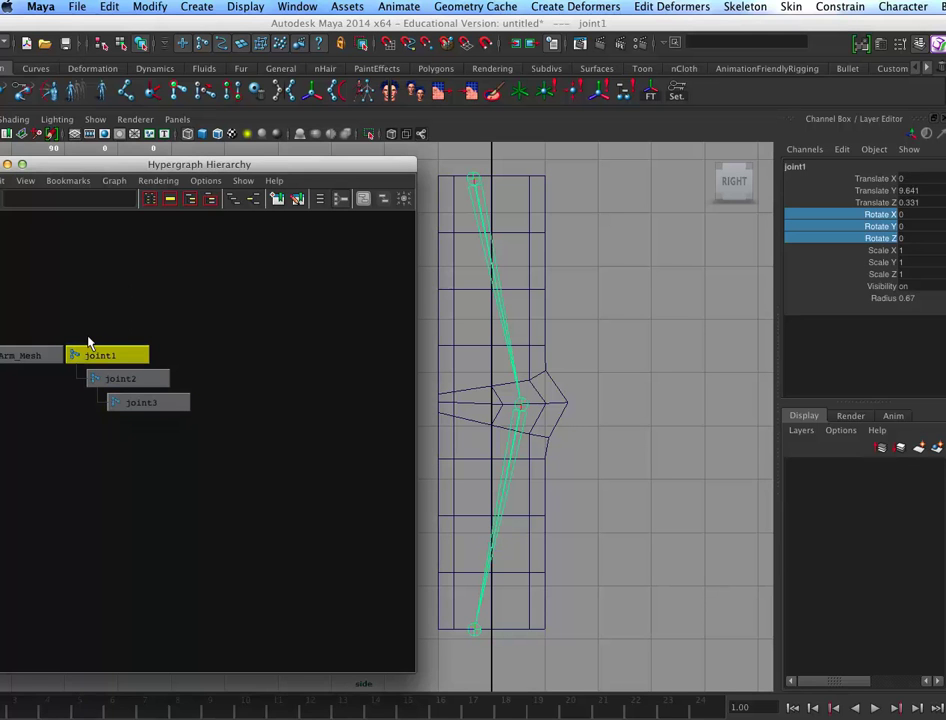
Examine the joint chain inside the arm mesh in perspective, especially the elbow joint's local axes up close
middle_click_drag(625, 469, 676, 418, "alt")
right_click_drag(660, 446, 684, 447, "alt")
middle_click_drag(668, 440, 647, 490, "alt")
right_click_drag(644, 470, 634, 468, "alt")
key("space")
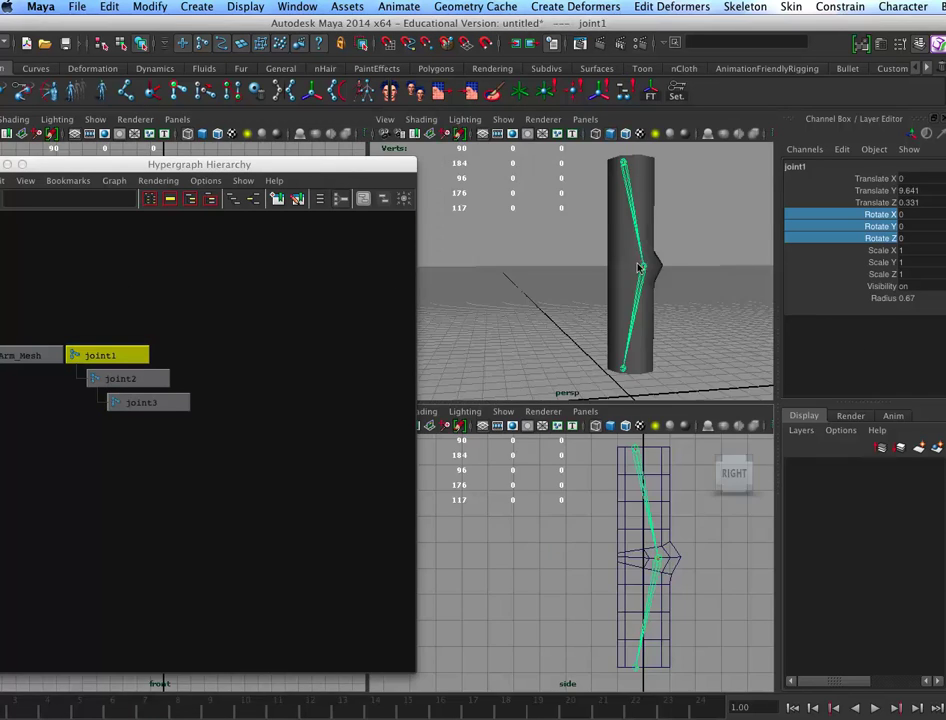
key("space")
right_click_drag(660, 353, 685, 362, "alt")
left_click_drag(636, 391, 662, 368, "alt")
right_click_drag(645, 418, 700, 428, "alt")
middle_click_drag(621, 429, 480, 423, "alt")
right_click_drag(673, 467, 703, 470, "alt")
middle_click_drag(630, 461, 483, 484, "alt")
right_click_drag(678, 488, 601, 476, "alt")
left_click_drag(601, 476, 722, 472, "alt")
right_click_drag(722, 472, 568, 472, "alt")
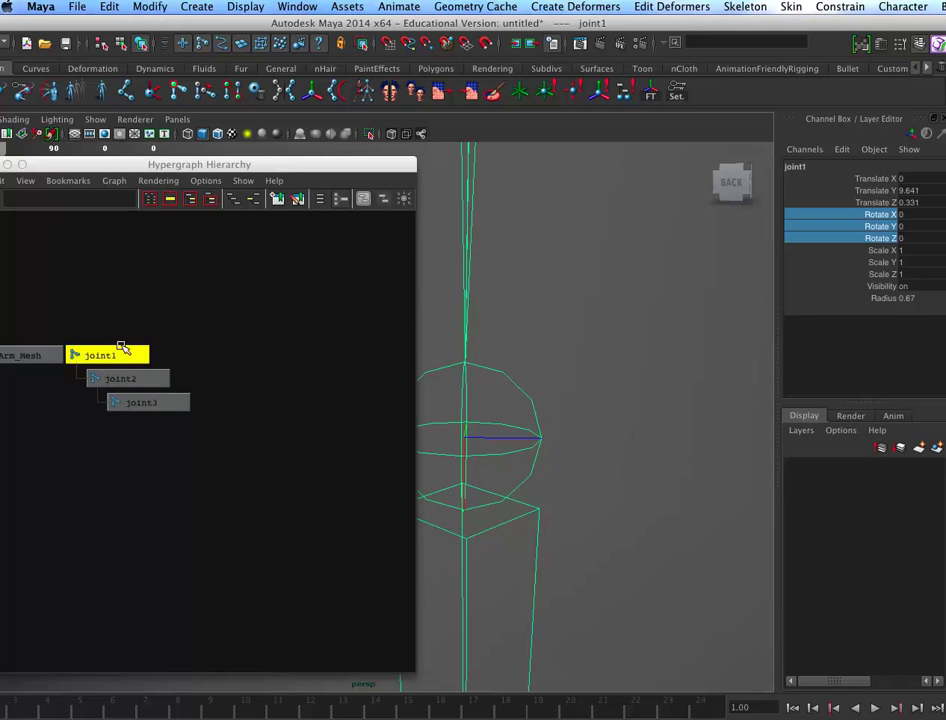
left_click_drag(192, 318, 102, 450)
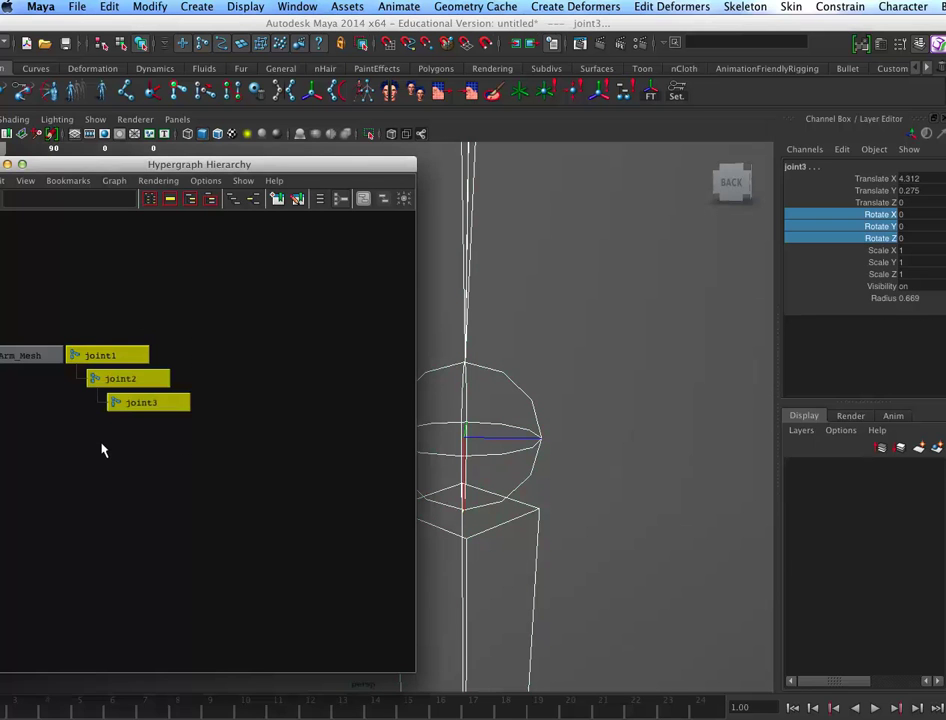
key("ctrl+g")
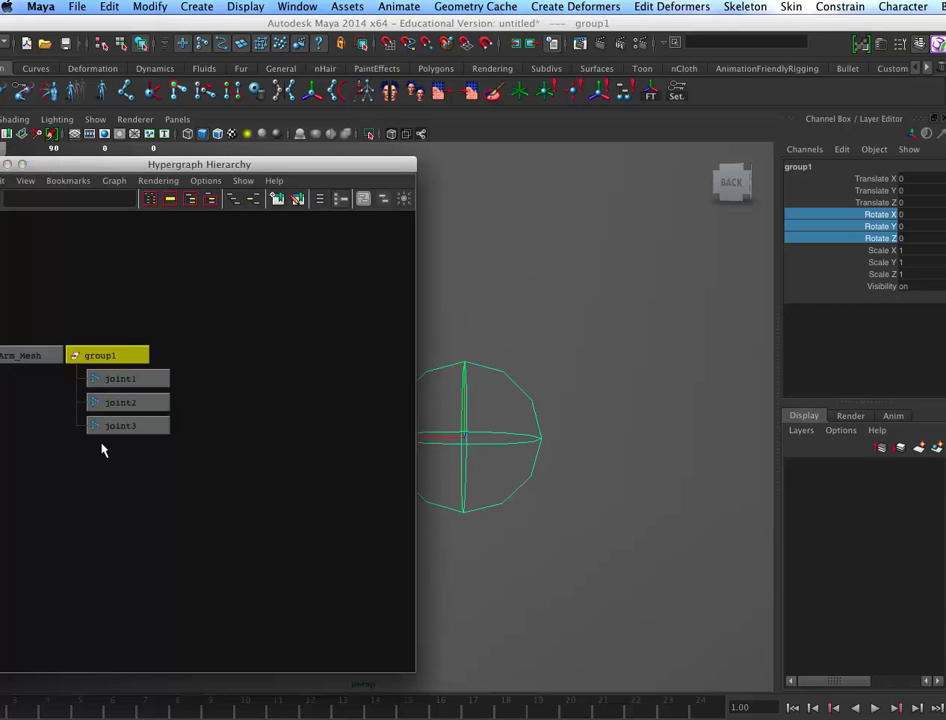
key("ctrl+z")
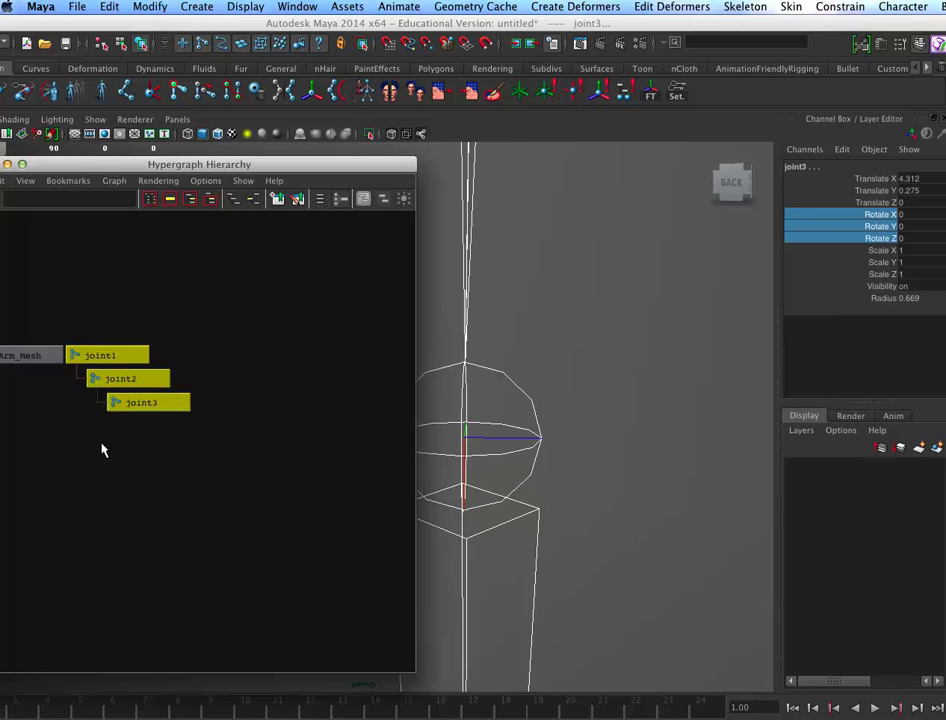
key("ctrl+z")
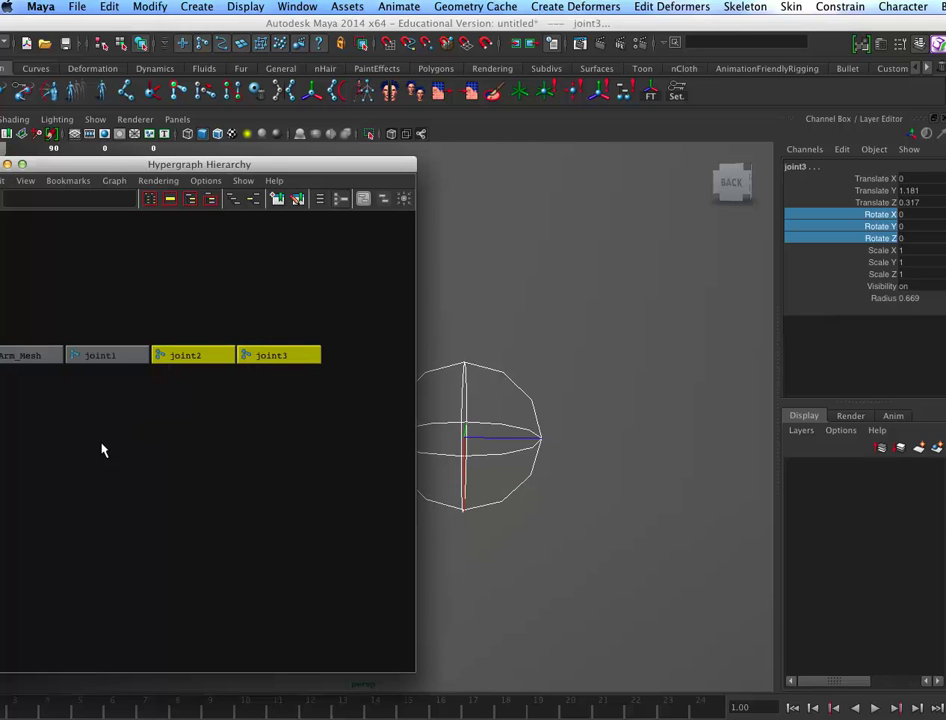
key("ctrl+z")
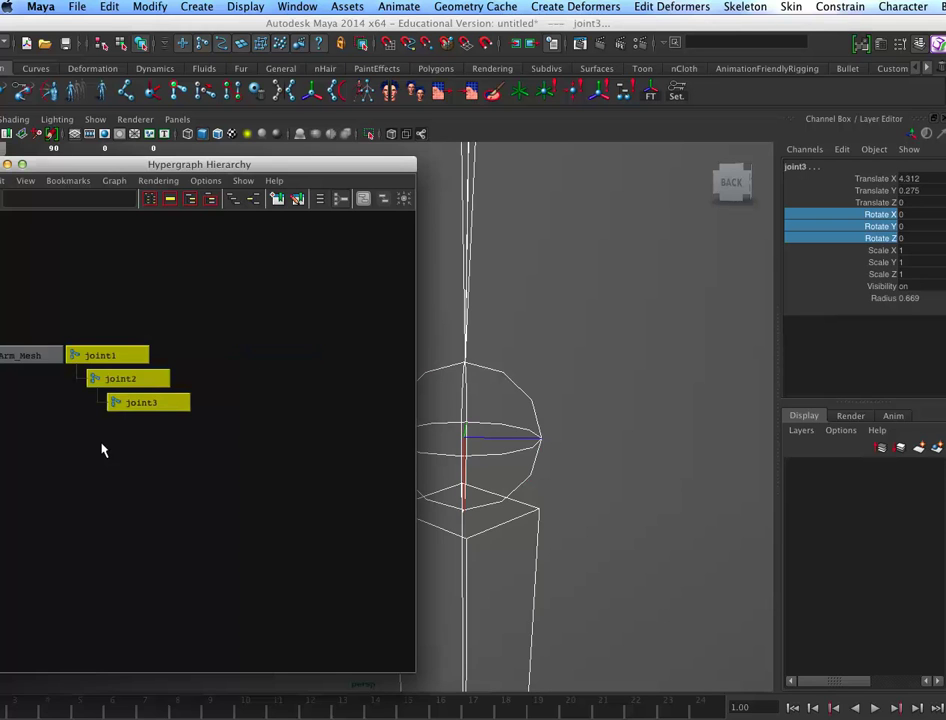
Check the channel values of the three joints, paying particular attention to Translate X and Translate Y of joint2
left_click_drag(224, 386, 137, 413)
left_click_drag(176, 379, 136, 366)
left_click(135, 351)
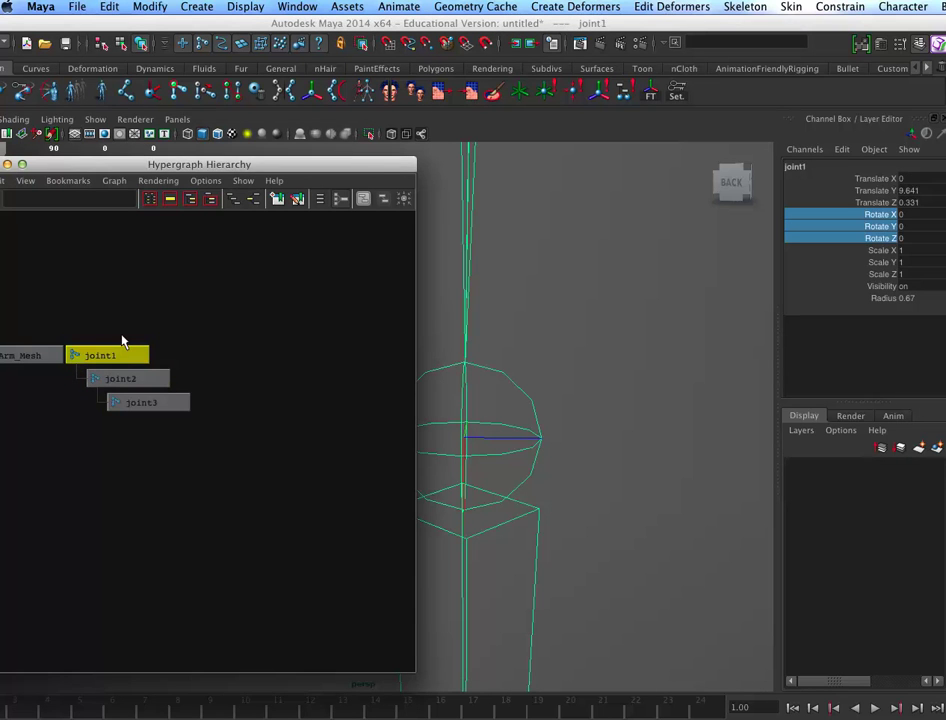
left_click_drag(653, 515, 722, 537, "alt")
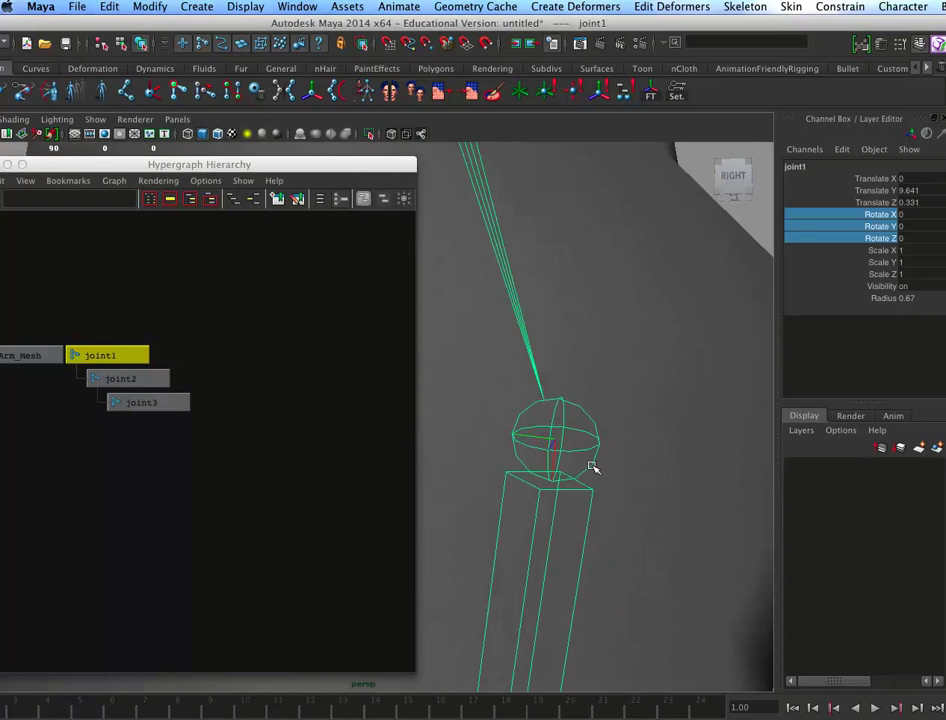
left_click(137, 376)
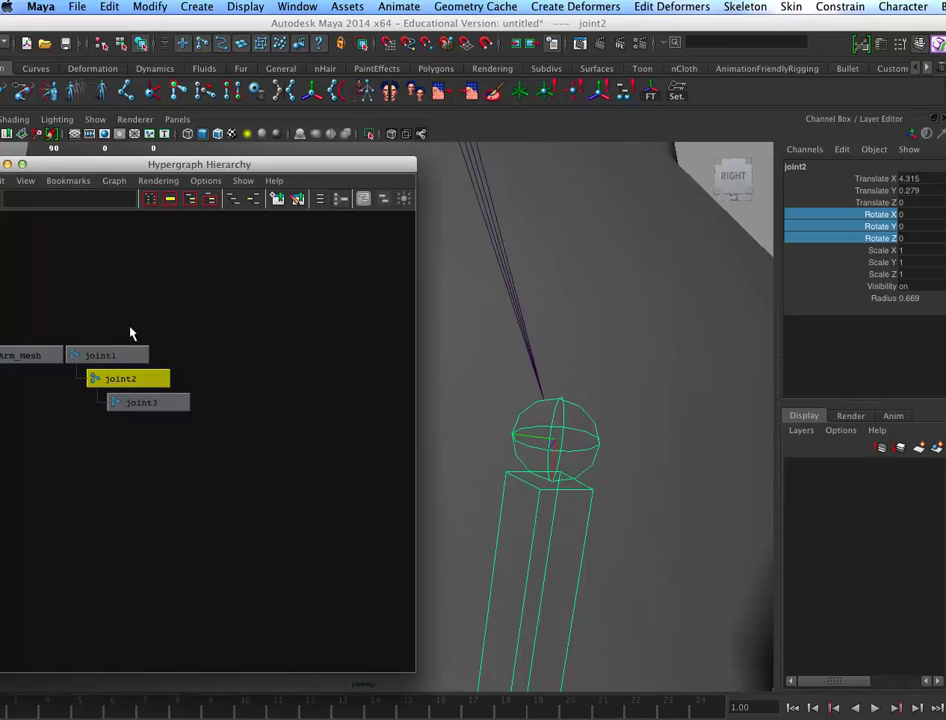
mouse_move(874, 190)
left_mouse_down()
mouse_move(880, 208)
mouse_move(889, 176)
left_mouse_up()
left_click_drag(562, 468, 540, 404, "alt")
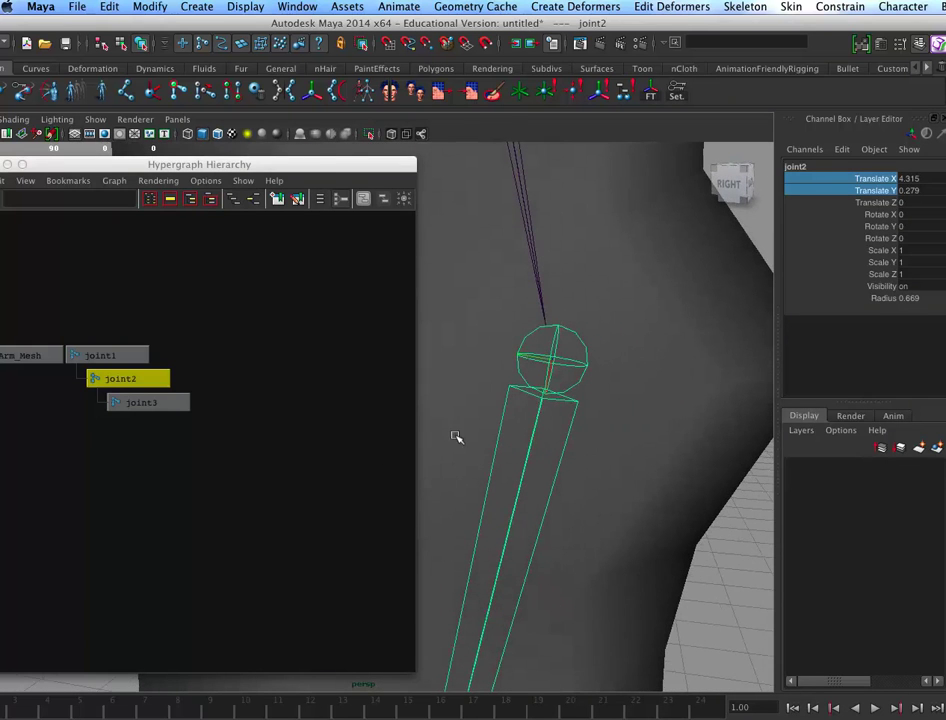
Examine joint1 and its bone down to the elbow from several angles to see how its axes line up with the bone
left_click(97, 352)
left_click_drag(606, 369, 520, 347, "alt")
right_click_drag(520, 347, 488, 380, "alt")
middle_click_drag(488, 380, 548, 487, "alt")
middle_click_drag(505, 360, 512, 291, "alt")
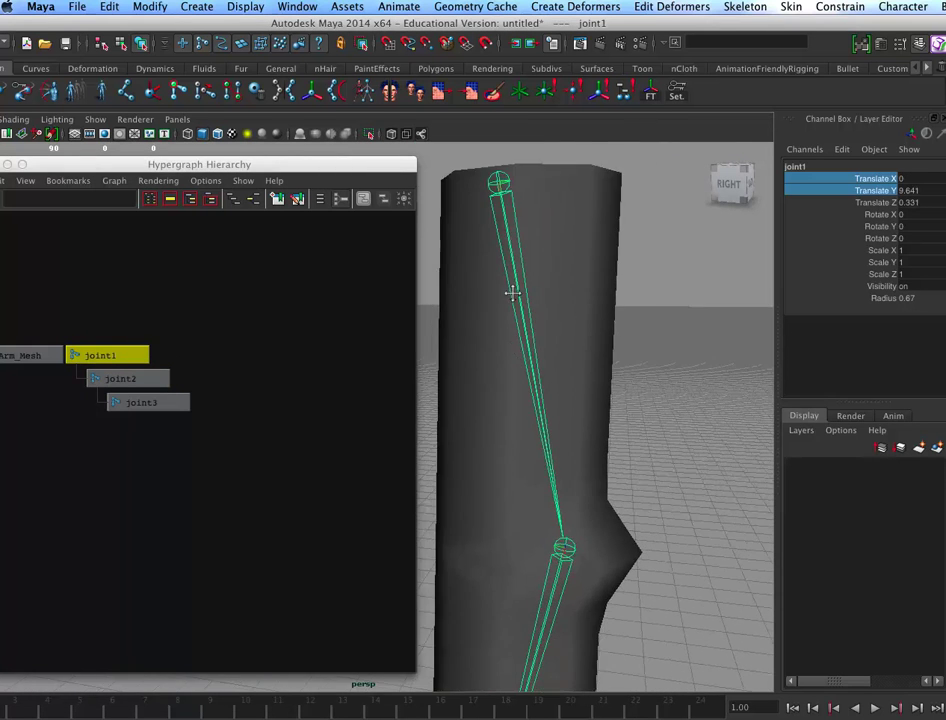
right_click_drag(512, 291, 499, 342, "alt")
left_click_drag(499, 342, 525, 307, "alt")
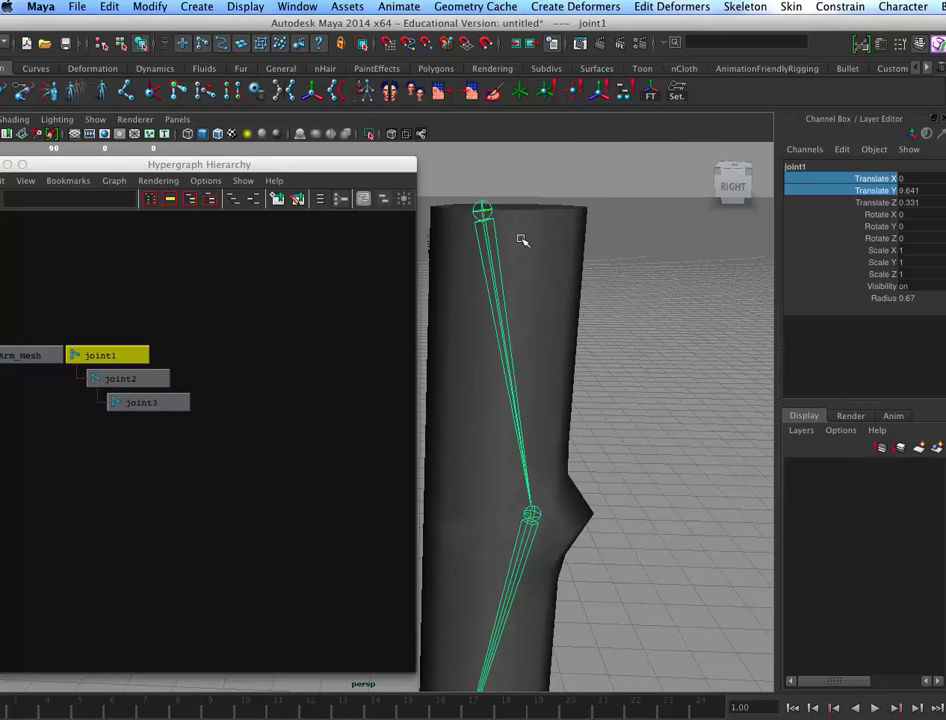
right_click_drag(496, 245, 540, 250, "alt")
middle_click_drag(620, 277, 589, 399, "alt")
right_click_drag(589, 399, 708, 401, "alt")
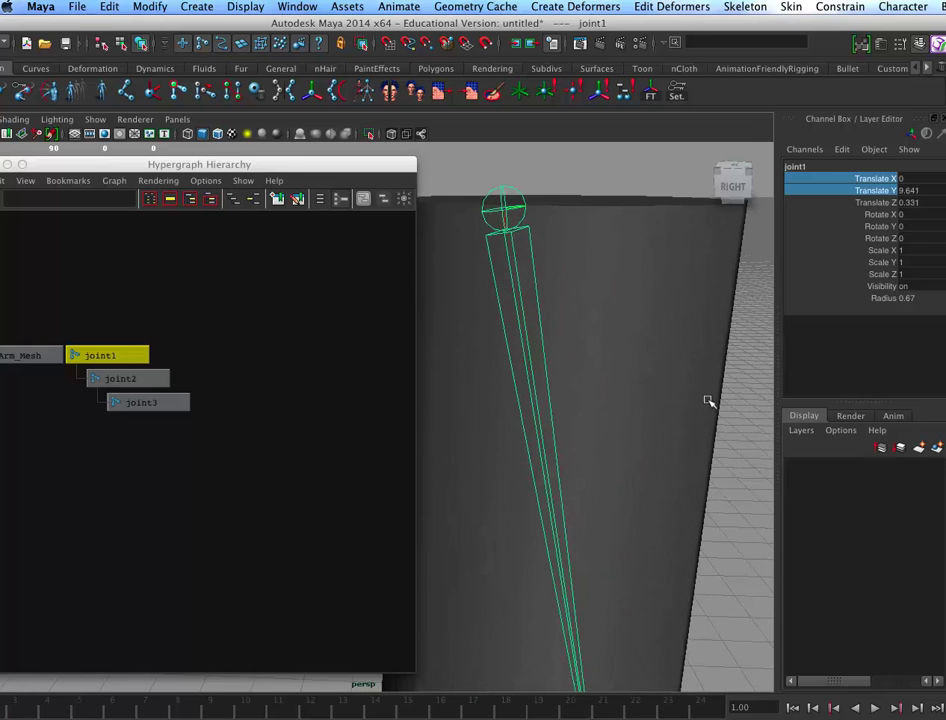
right_click_drag(592, 385, 441, 326, "alt")
middle_click_drag(505, 387, 544, 225, "alt")
right_click_drag(505, 285, 463, 283, "alt")
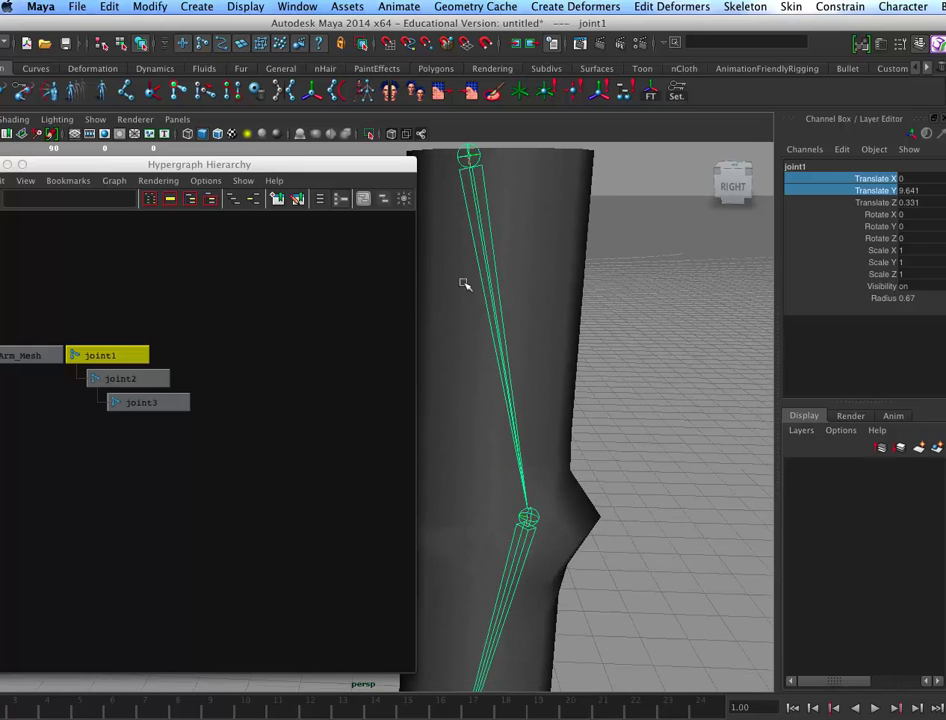
Orient joint1 and its children with primary axis X, secondary axis Z and secondary axis world orientation X
left_click(736, 8)
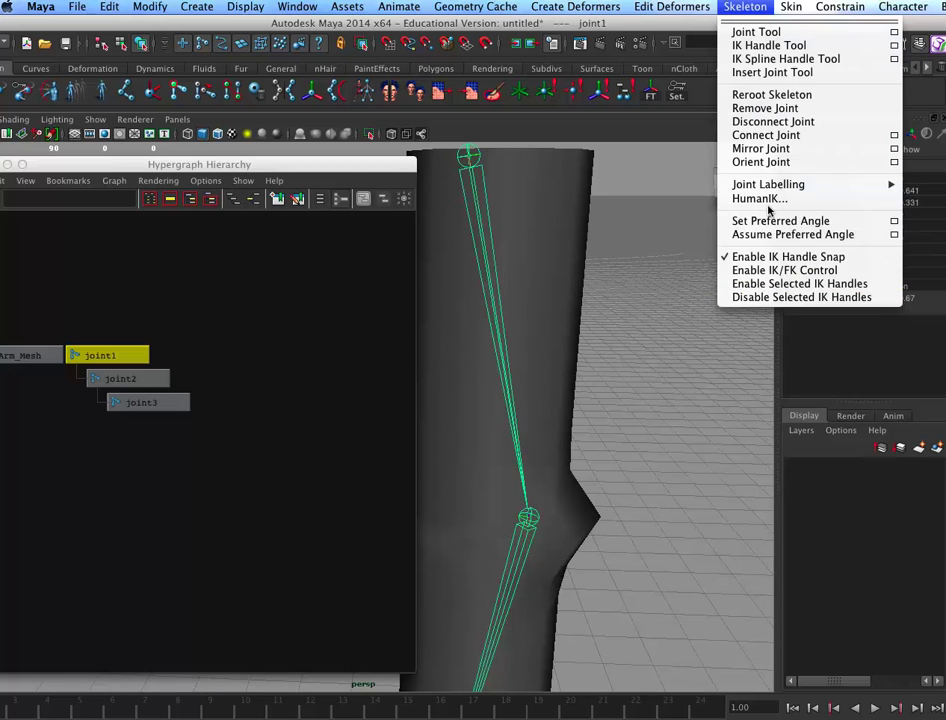
left_click(893, 162)
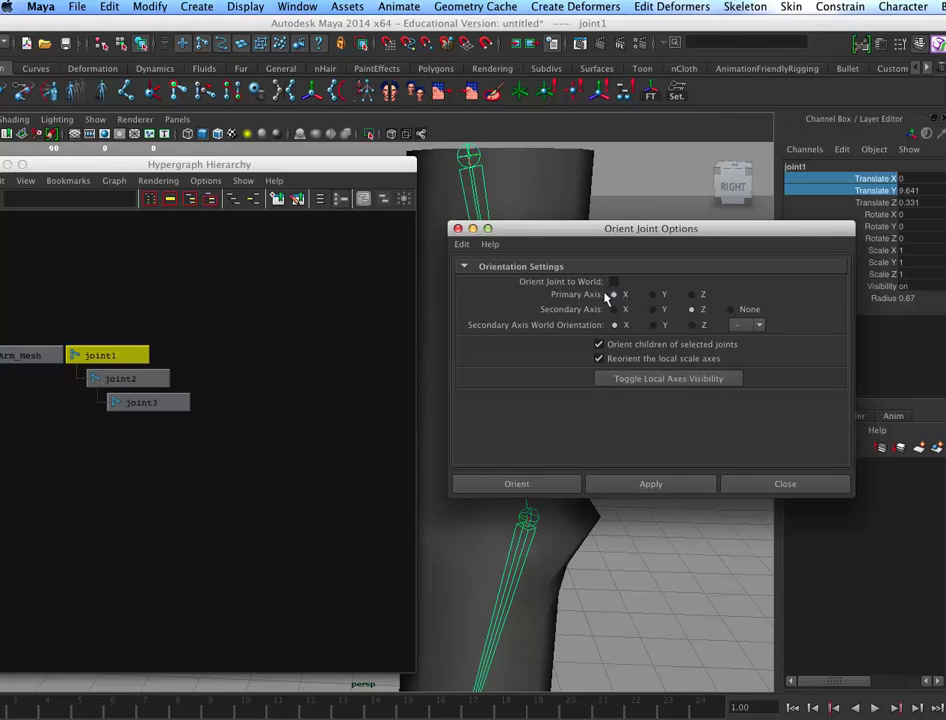
left_click_drag(668, 231, 739, 218)
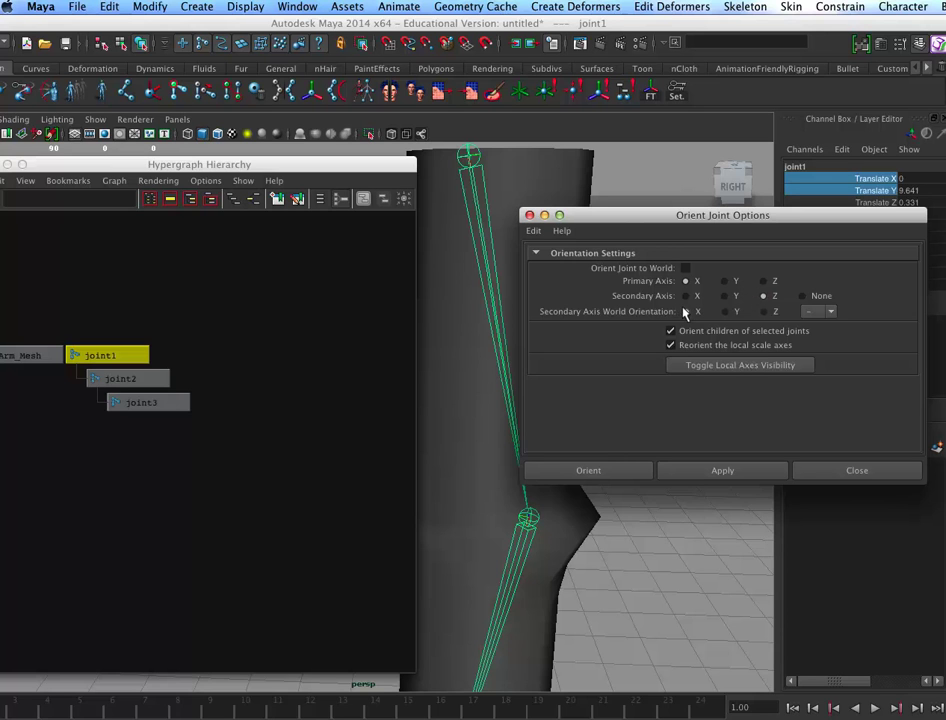
left_click(806, 314)
left_click(839, 304)
left_click(820, 469)
Switch to component selection and make local rotation axes selectable, so the axis of joint3 at the arm's lower end is shown
left_click_drag(622, 570, 687, 520, "alt")
left_click(619, 617)
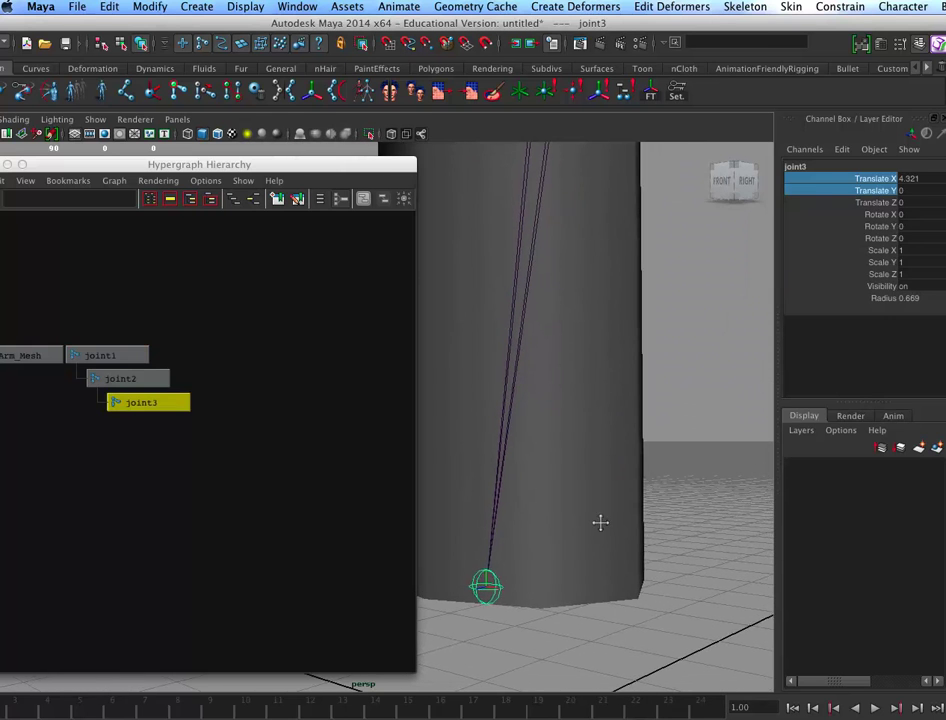
left_click_drag(604, 524, 651, 504, "alt")
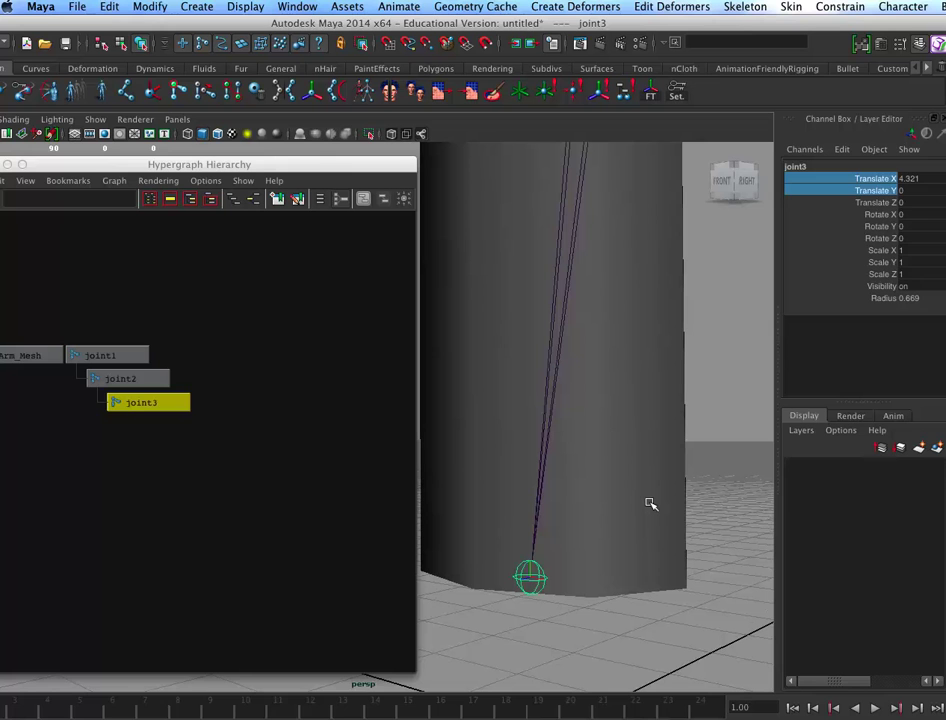
left_click(116, 43)
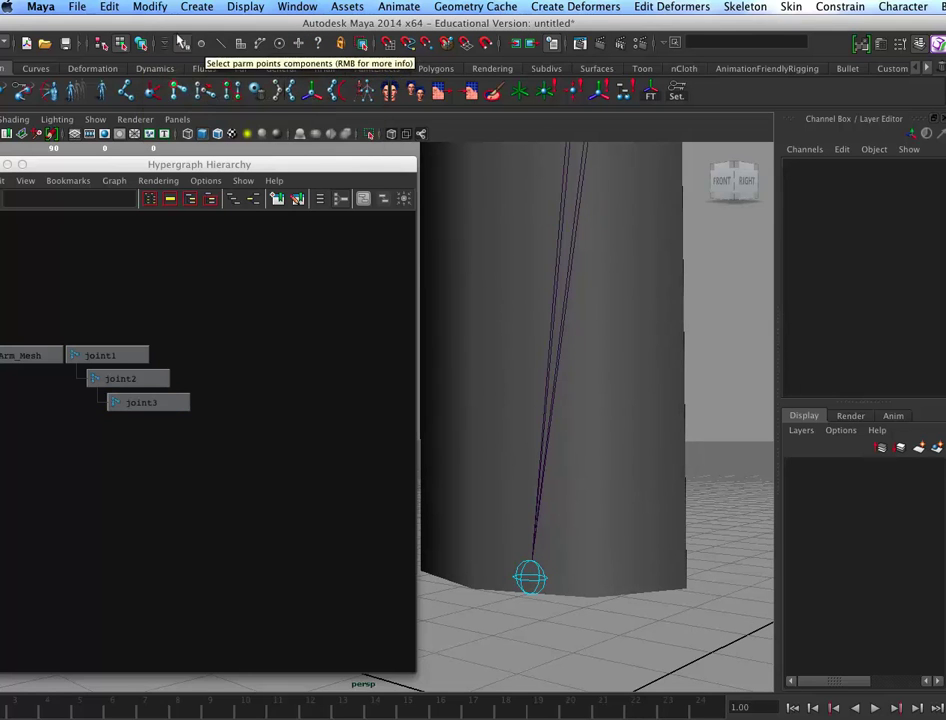
left_click(320, 40)
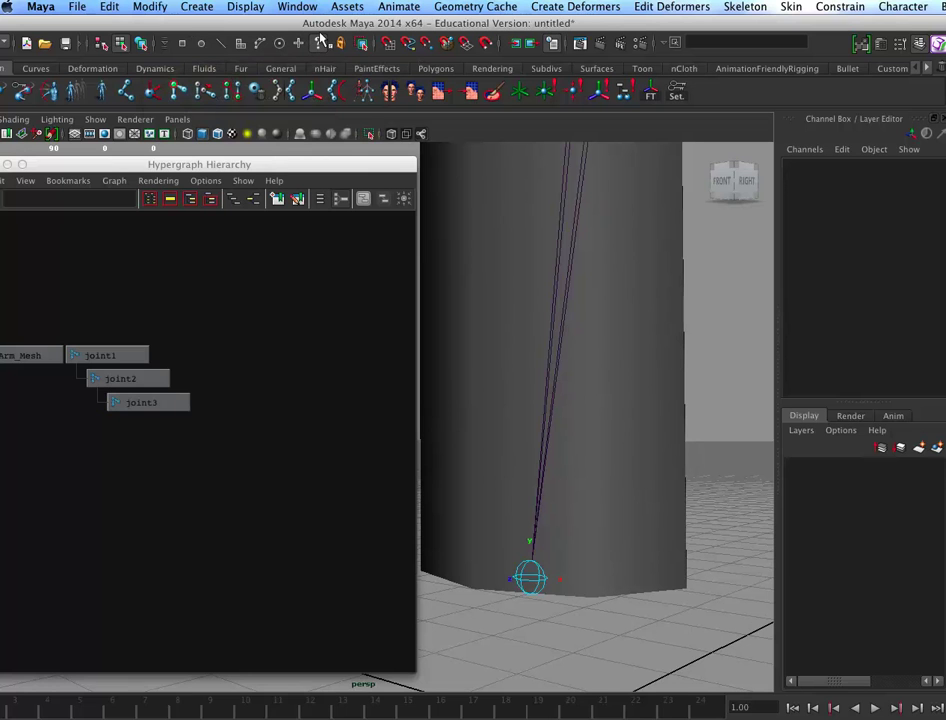
right_click_drag(623, 574, 609, 535, "alt")
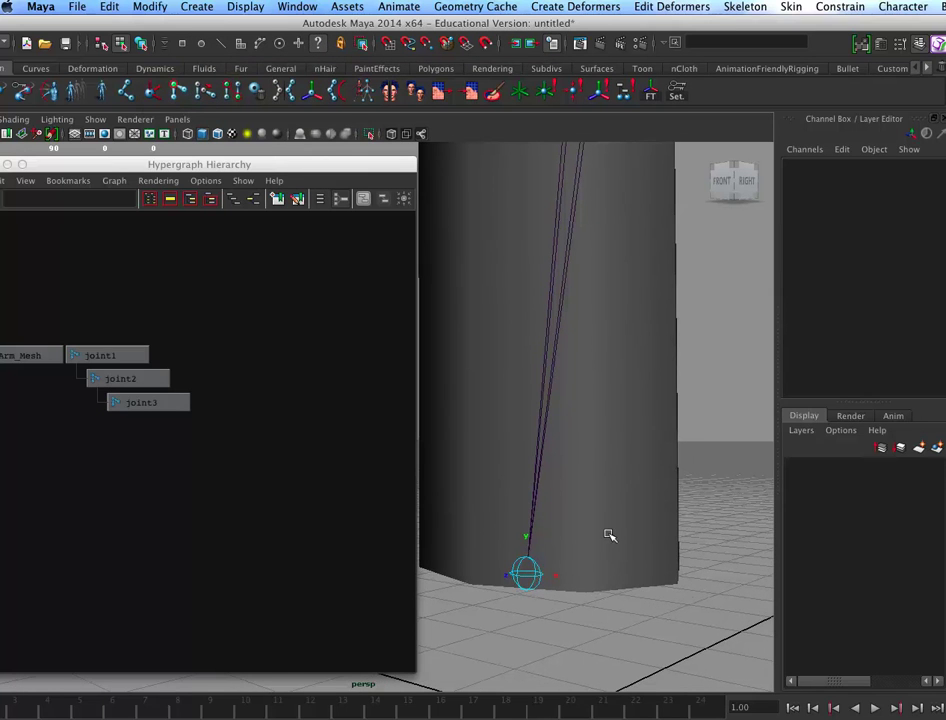
left_click(318, 42)
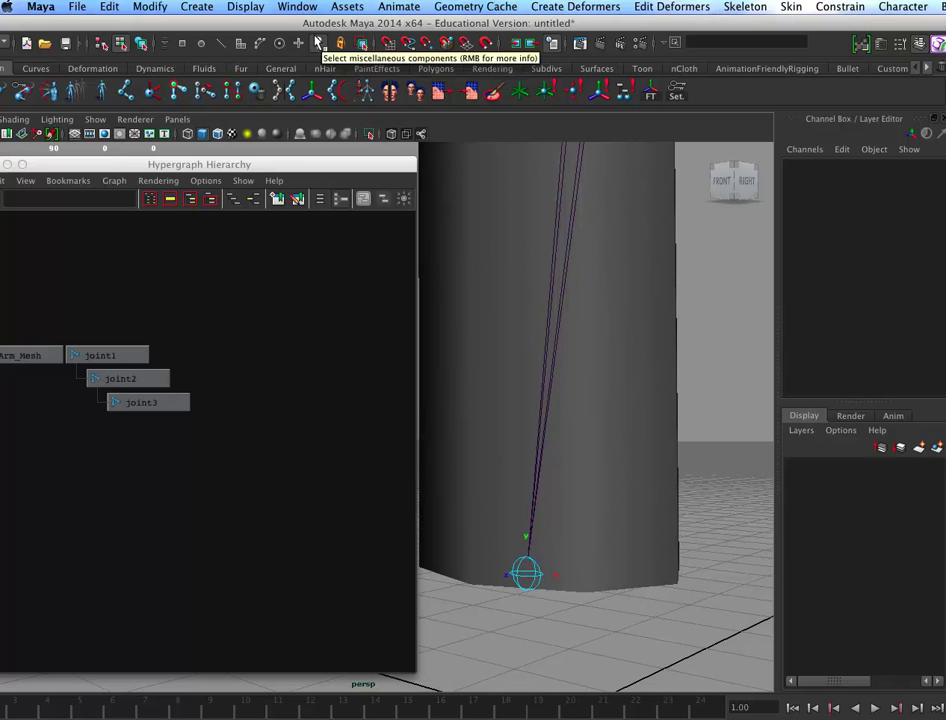
Select the local rotation axis of joint3 and activate the Rotate tool on it
left_click(545, 576)
right_click_drag(600, 568, 625, 572, "alt")
middle_click_drag(593, 574, 586, 506, "alt")
key("e")
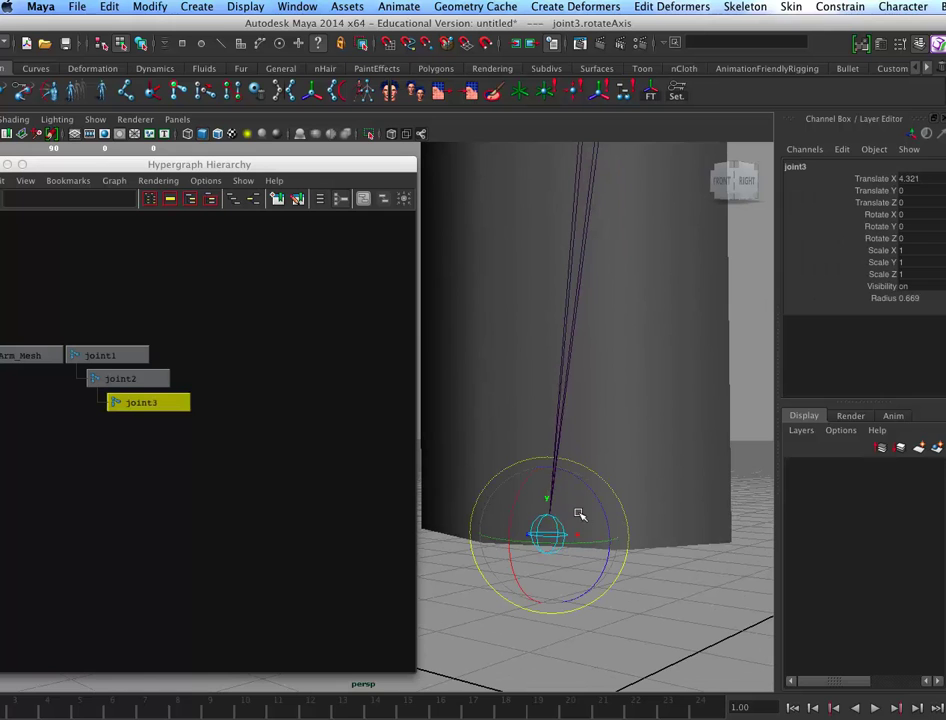
Clear the selection, move the Hypergraph window out of the way and shift the main window to uncover the toolbox
left_click(306, 312)
left_click_drag(328, 166, 358, 708)
left_click_drag(378, 23, 436, 22)
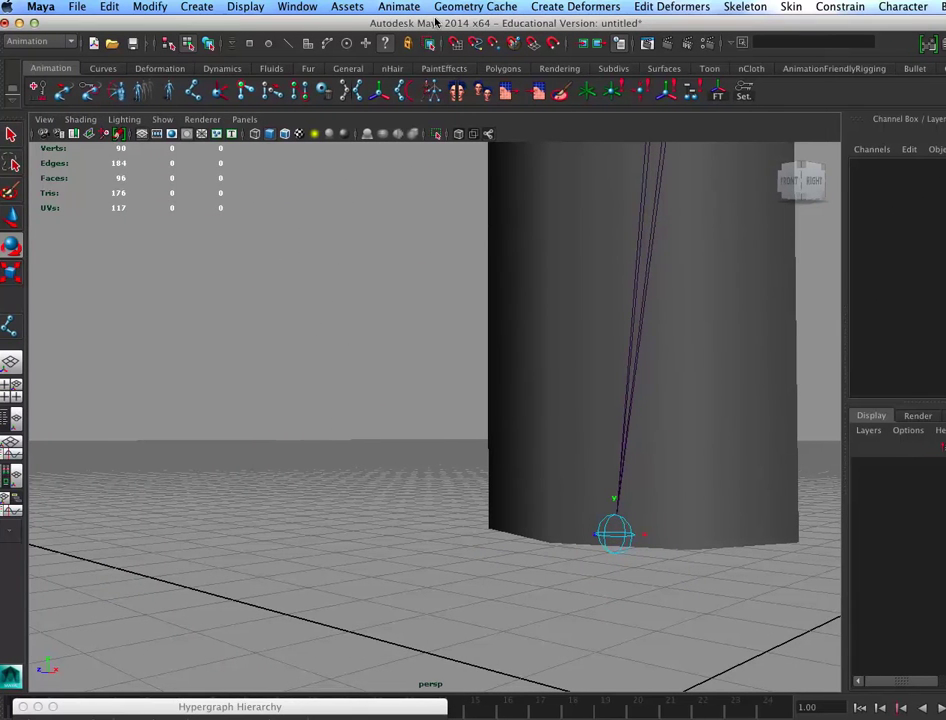
Set the Rotate tool's discrete step size to 15
double_click(11, 244)
left_click_drag(168, 229, 105, 208)
type("1")
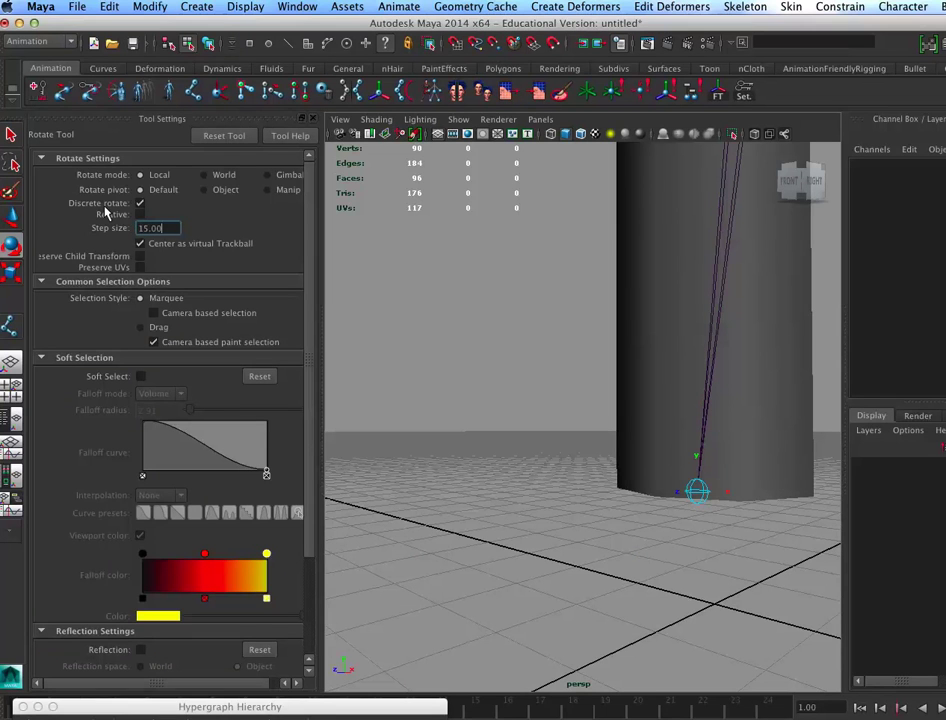
type("5.00")
key("Return")
Show the arm in wireframe and rotate the local rotation axis of joint3 in 15-degree steps toward the bone direction
middle_click_drag(663, 573, 604, 572, "alt")
right_click_drag(604, 572, 752, 549, "alt")
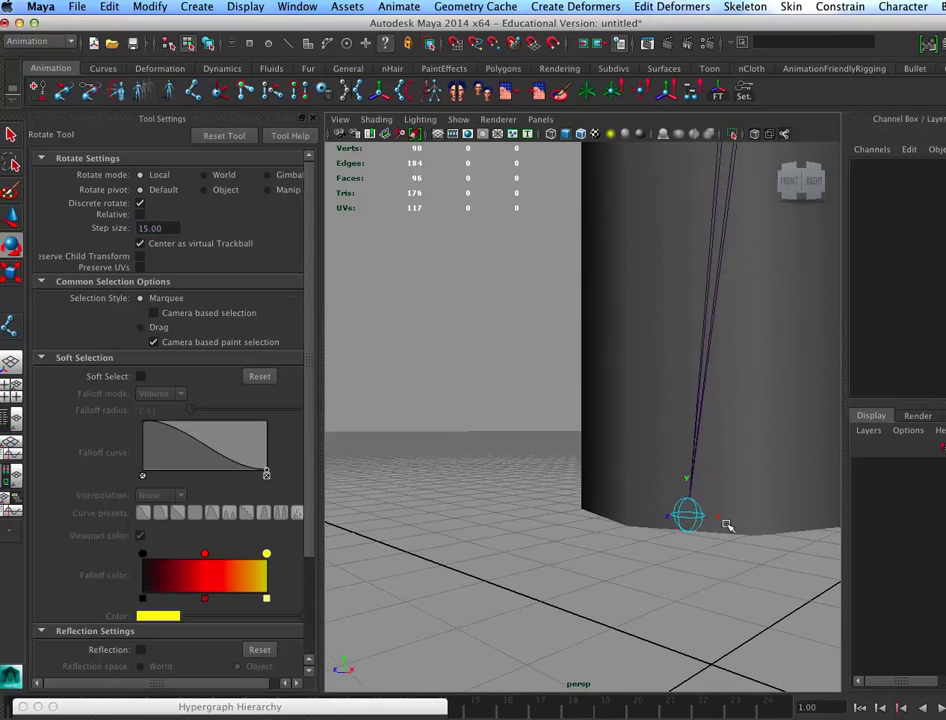
left_click(687, 513)
left_click_drag(700, 513, 748, 471)
key("super+z")
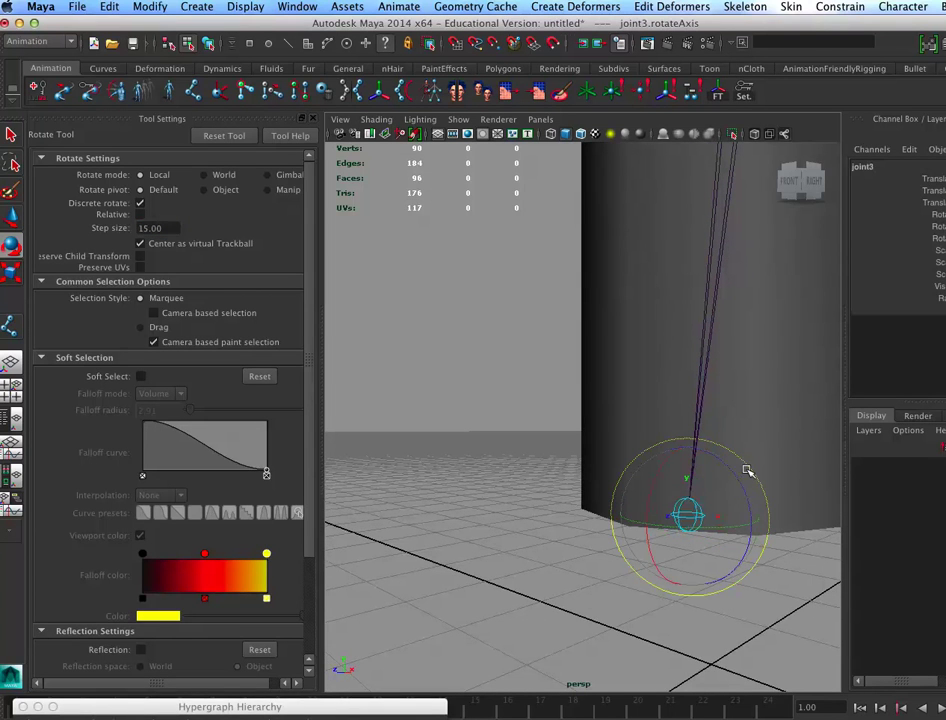
key("4")
left_click_drag(733, 474, 621, 489)
Tilt the local rotation axis of joint3 a further 15 degrees to follow the slant of the lower bone
middle_click_drag(690, 517, 449, 488, "alt")
middle_click_drag(830, 549, 695, 559, "alt")
left_click_drag(695, 559, 710, 532, "alt")
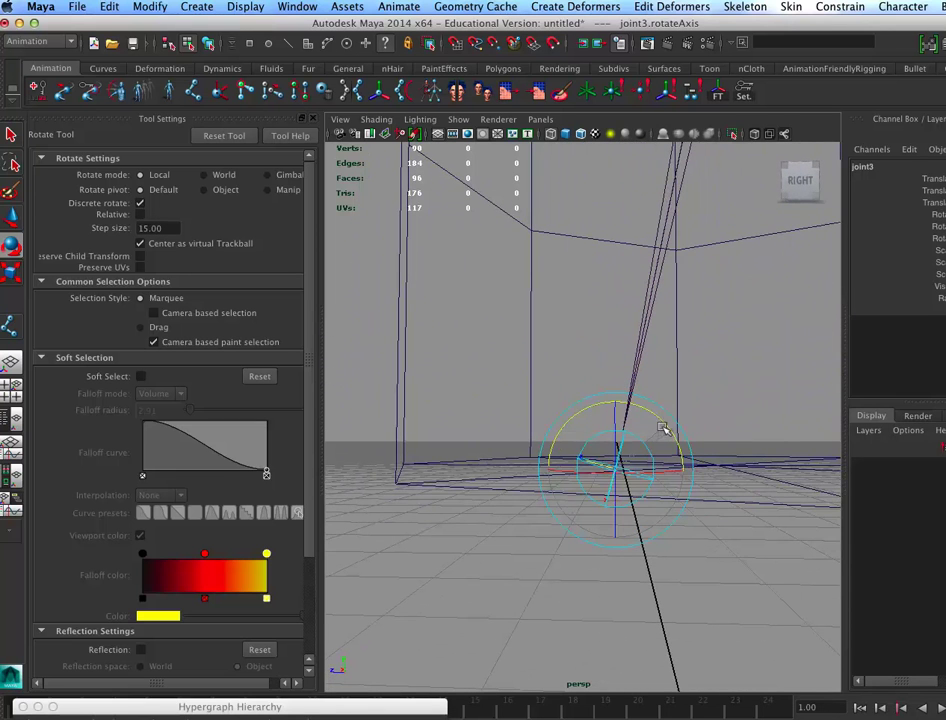
mouse_move(666, 432)
left_mouse_down()
mouse_move(652, 416)
mouse_move(672, 412)
left_mouse_up()
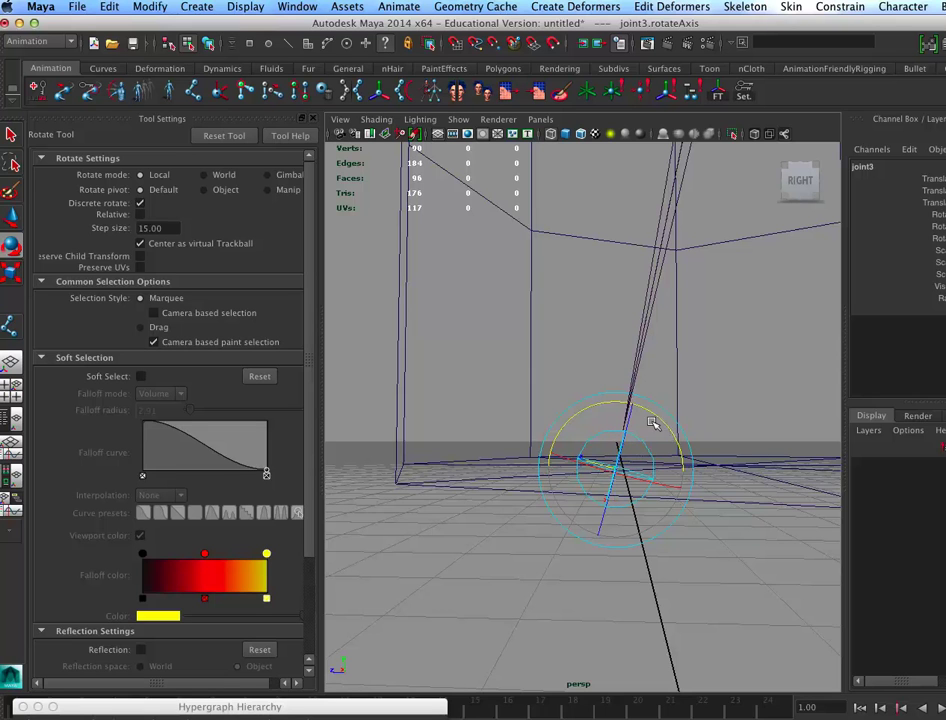
left_click_drag(691, 452, 739, 450, "alt")
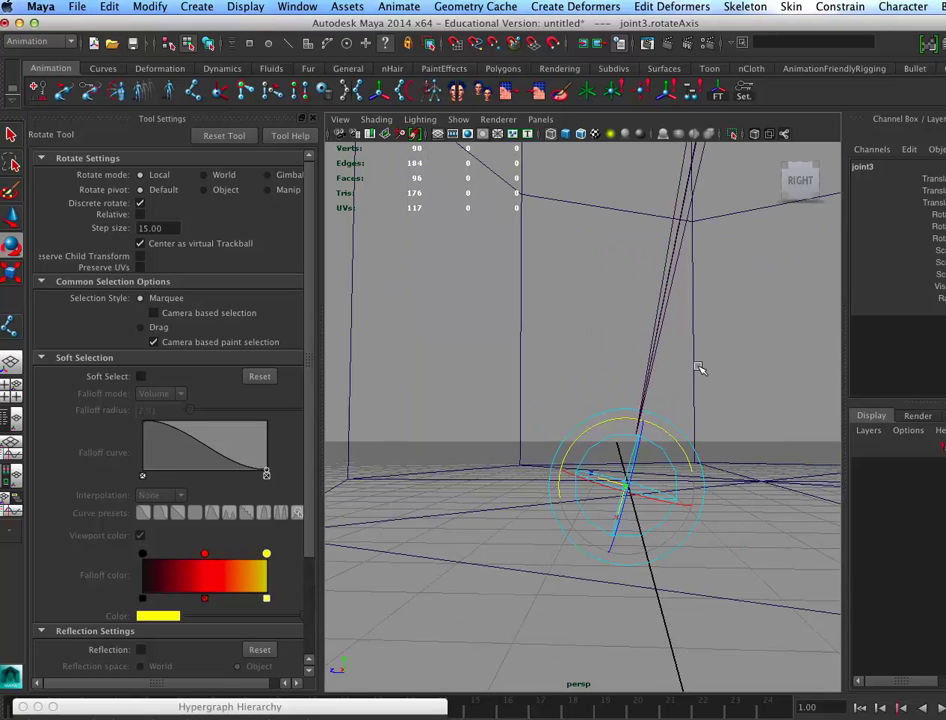
Set the rotation step size to 5 and fine-tune joint3's local axis along the lower bone
left_click_drag(172, 225, 103, 208)
type("5")
left_click_drag(648, 566, 664, 438, "alt")
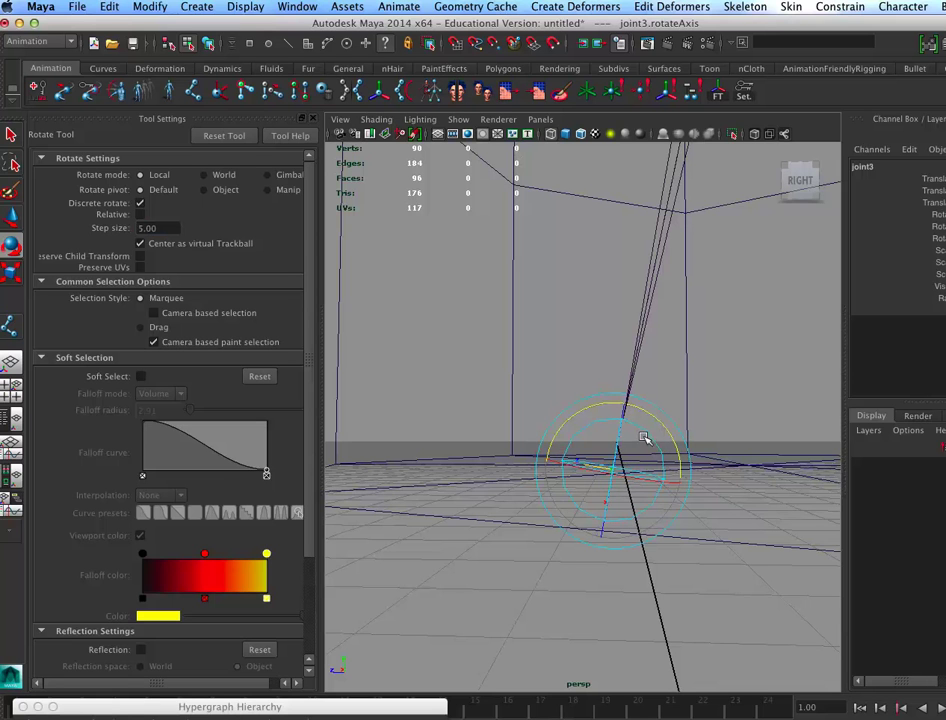
Examine the local axes of joint3 against those of joint2 from below and from the front
left_click_drag(589, 484, 604, 411, "alt")
left_click(561, 296)
left_click(559, 300)
left_click_drag(597, 333, 598, 323, "alt")
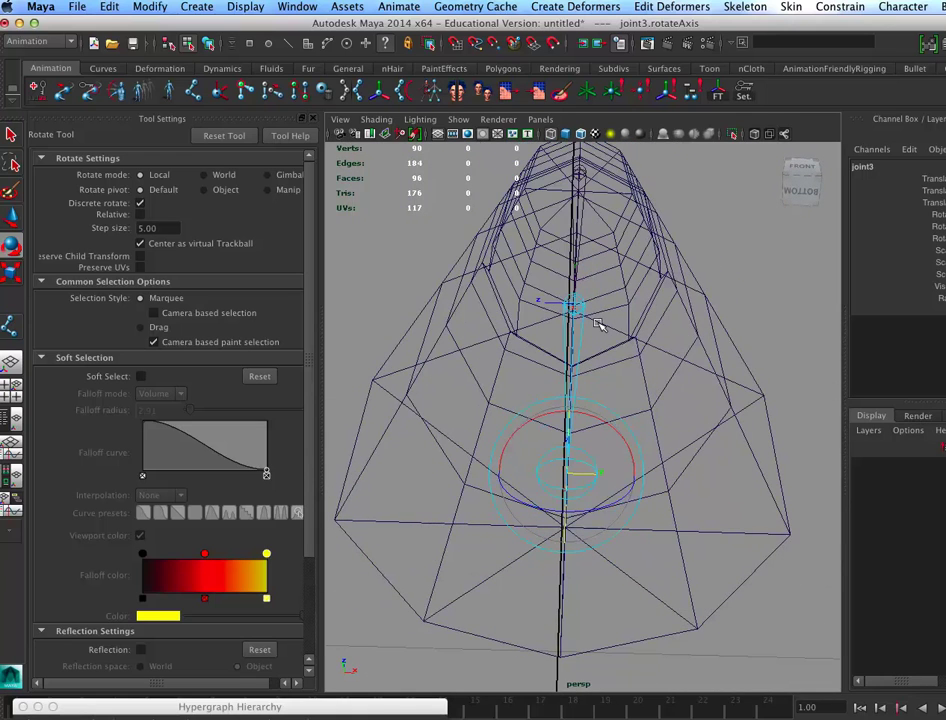
left_click_drag(678, 598, 557, 601, "alt")
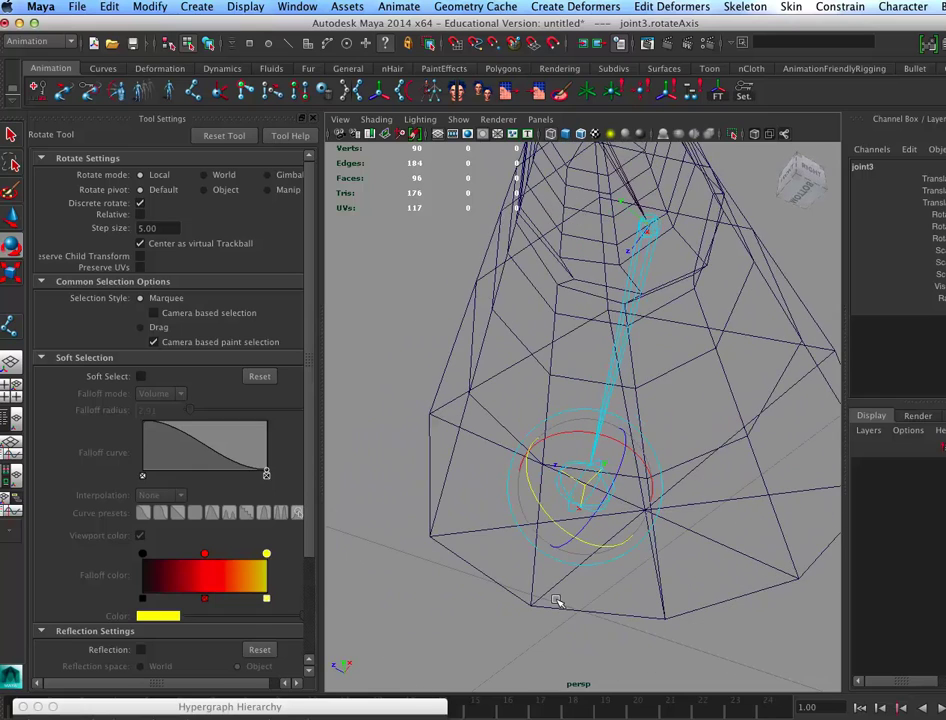
left_click_drag(637, 598, 656, 620, "alt")
left_click(617, 572)
left_click(570, 482)
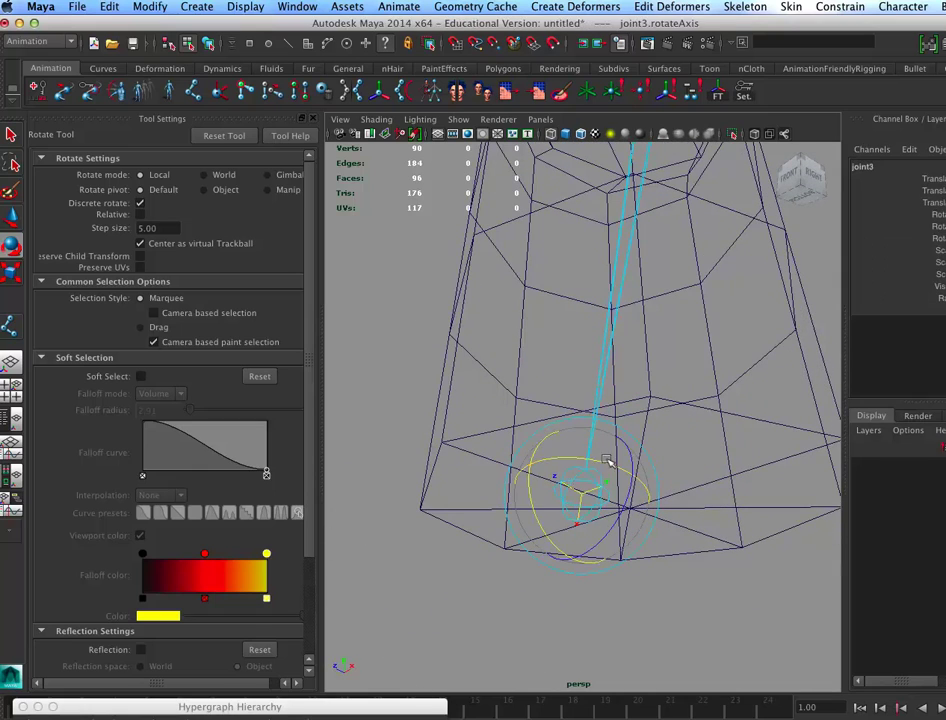
left_click_drag(524, 461, 643, 419, "alt")
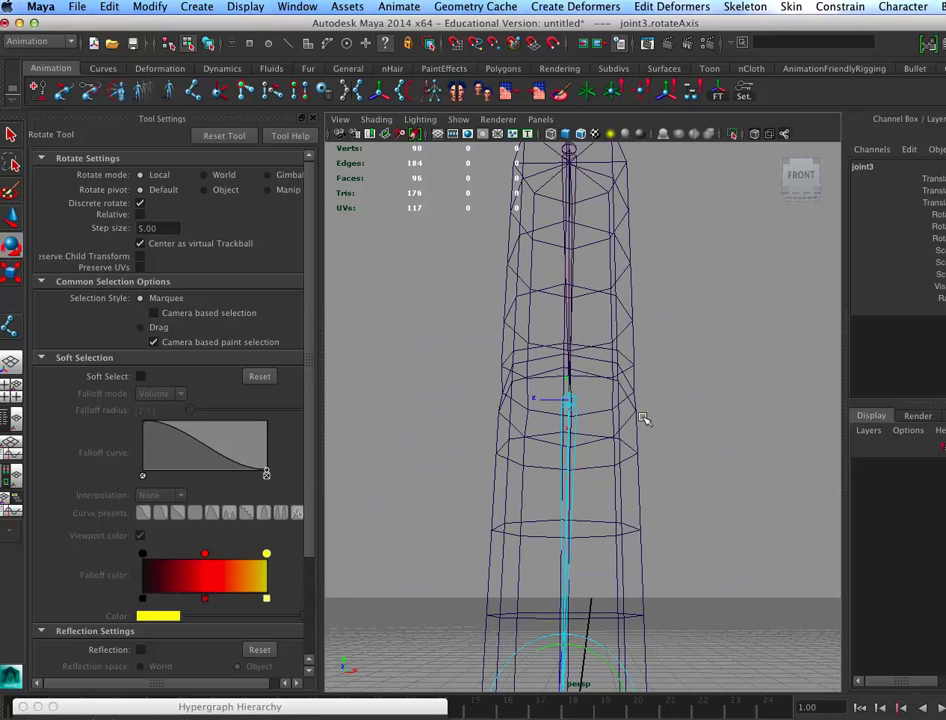
Close the tool settings and view the joint chain inside the arm from the side
left_click(313, 118)
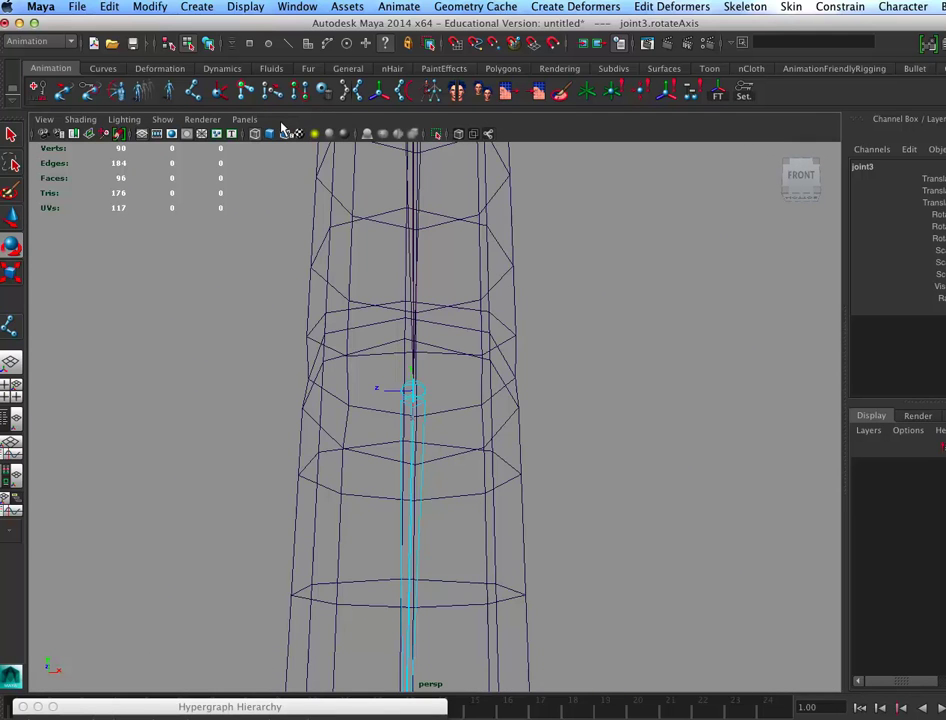
left_click_drag(600, 440, 509, 543, "alt")
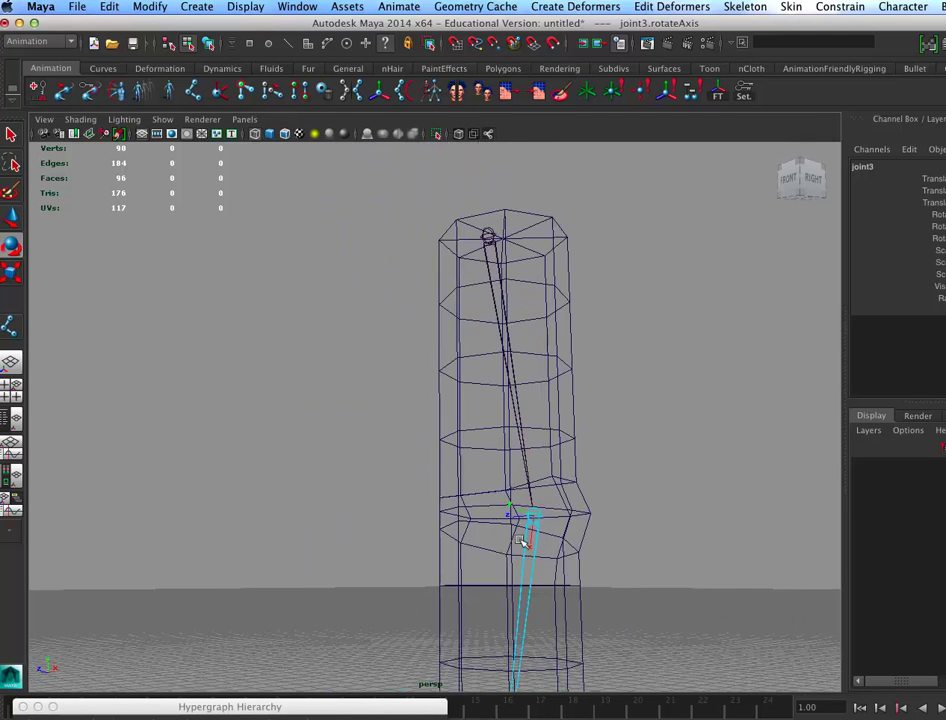
left_click_drag(562, 422, 491, 392, "alt")
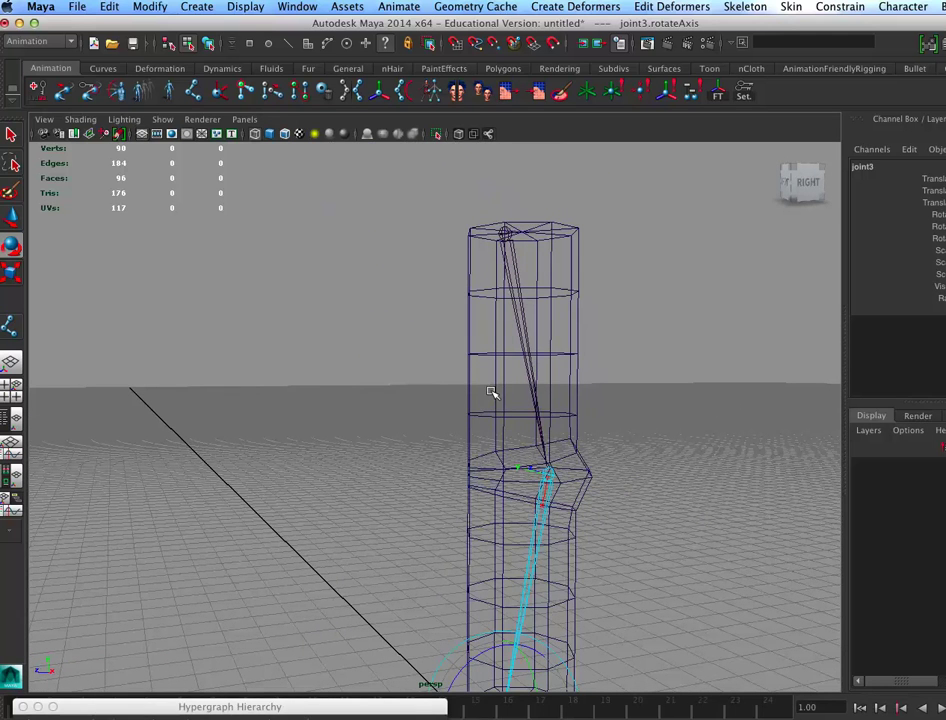
Return to object mode and rename the root joint at the top of the arm as Shoulder_L_Skin
key("Up")
key("Up")
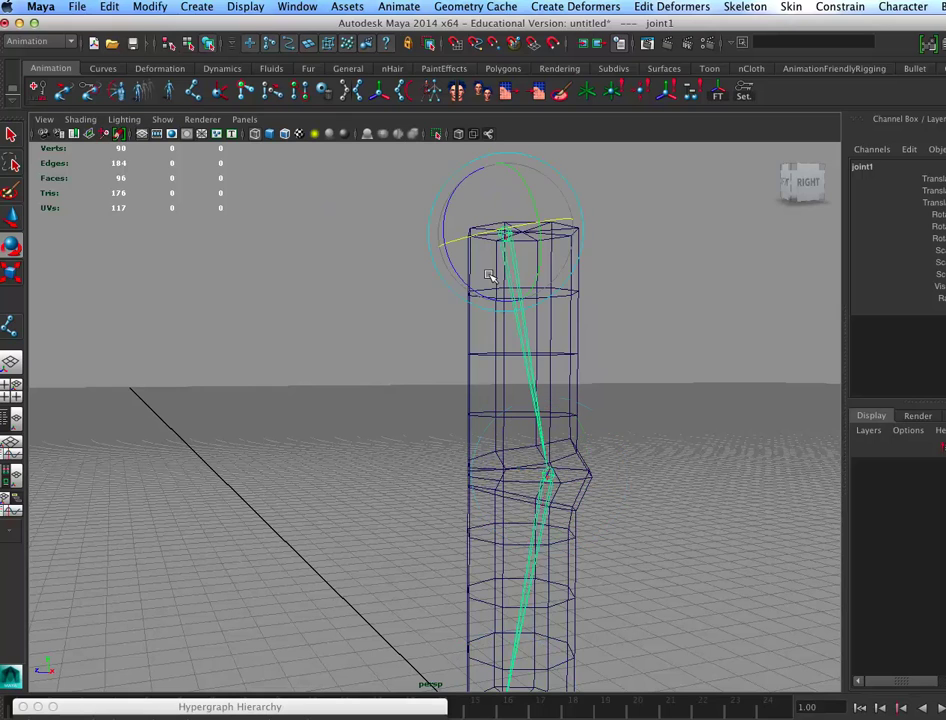
left_click_drag(877, 19, 856, 18)
left_click_drag(596, 408, 634, 492, "alt")
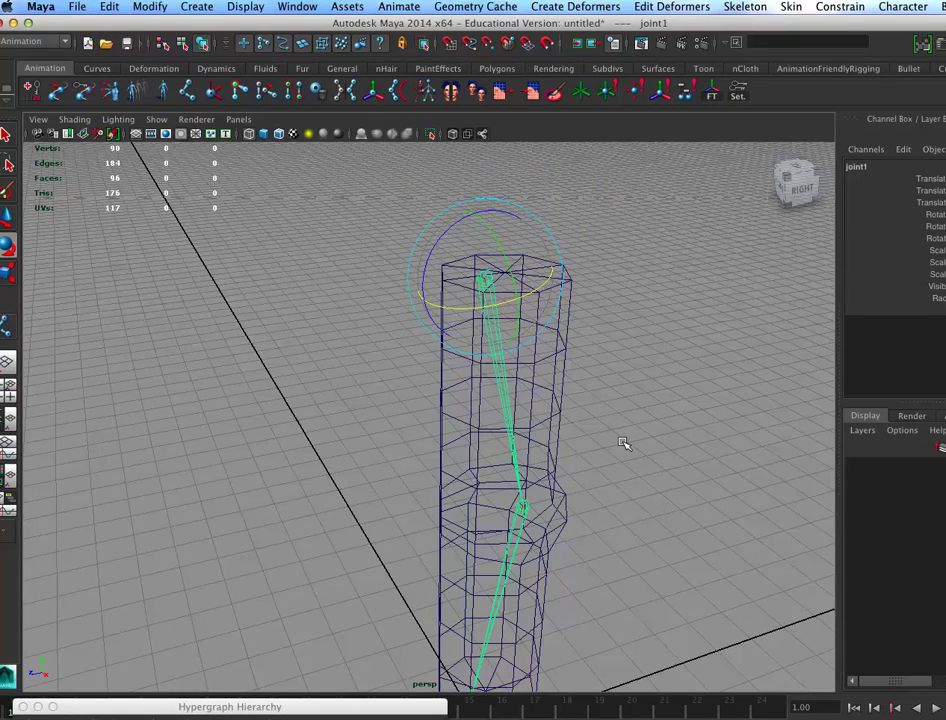
double_click(860, 166)
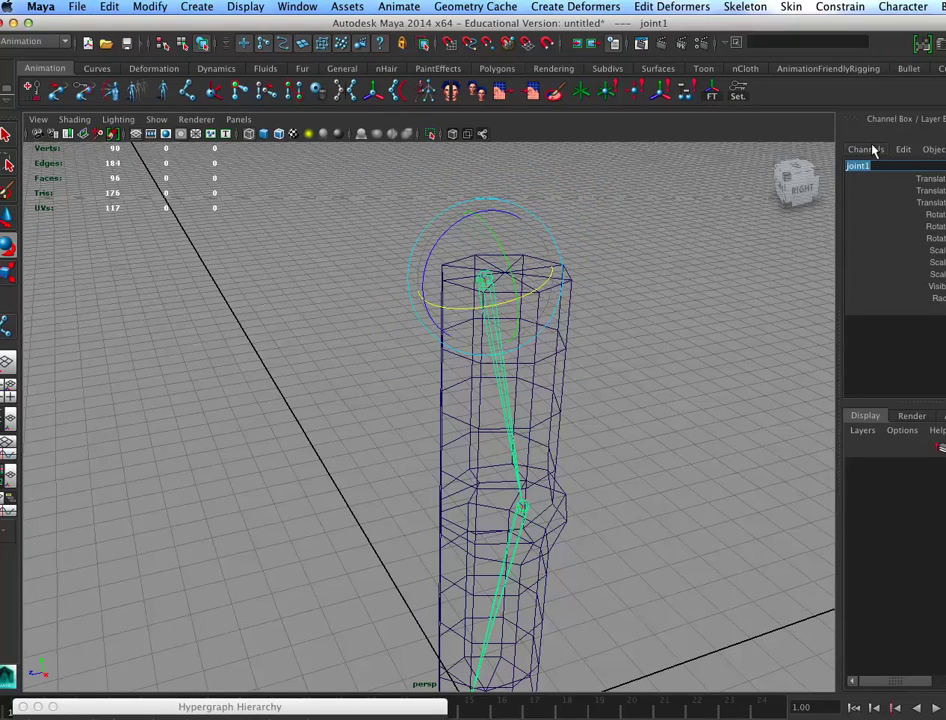
left_click(296, 706)
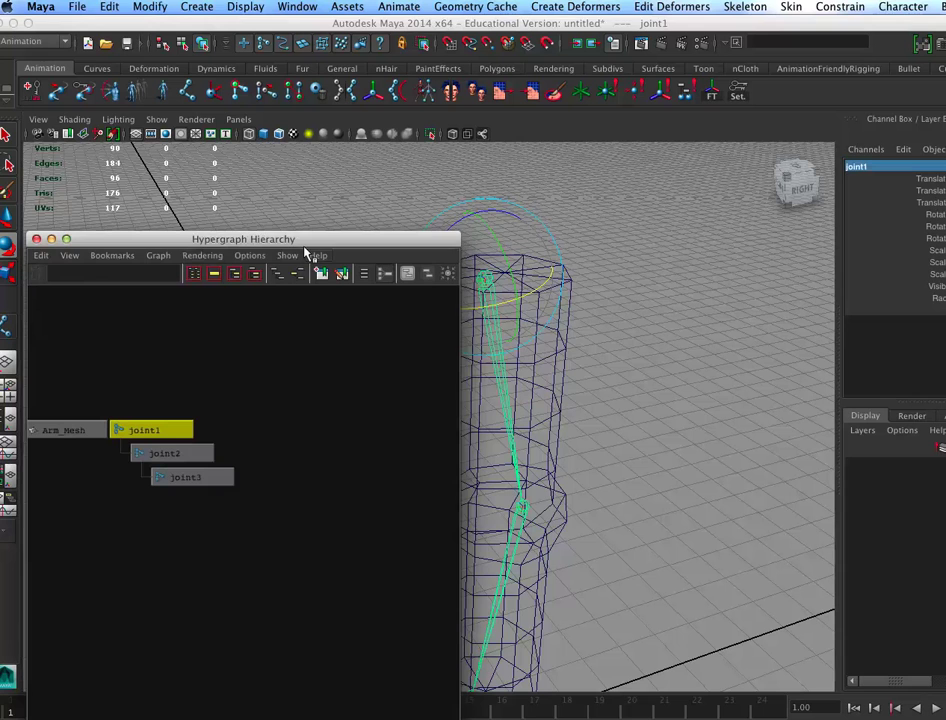
double_click(862, 165)
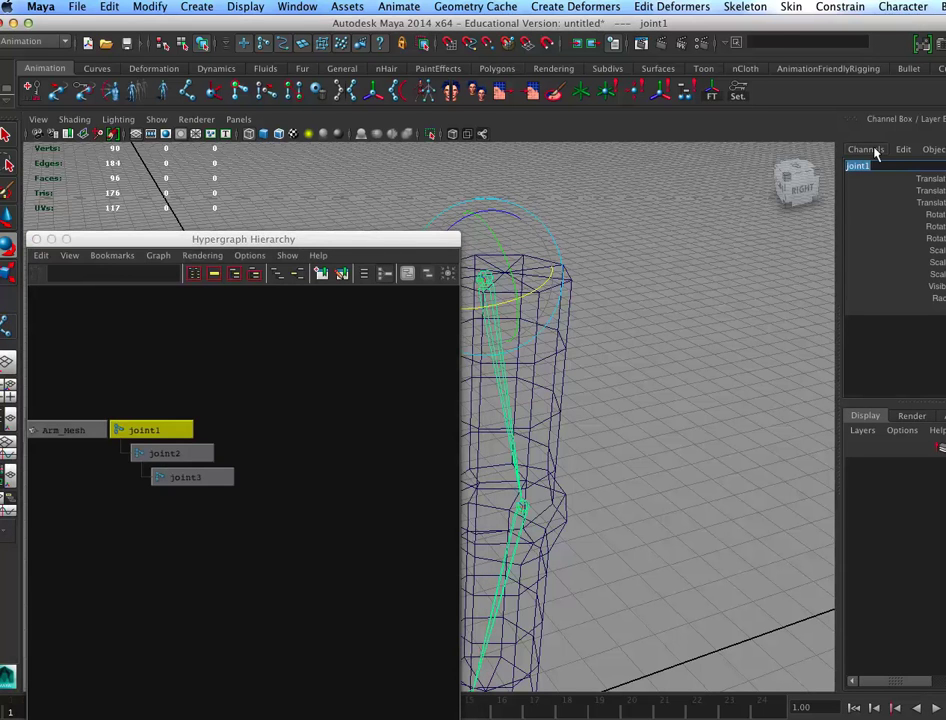
type("Shoulder_L_Sk")
key("Return")
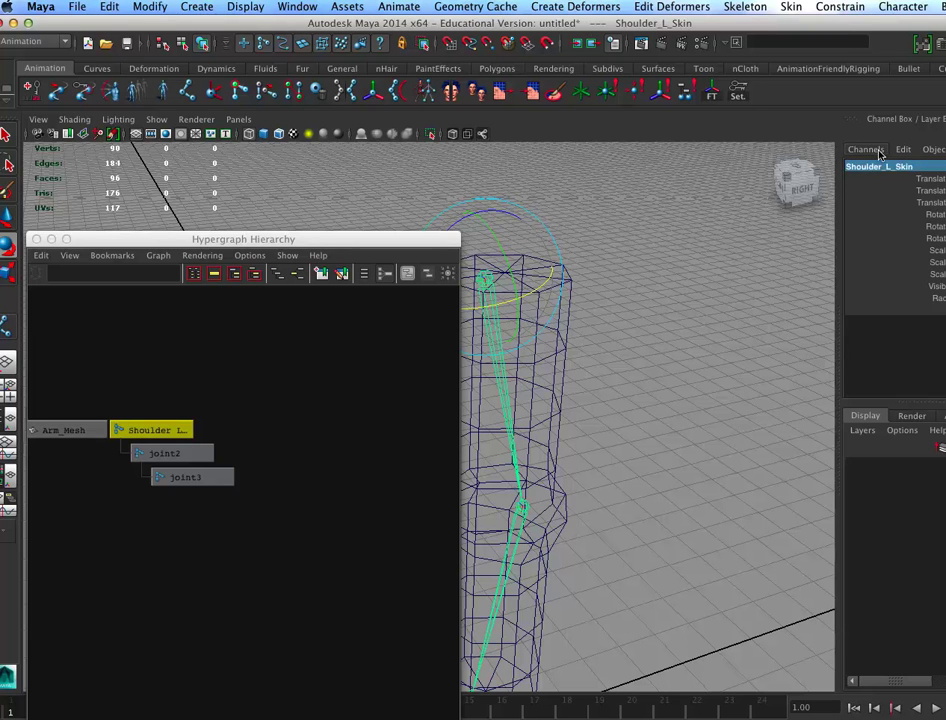
Copy the shoulder joint's name and paste it into the name of joint2
double_click(912, 164)
key("super+c")
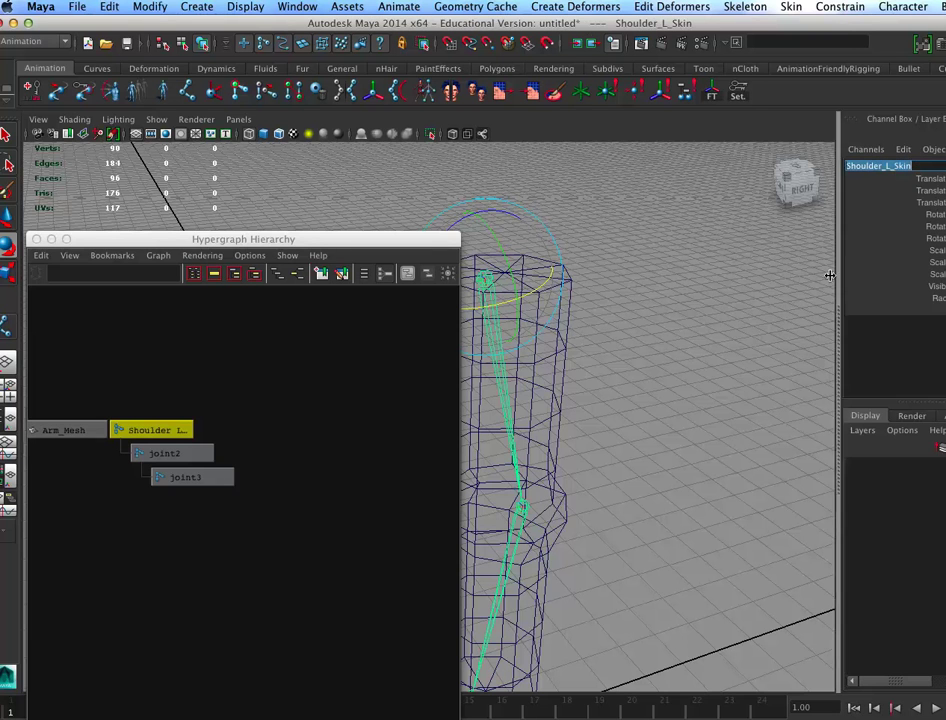
left_click(197, 436)
key("Down")
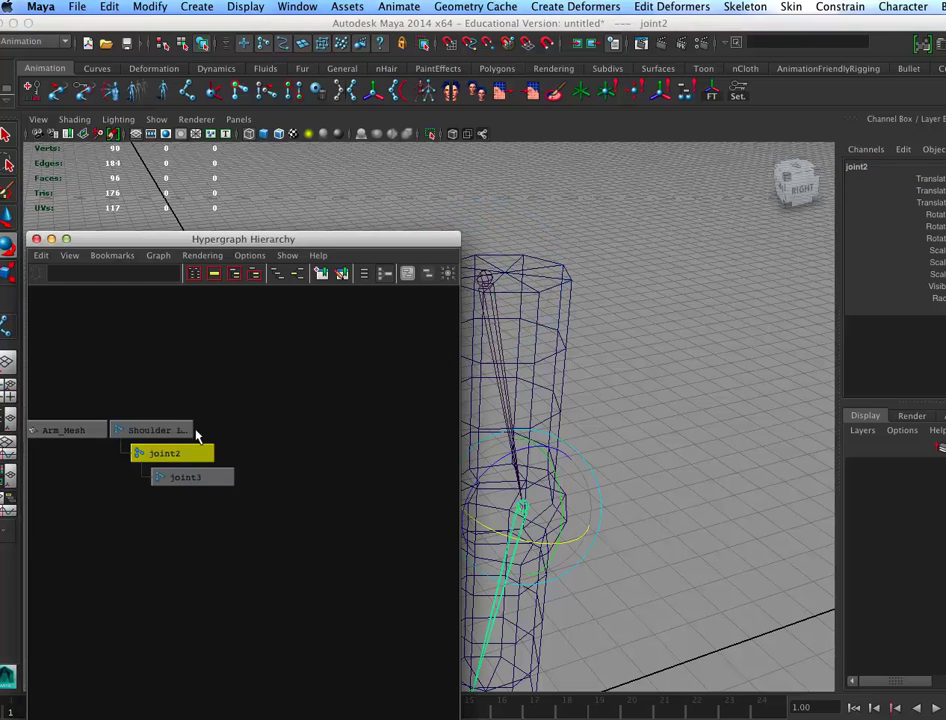
double_click(860, 164)
key("super+v")
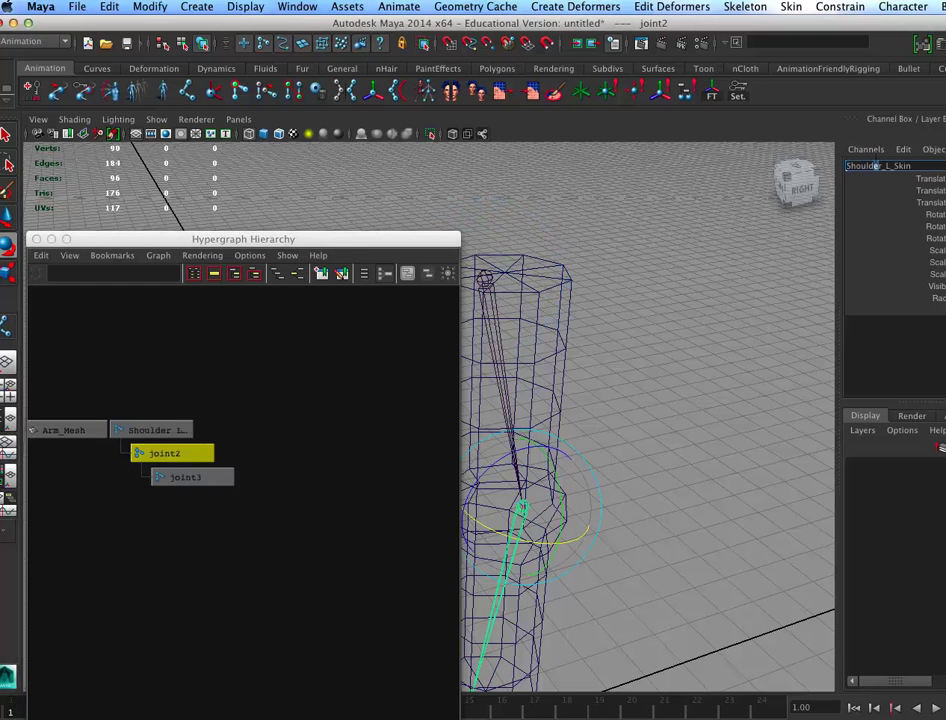
Replace the Shoulder part of the middle joint's pasted name so it reads Elbow_L_Skin
left_click_drag(873, 160, 789, 173)
type("Elvow")
key("Return")
left_click(862, 165)
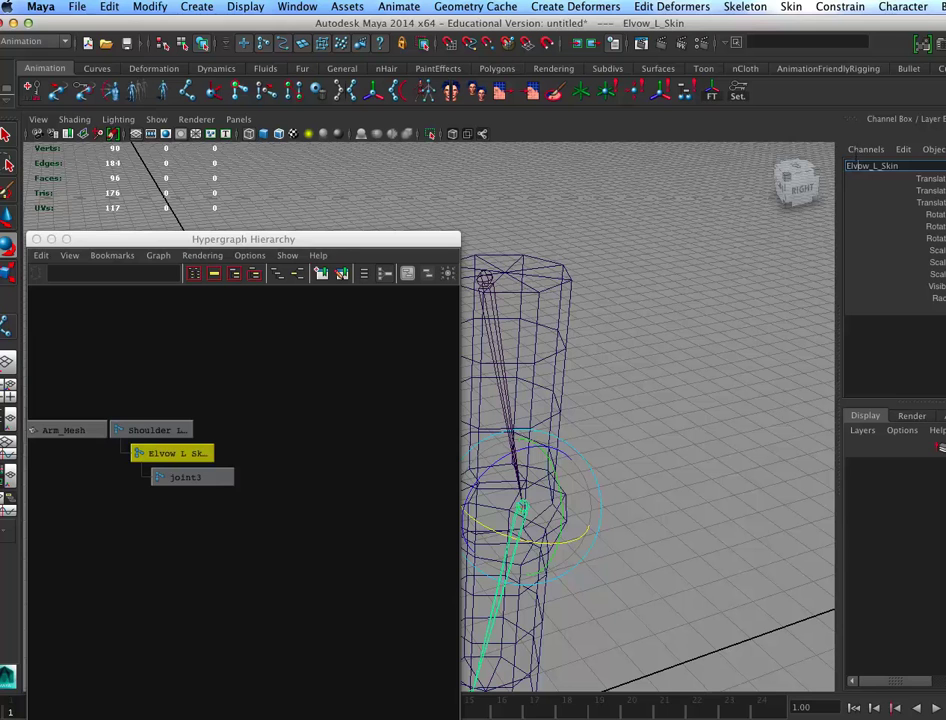
key("BackSpace")
type("b")
left_click(891, 236)
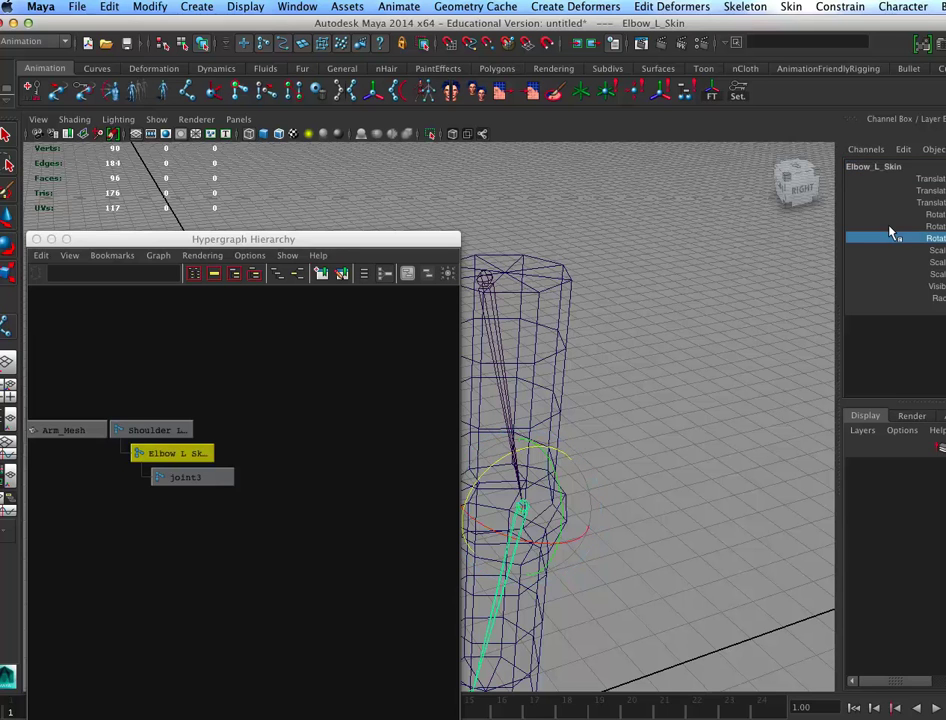
Rename joint3 at the end of the chain as Wrist_L_Skin, reusing the copied shoulder name
left_click(185, 477)
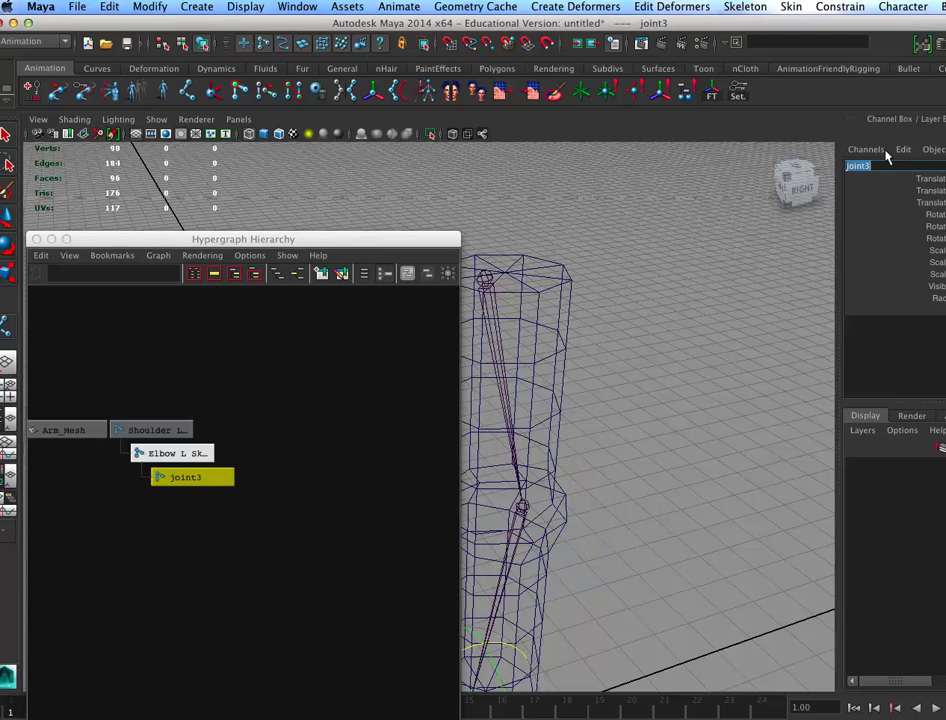
type("Shoulder_L_Skin")
key("Return")
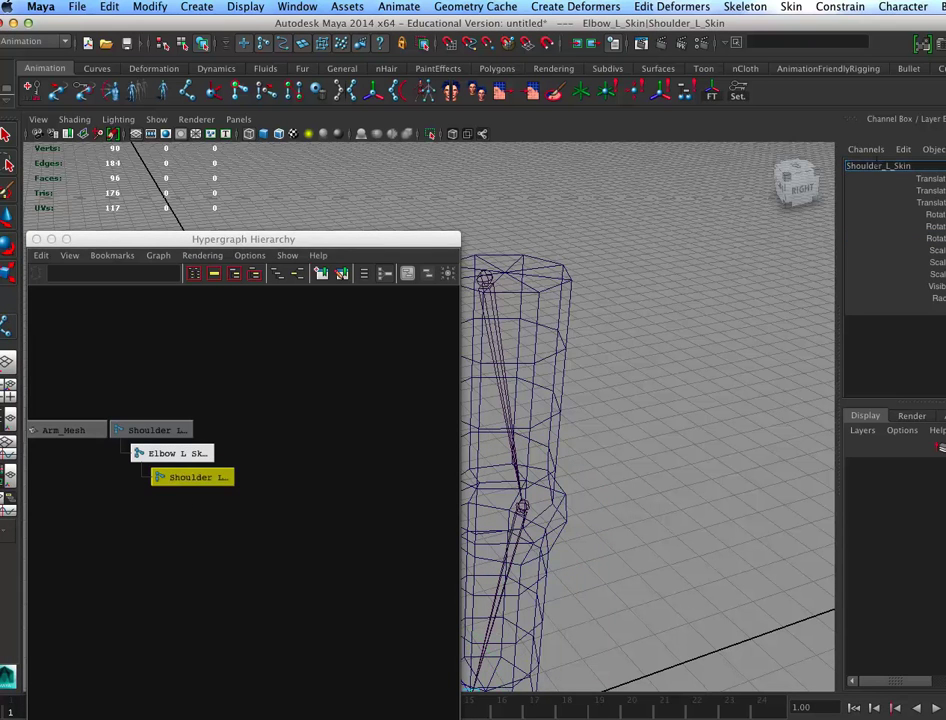
double_click(880, 165)
type("Wrist_")
key("Return")
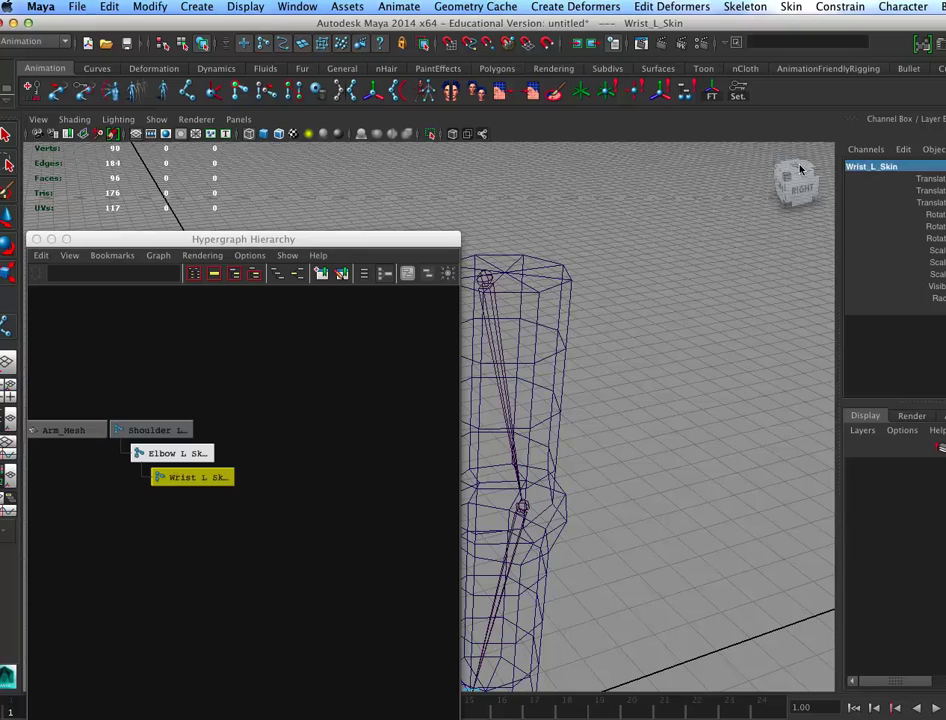
Create a display layer from the selected Shoulder_L_Skin joint chain
middle_click_drag(603, 509, 684, 469, "alt")
right_click_drag(684, 469, 697, 530, "alt")
middle_click_drag(697, 530, 690, 464, "alt")
right_click_drag(612, 452, 567, 471, "alt")
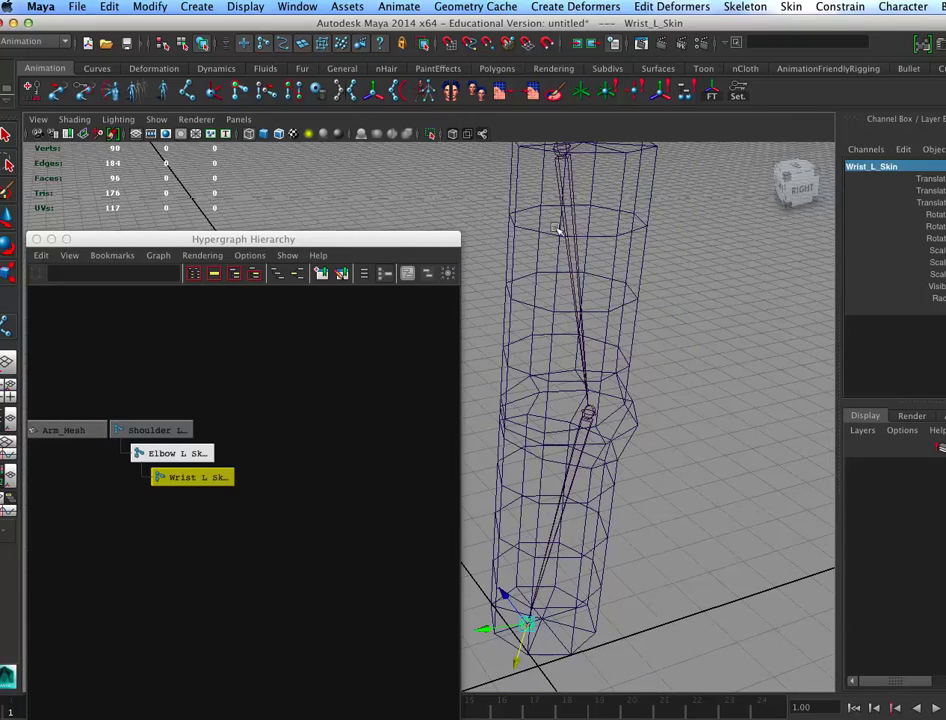
left_click(152, 428)
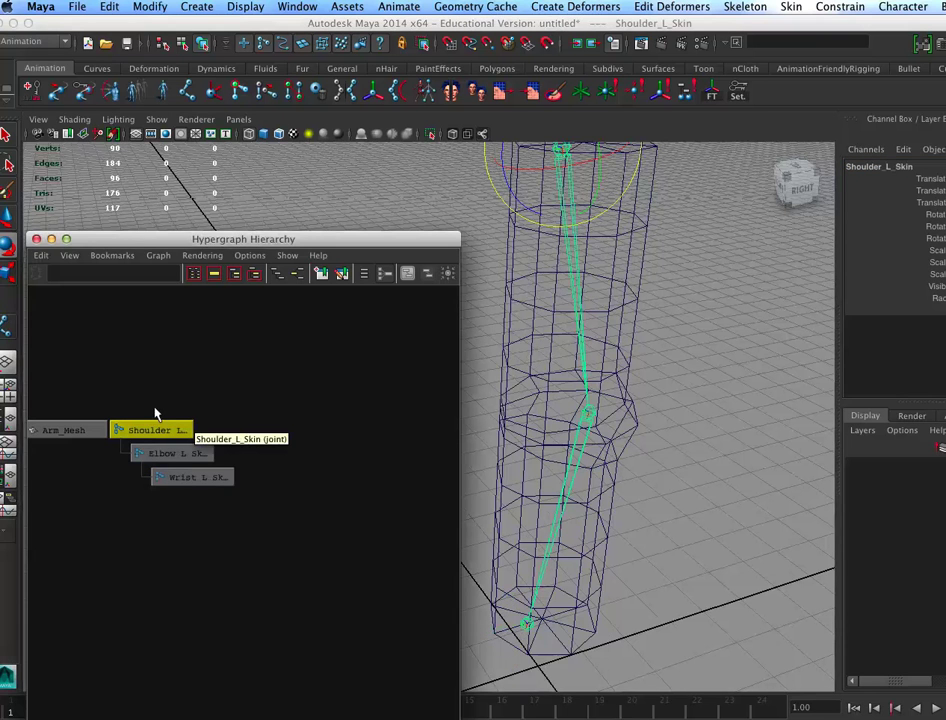
left_click_drag(855, 20, 782, 20)
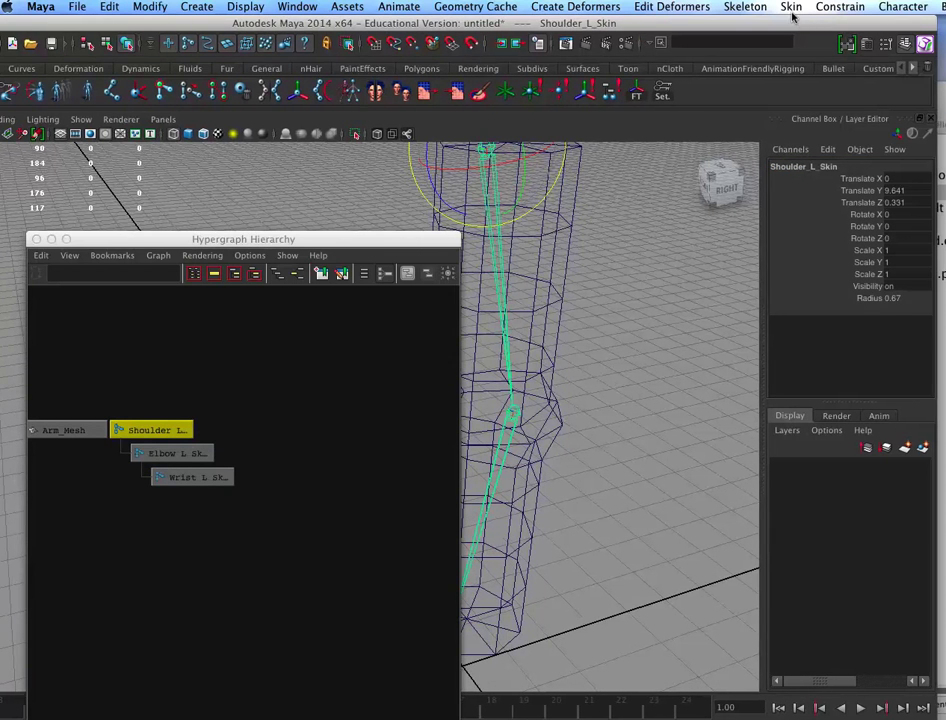
left_click(923, 446)
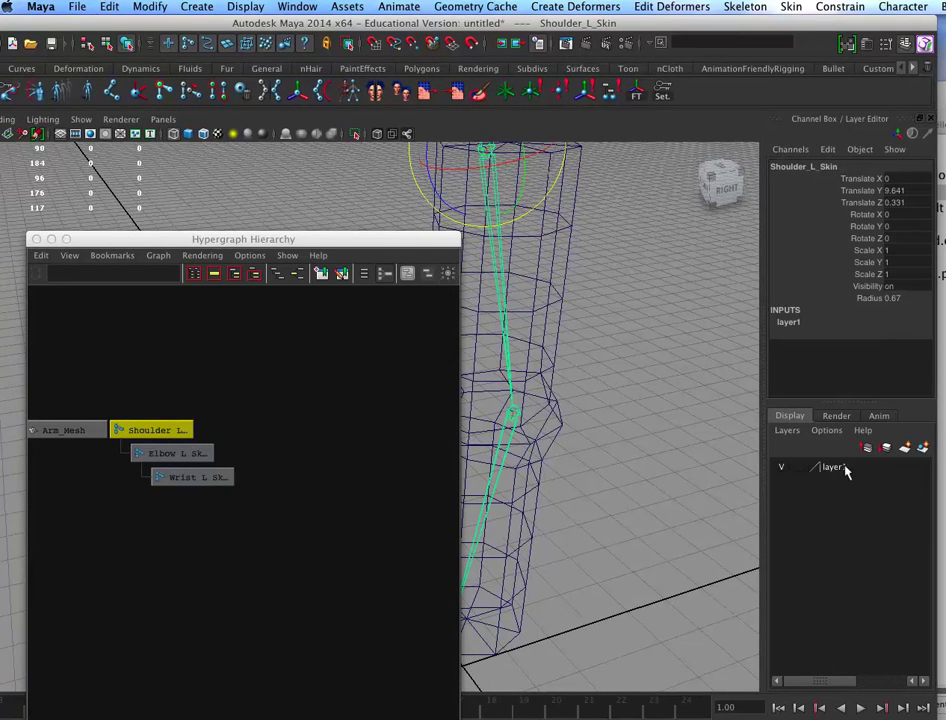
Rename the skin joints' display layer as Skin_DL and save the layer settings
left_click(840, 467)
right_click(840, 467)
left_click(825, 483)
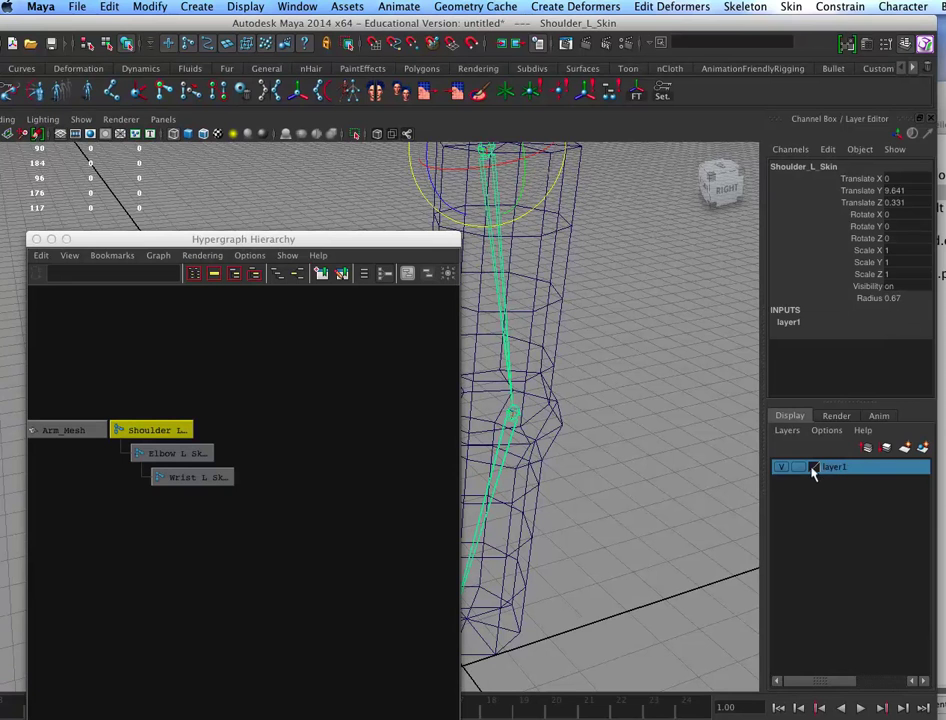
double_click(828, 467)
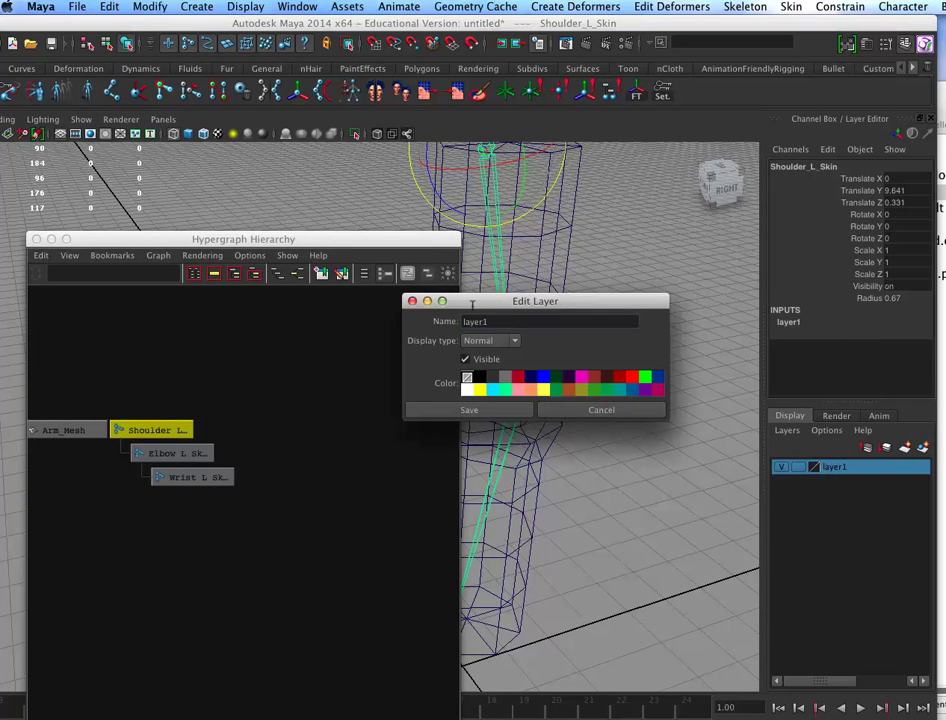
type("Slon")
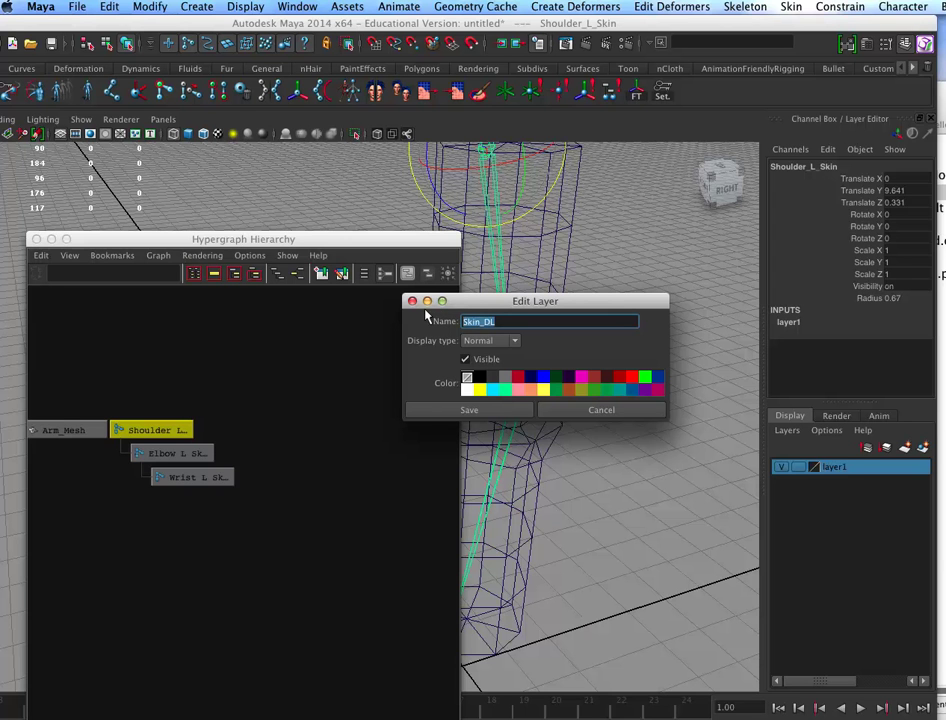
left_click(508, 409)
Duplicate the Shoulder_L_Skin joint chain and put the copy in a new display layer
left_click_drag(510, 377, 707, 471, "alt")
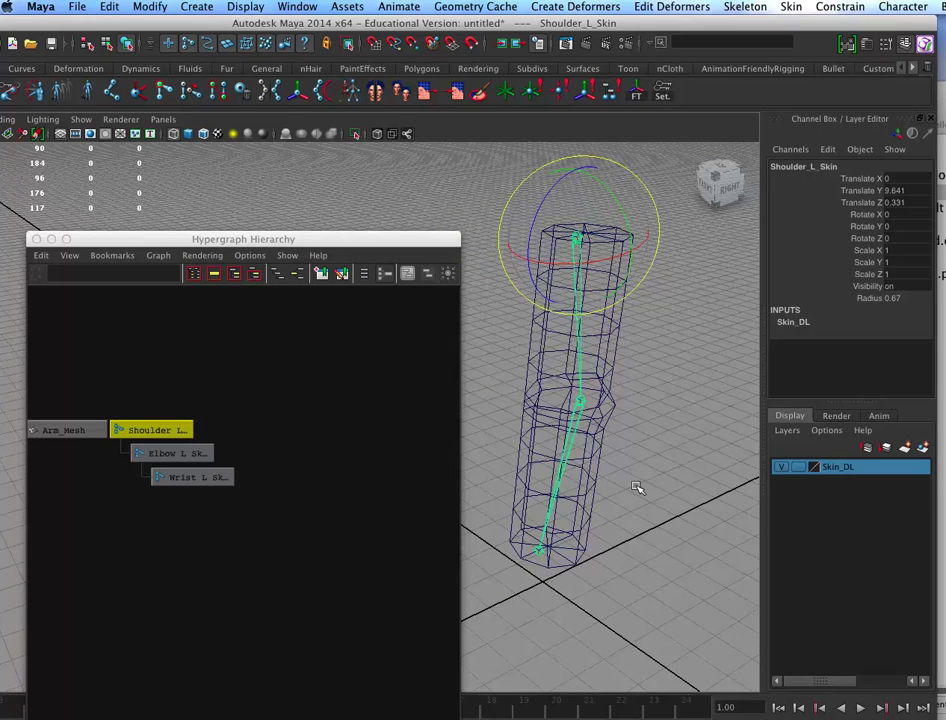
key("ctrl+d")
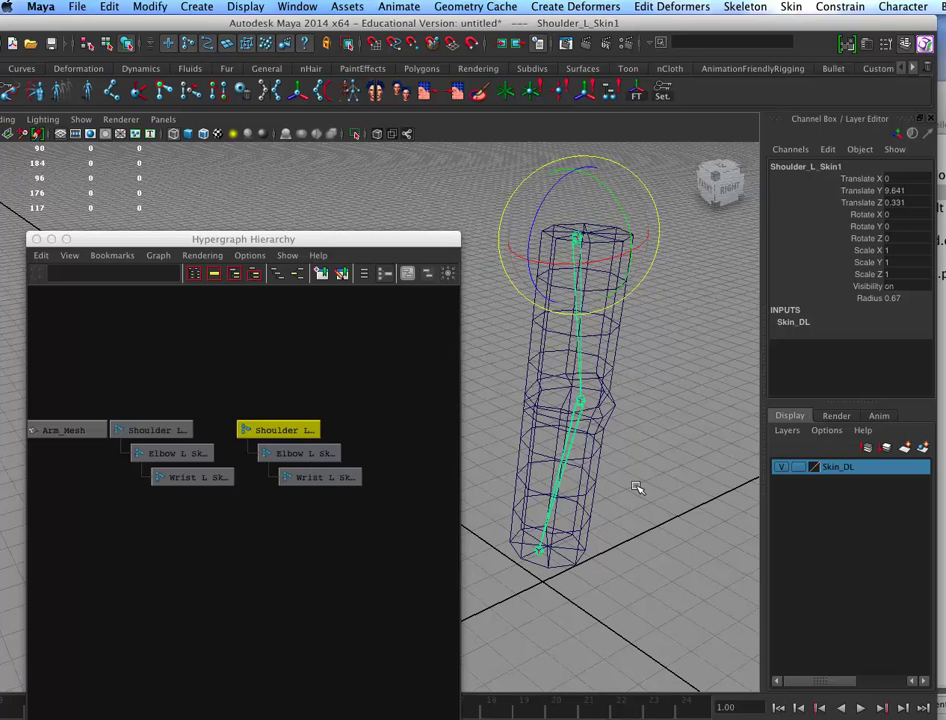
left_click(922, 447)
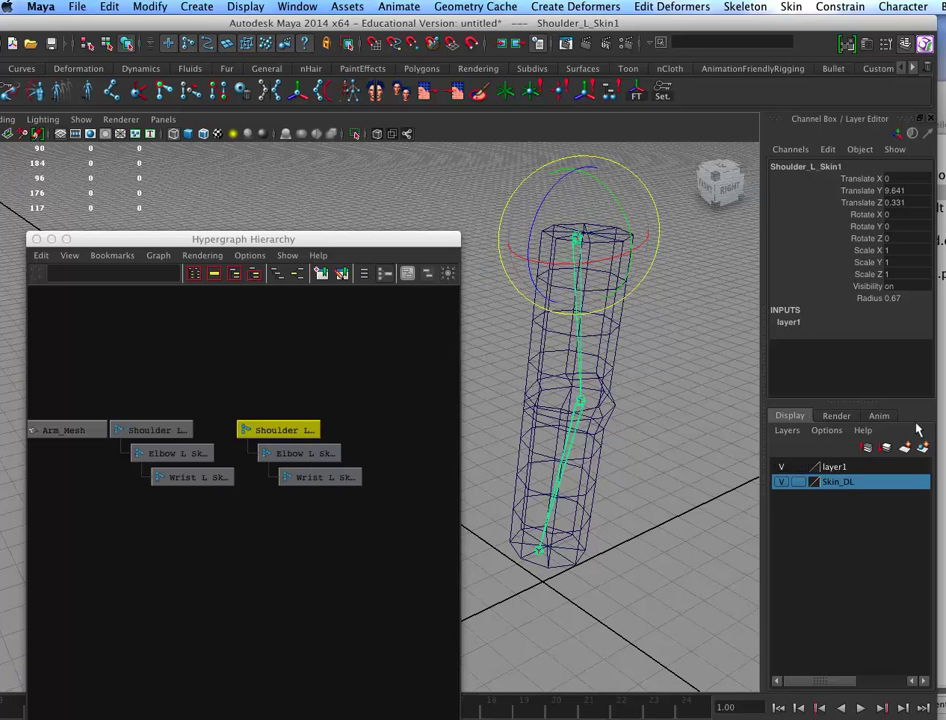
Rename the duplicated chain's display layer as Ctrl_DL and save the layer settings
left_click(848, 467)
right_click(866, 482)
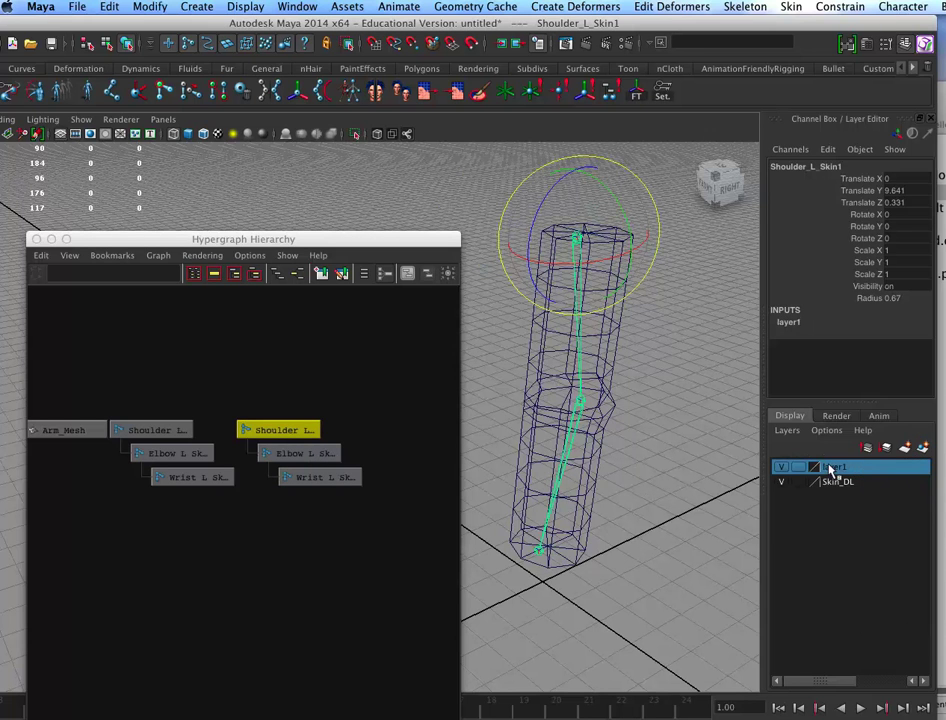
double_click(828, 470)
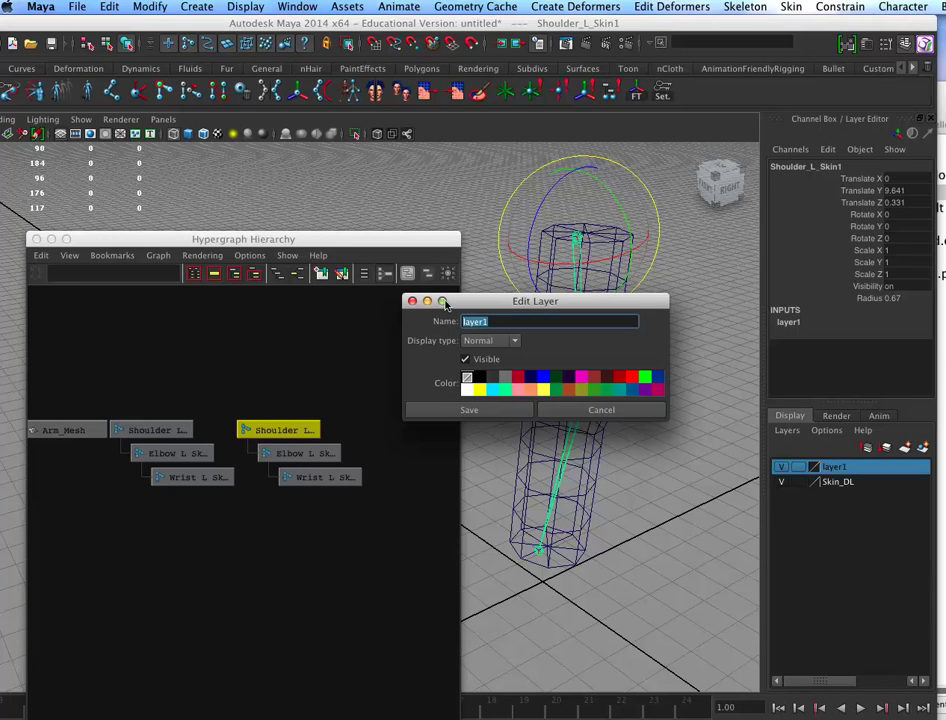
type("Crtrl_DL")
double_click(467, 319)
left_click_drag(473, 321, 469, 320)
key("BackSpace")
type("t")
left_click(483, 411)
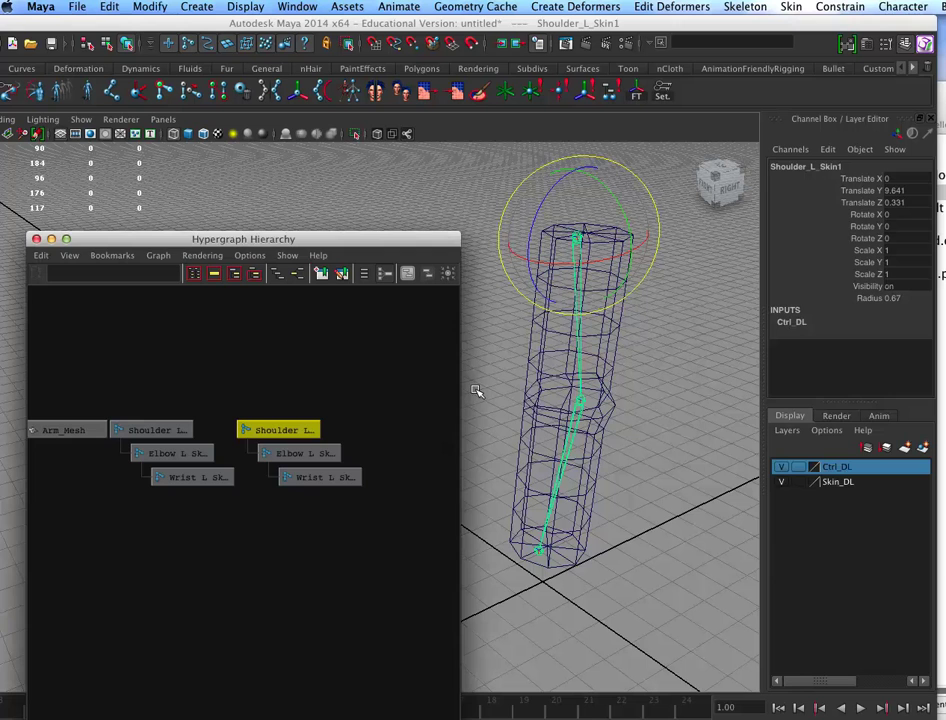
Set the Skin_DL layer to template, and make Ctrl_DL a hidden reference layer coloured red
left_click(797, 481)
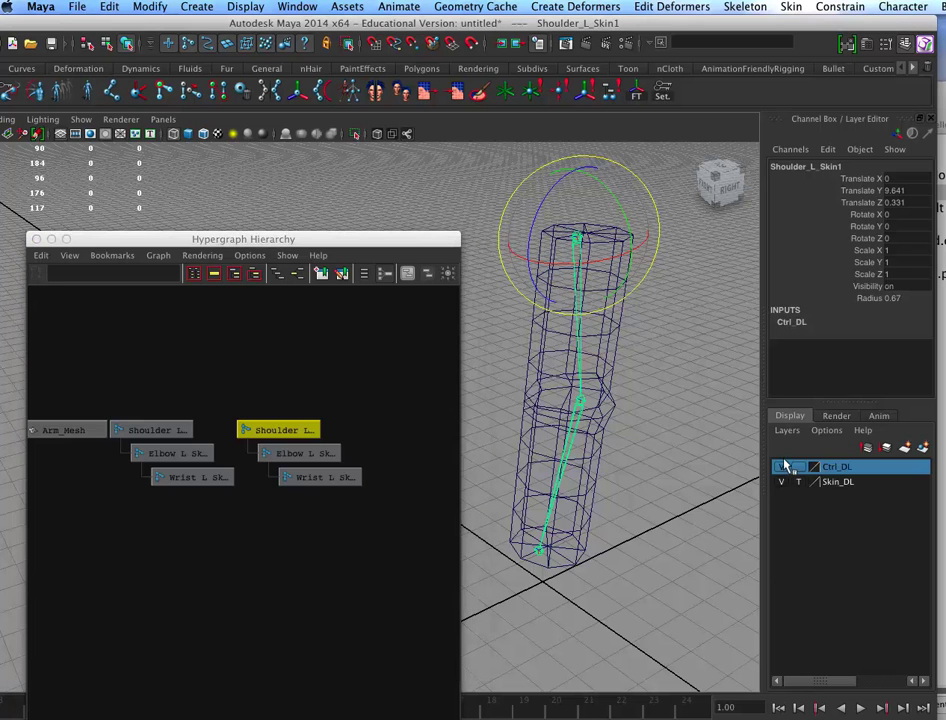
left_click(781, 467)
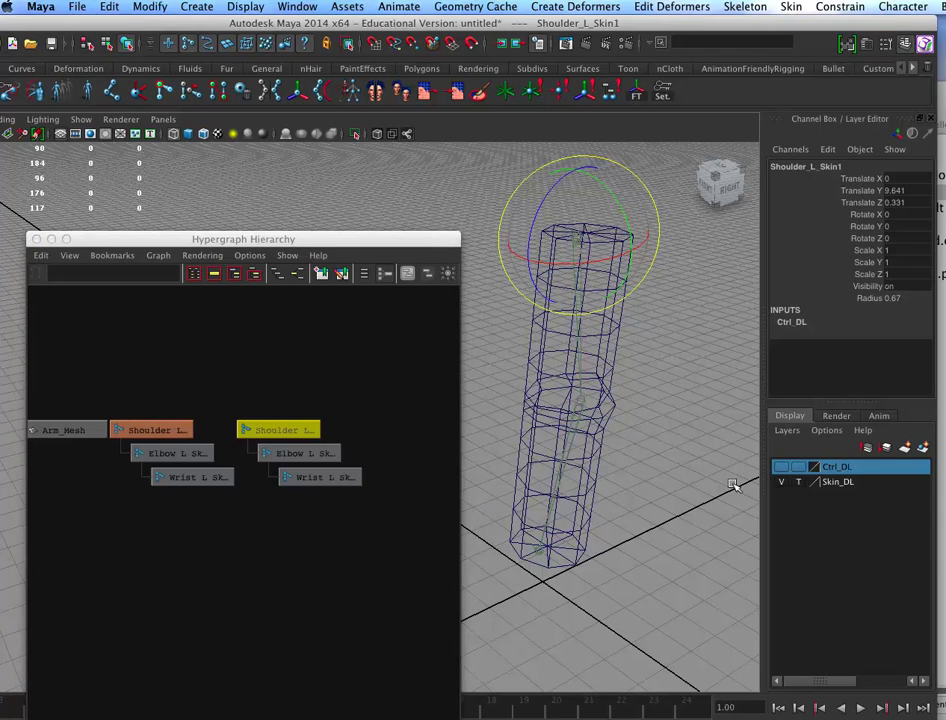
double_click(795, 469)
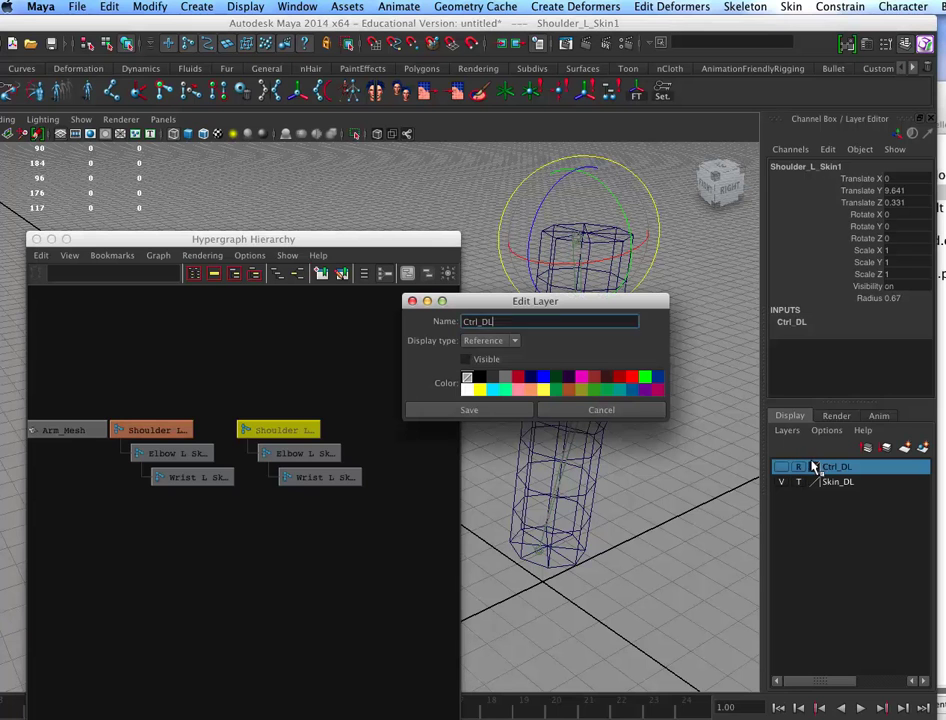
left_click(517, 376)
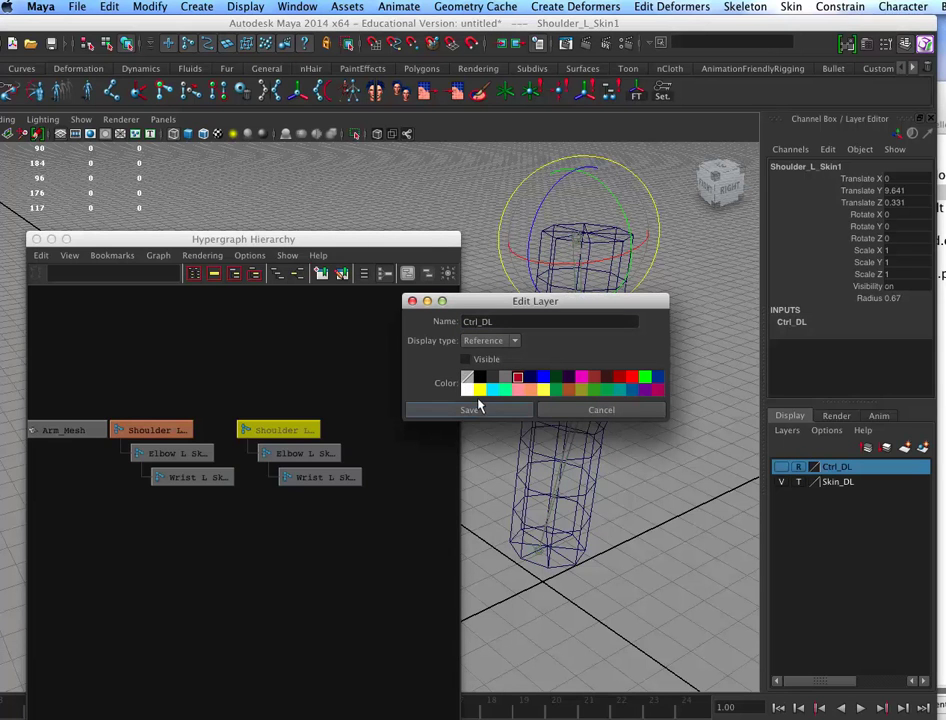
left_click(478, 405)
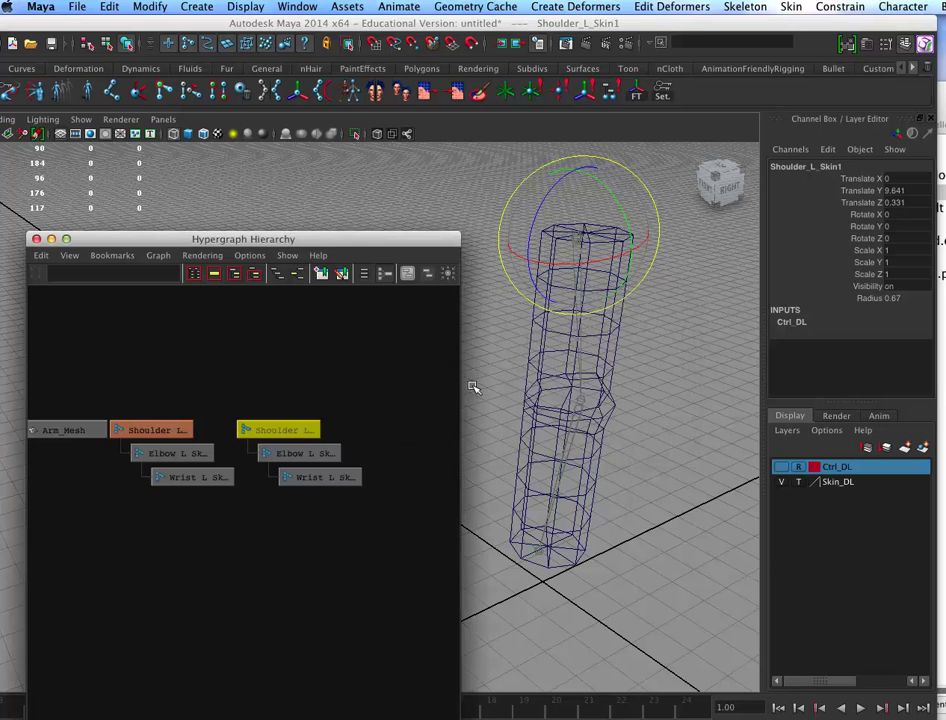
Colour the Skin_DL display layer yellow, save the layer settings, and clear the selection
double_click(818, 483)
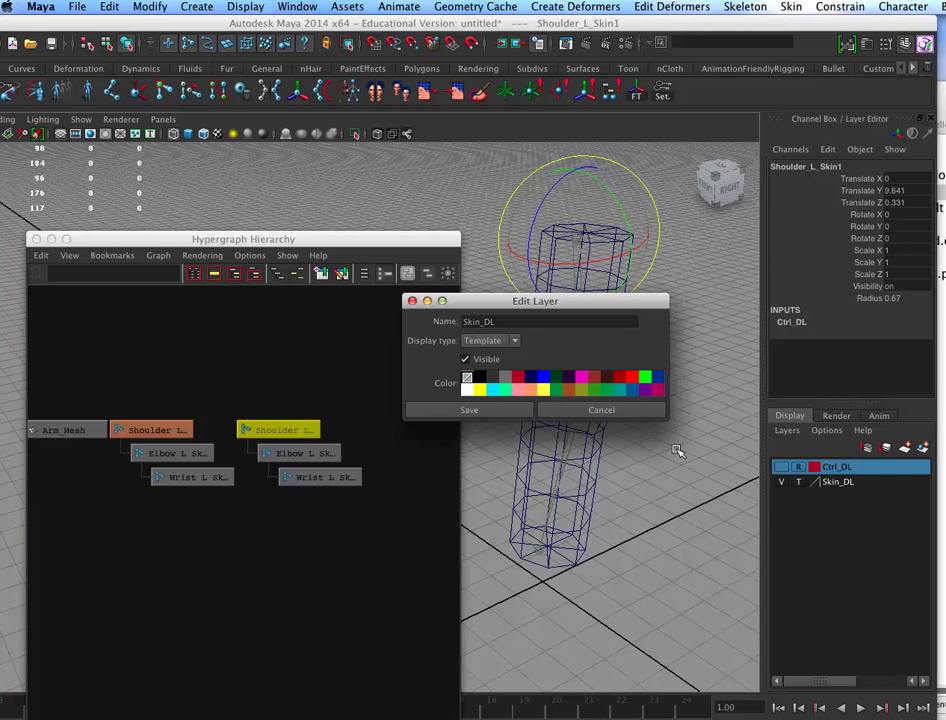
left_click(478, 390)
key("Return")
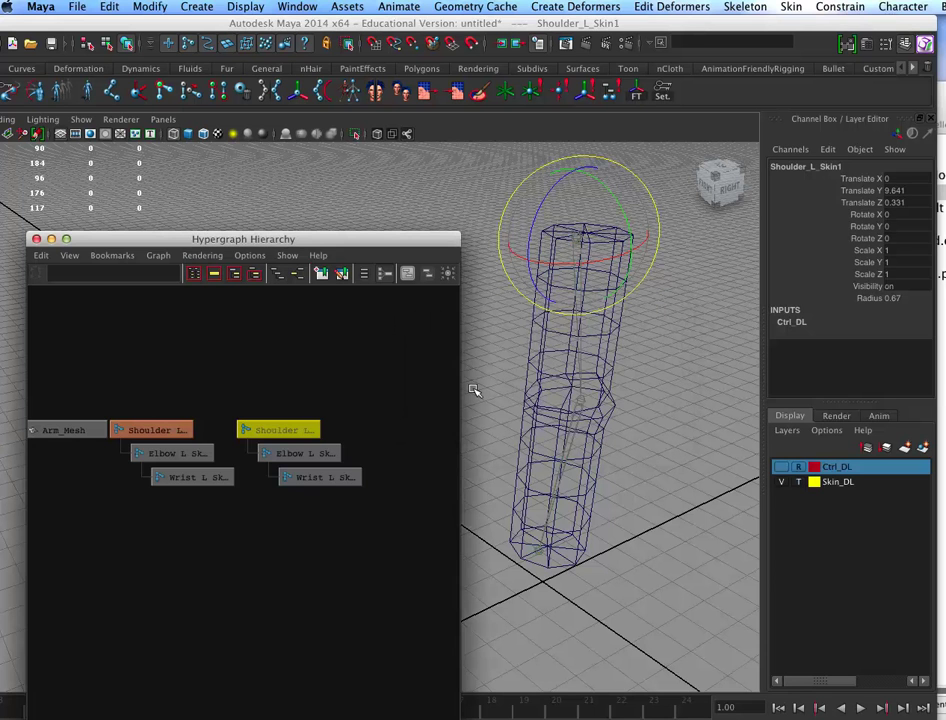
left_click(284, 571)
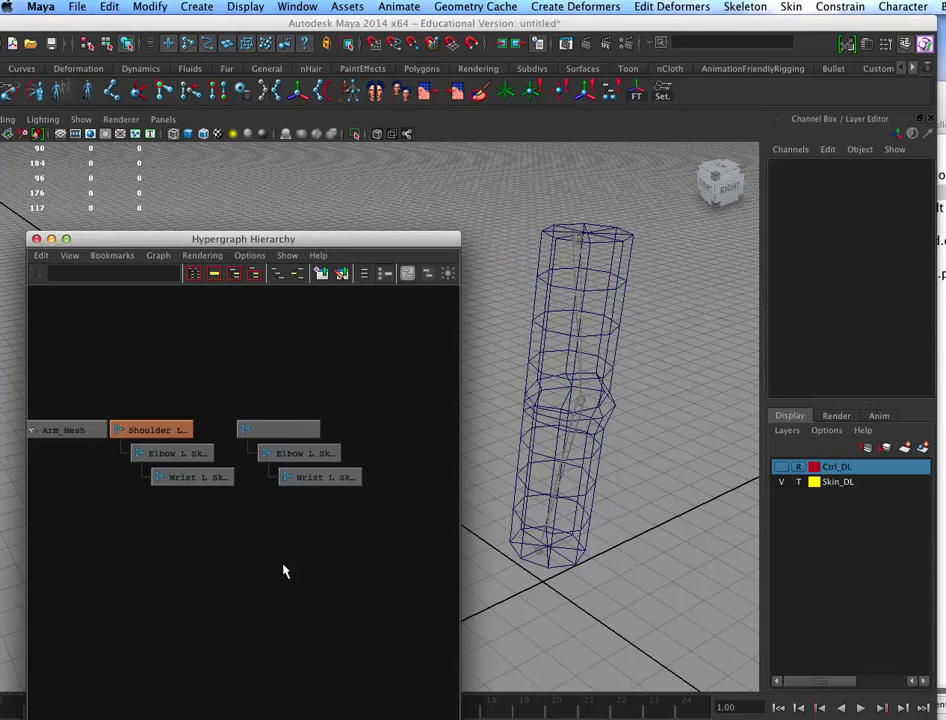
Change Skin_DL from template to the normal display type and show the arm in shaded mode
left_click(797, 482)
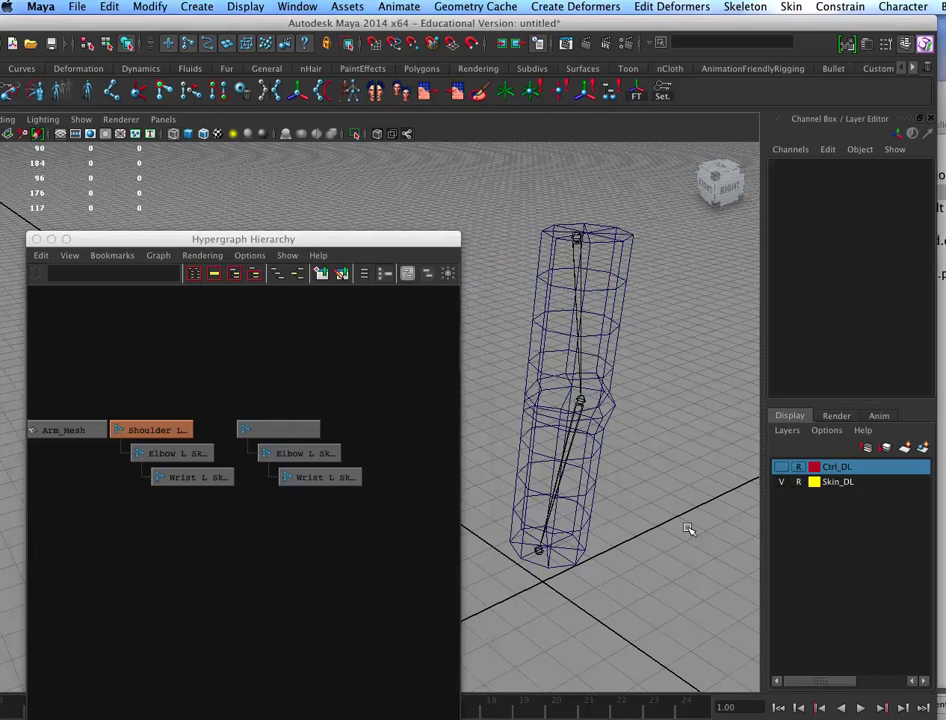
key("5")
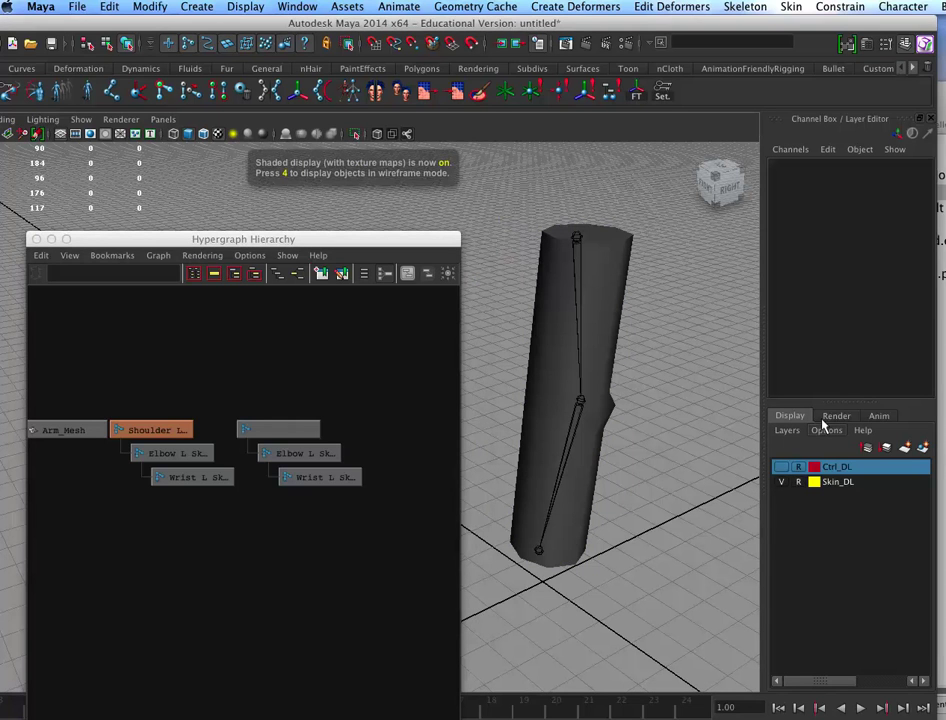
left_click(797, 482)
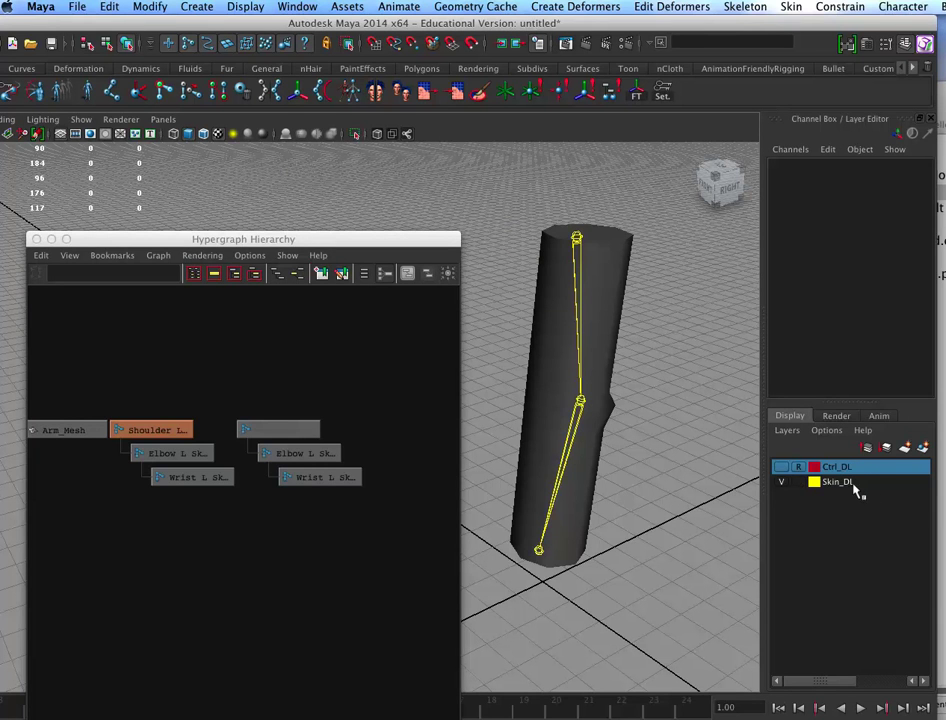
Select Arm_Mesh together with the Shoulder_L_Skin, Elbow_L_Skin and Wrist_L_Skin joints in the Hypergraph
left_click(592, 265)
left_click_drag(640, 570, 562, 475, "alt")
left_click(330, 477)
left_click(150, 429)
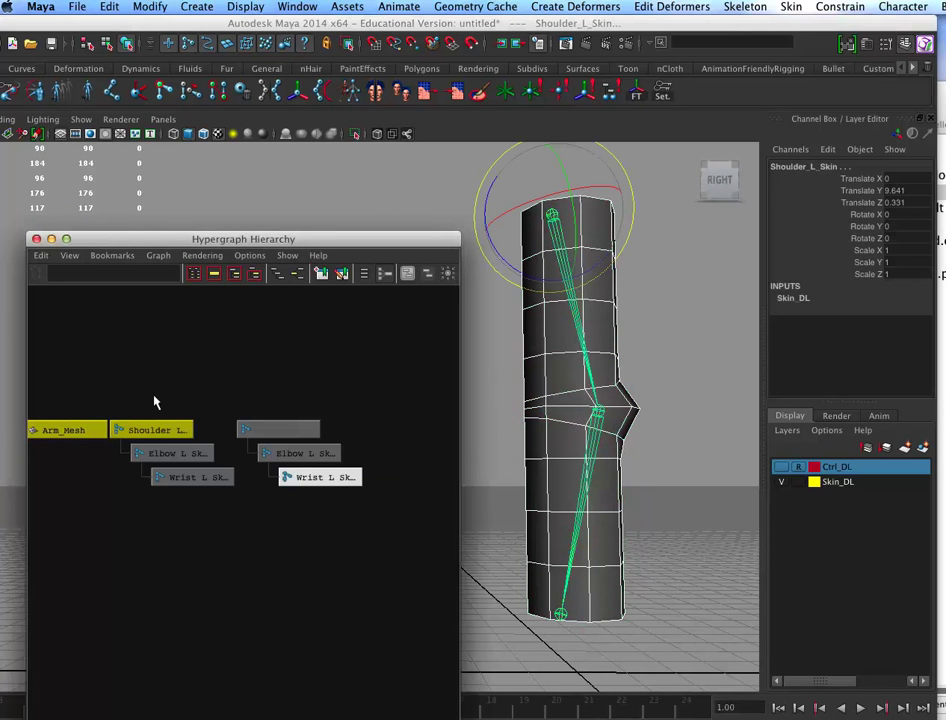
left_click_drag(163, 528, 150, 401)
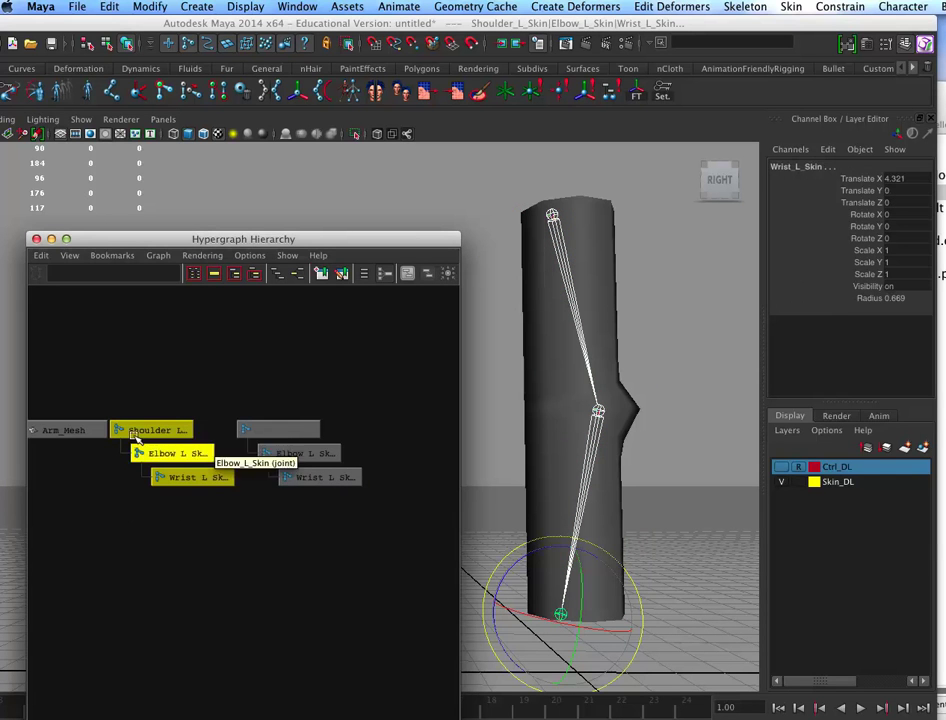
left_click_drag(65, 381, 52, 513)
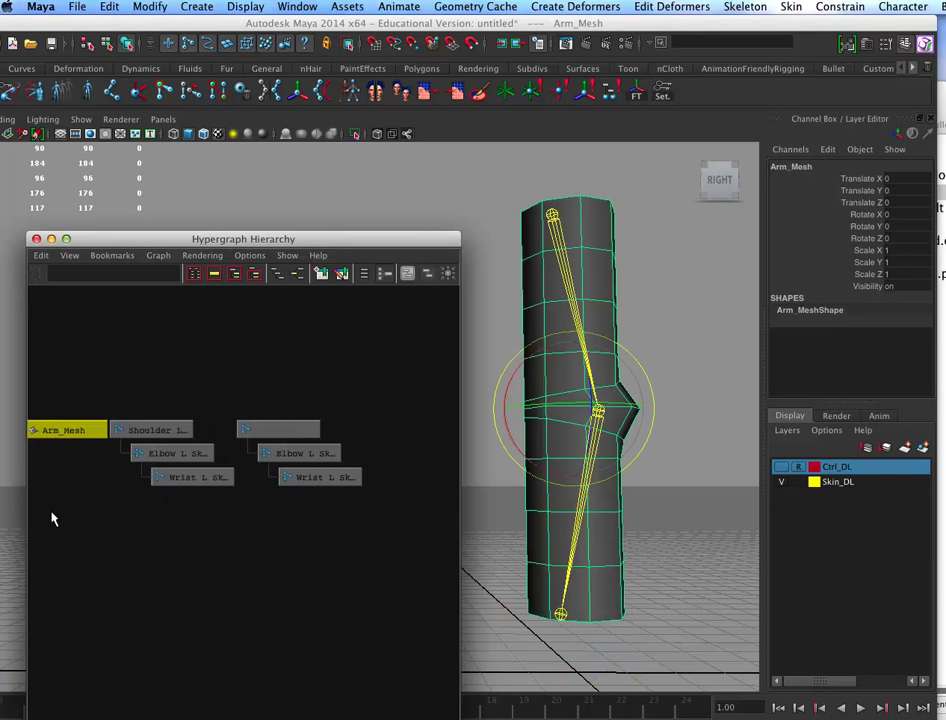
left_click_drag(146, 379, 155, 508)
left_click_drag(61, 375, 68, 482, "shift")
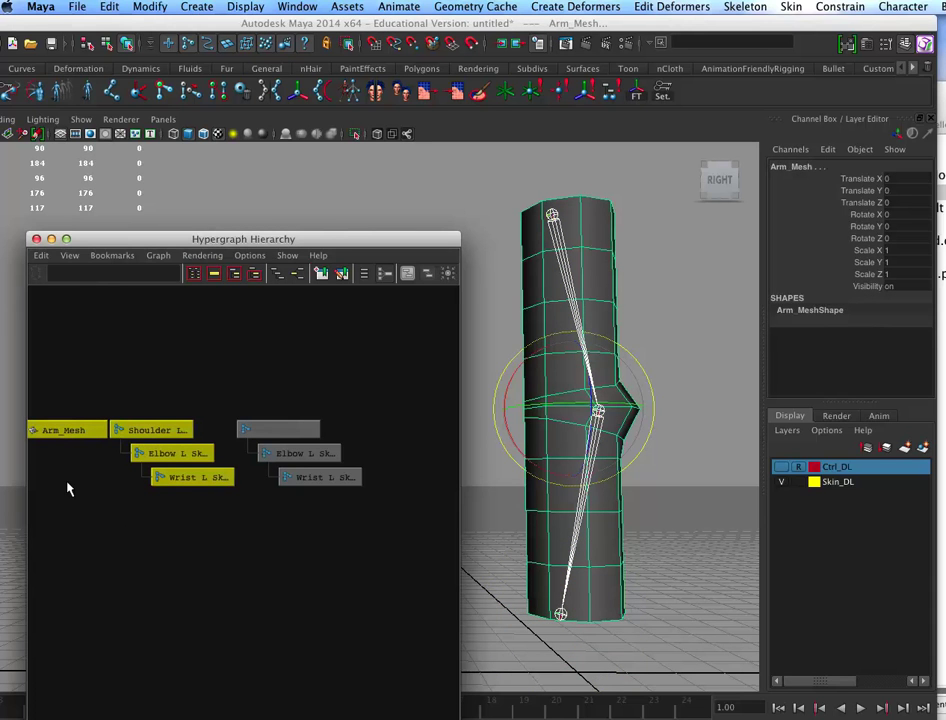
Smooth-bind Arm_Mesh to the selected joints with closest distance, classic linear skinning and interactive weight normalization
left_click(748, 8)
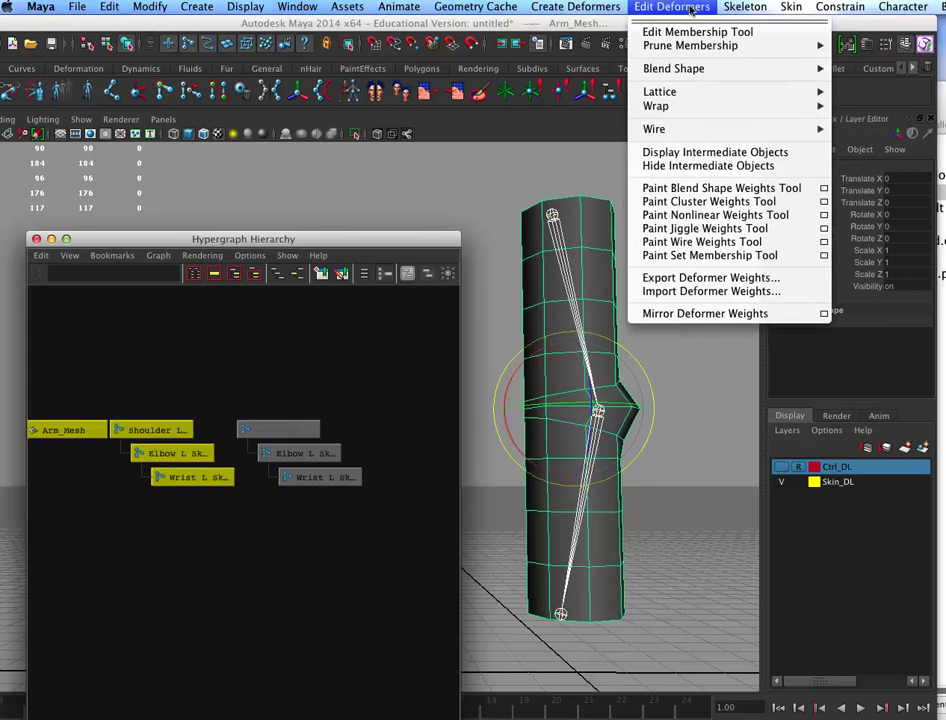
mouse_move(860, 6)
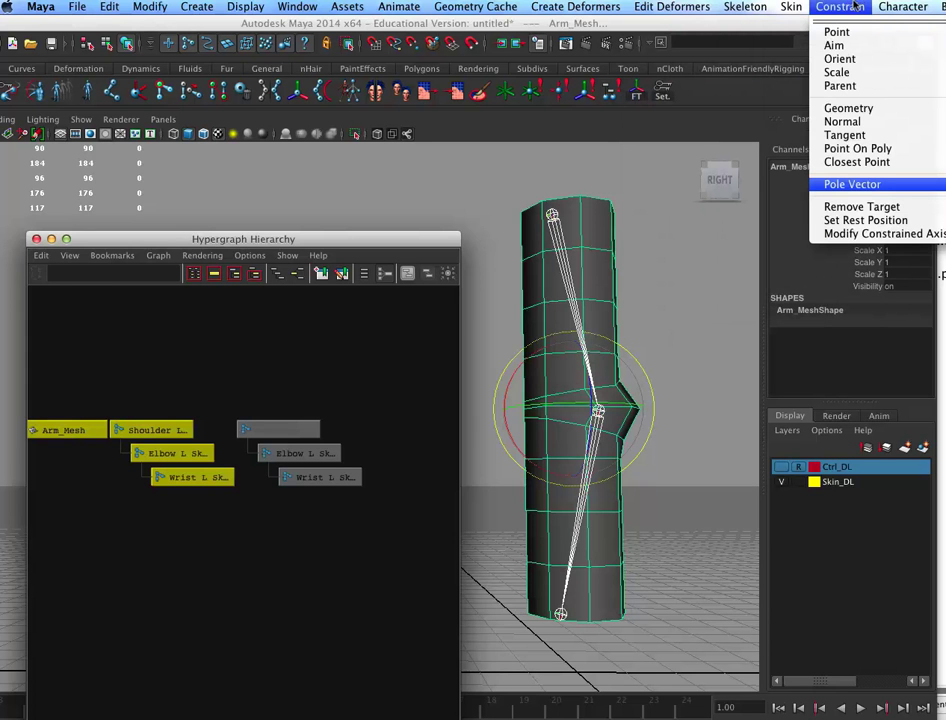
mouse_move(728, 12)
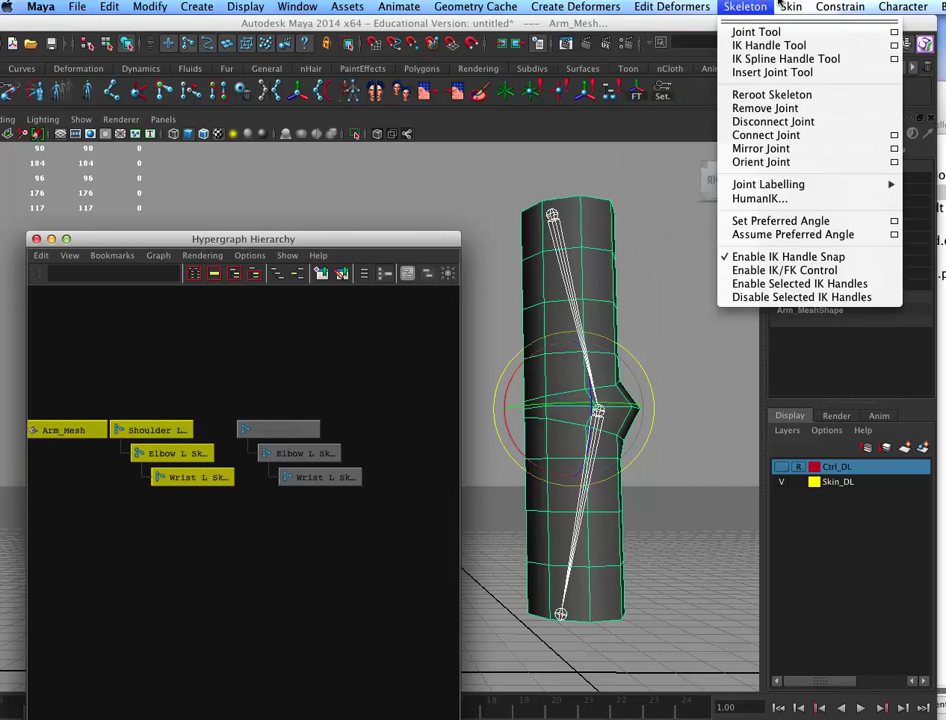
mouse_move(800, 32)
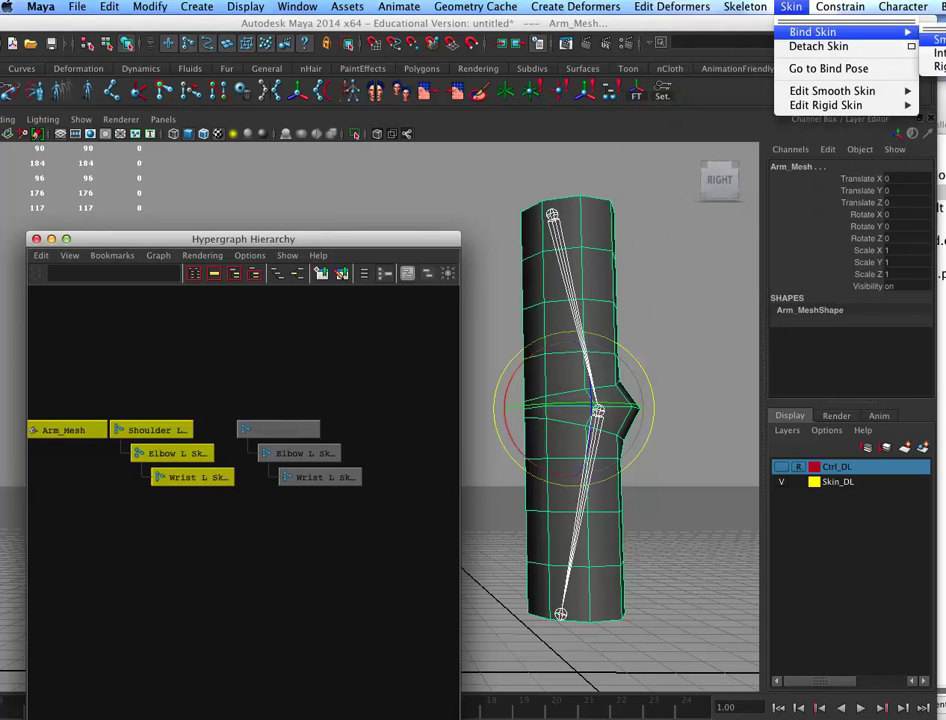
left_click(940, 39)
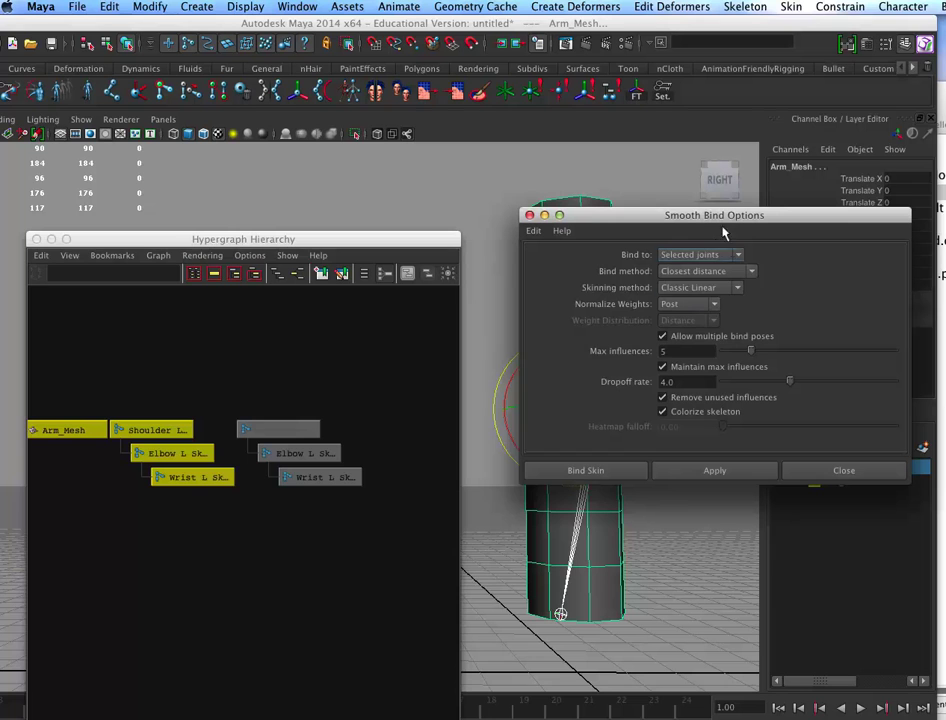
left_click(700, 255)
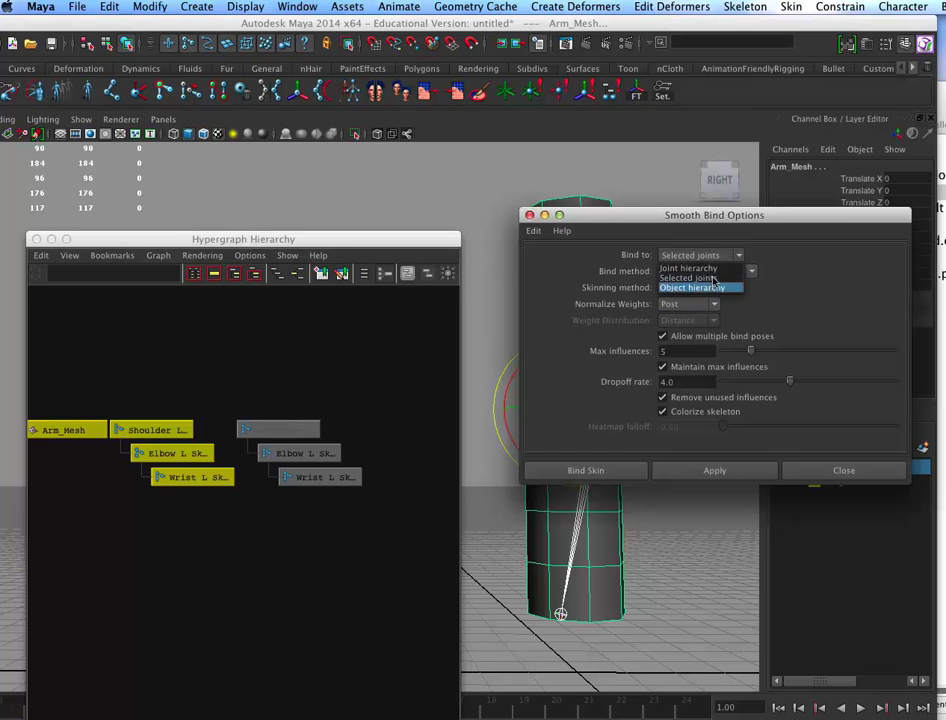
left_click(693, 278)
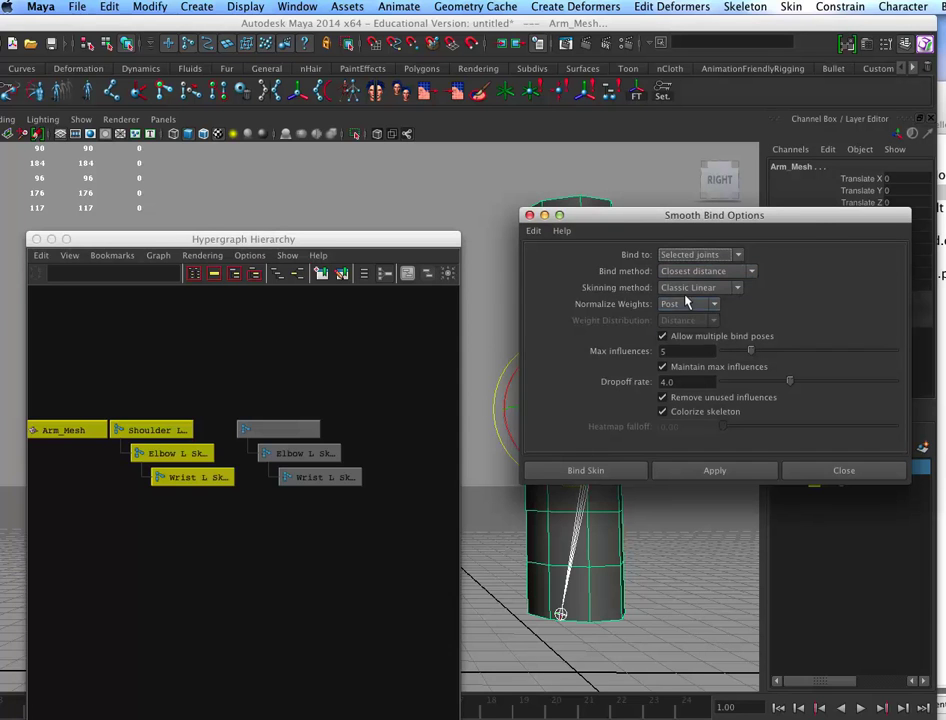
left_click(686, 303)
left_click(689, 327)
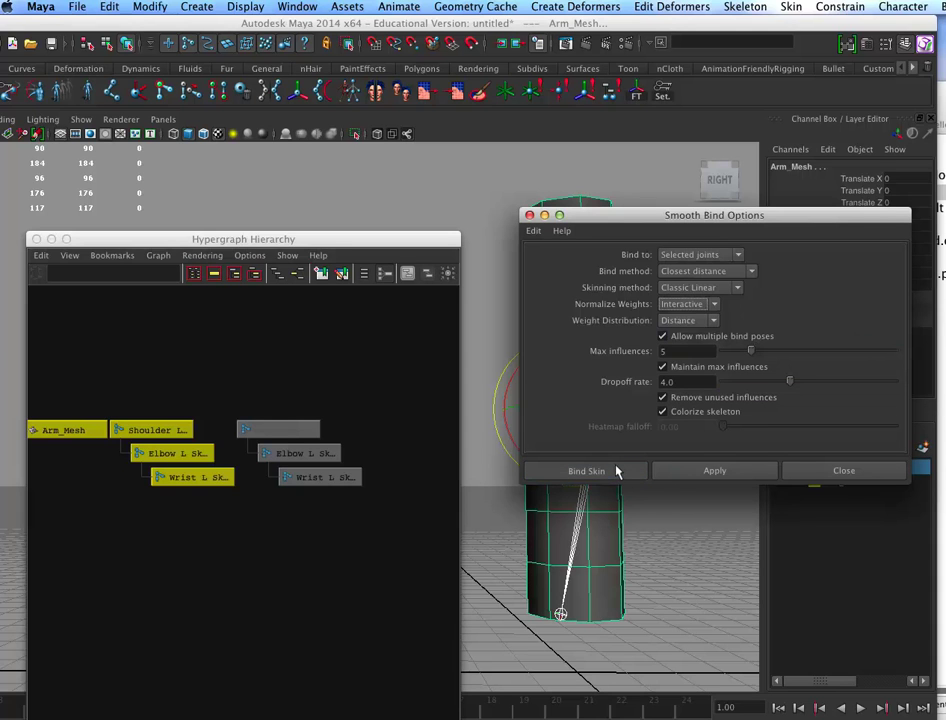
left_click(688, 304)
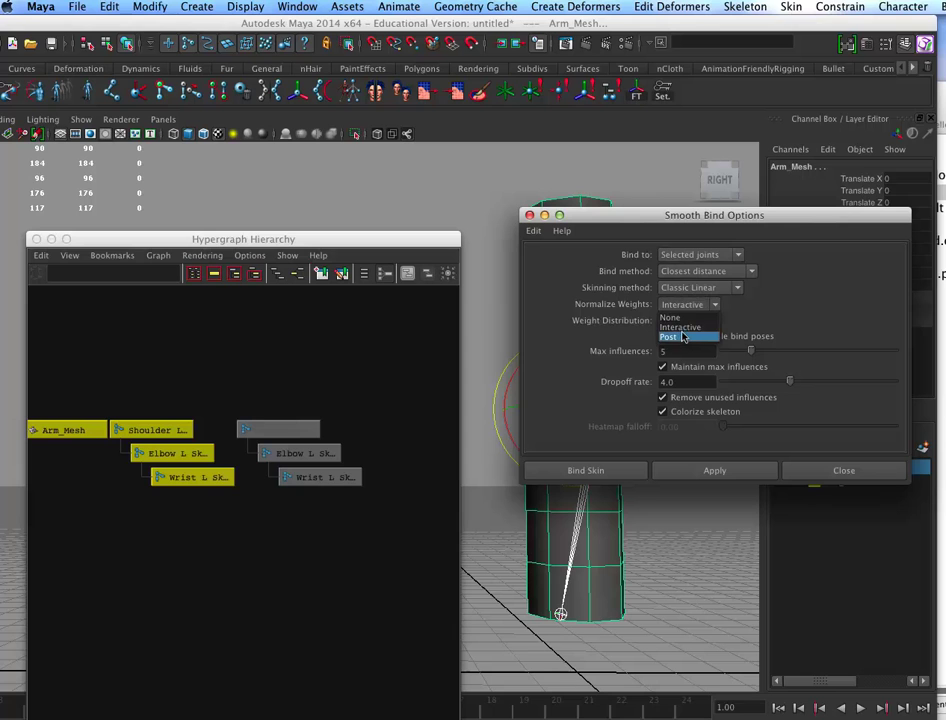
left_click(686, 327)
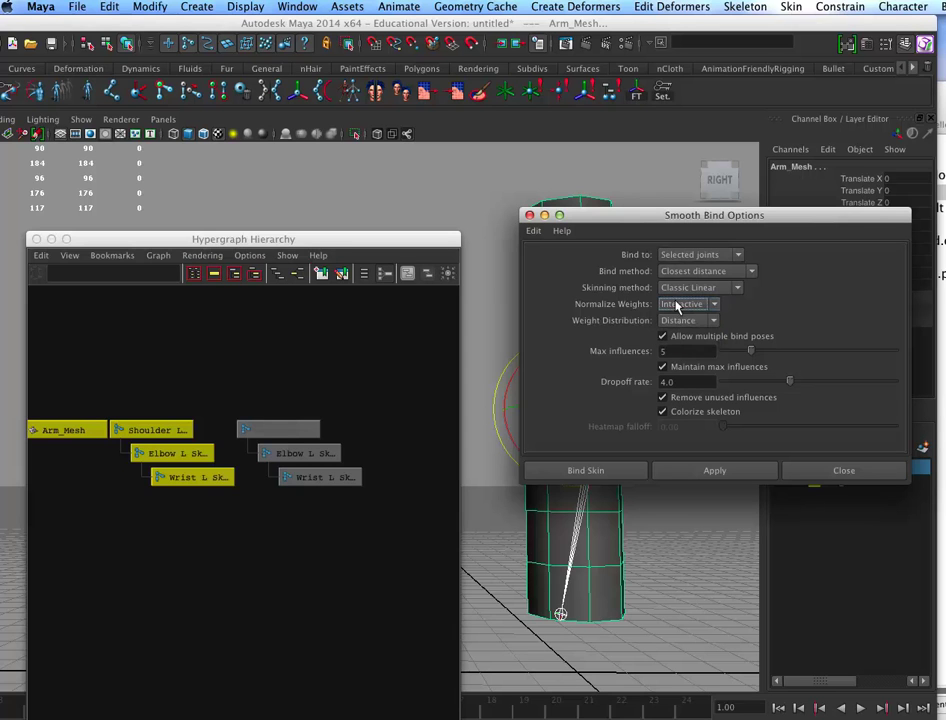
left_click(590, 470)
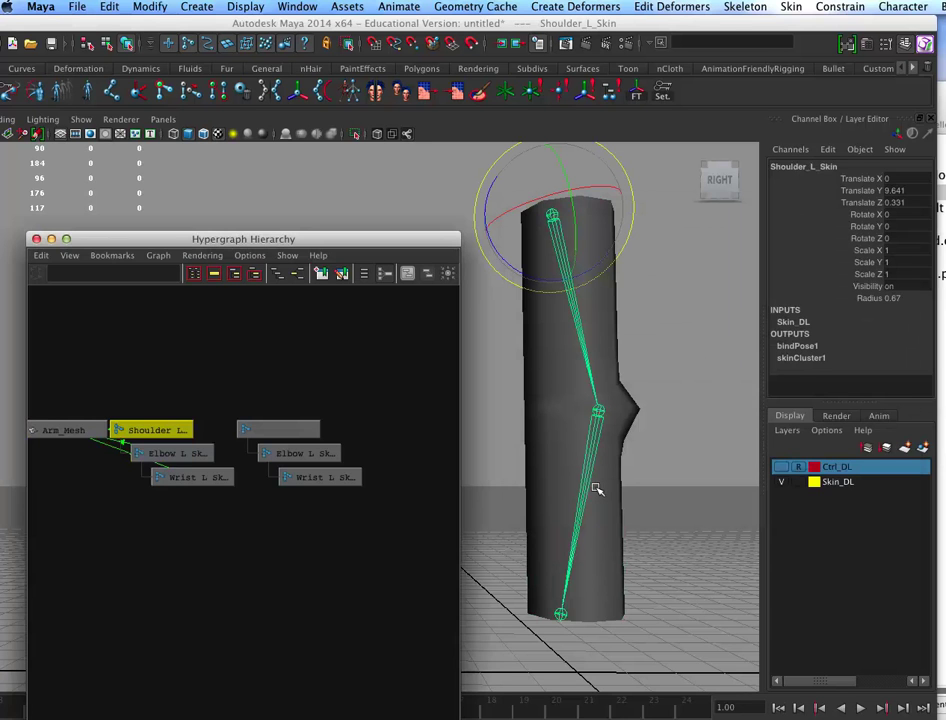
Rotate Elbow_L_Skin to test how the arm mesh bends, and reset its X, Y and Z rotations to 0
left_click(576, 478)
mouse_move(562, 461)
left_mouse_down()
mouse_move(522, 412)
mouse_move(566, 457)
left_mouse_up()
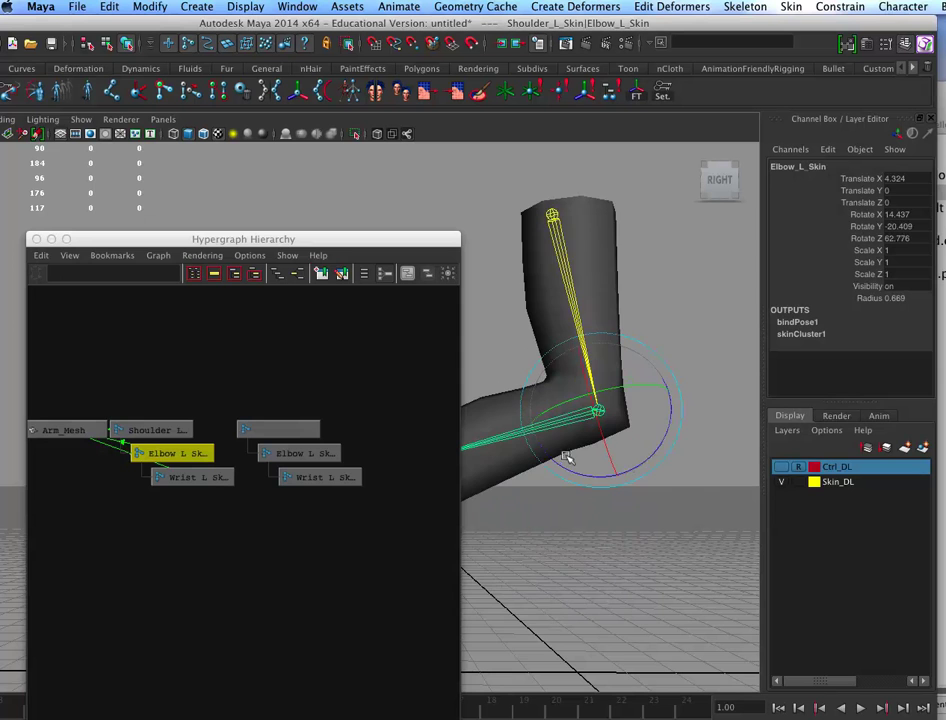
middle_click_drag(566, 457, 667, 494, "alt")
left_click_drag(667, 460, 667, 434)
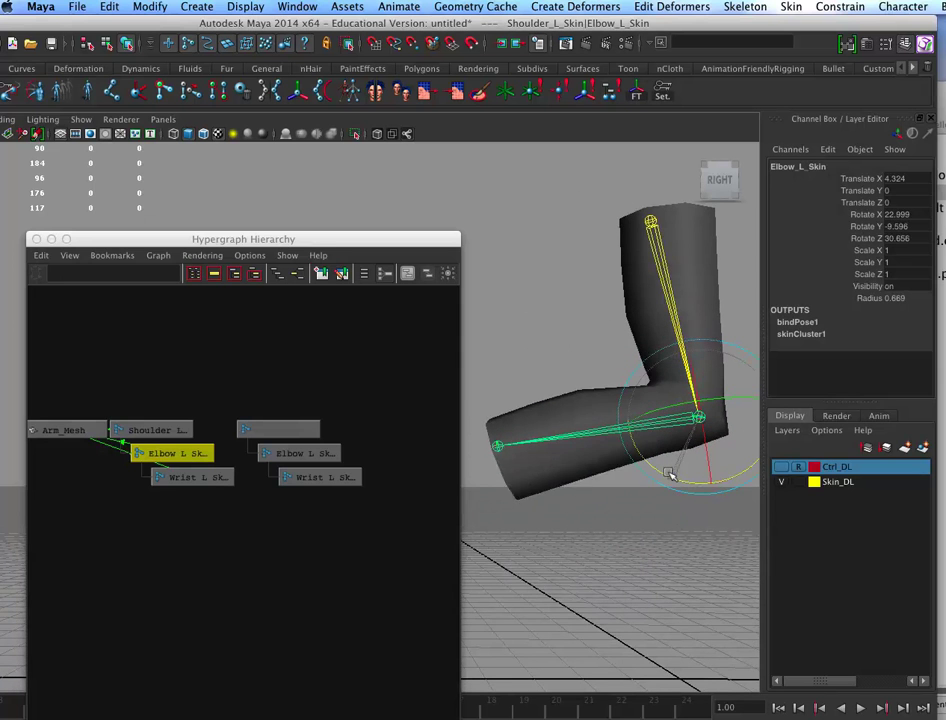
left_click(900, 224)
left_click_drag(903, 214, 903, 238)
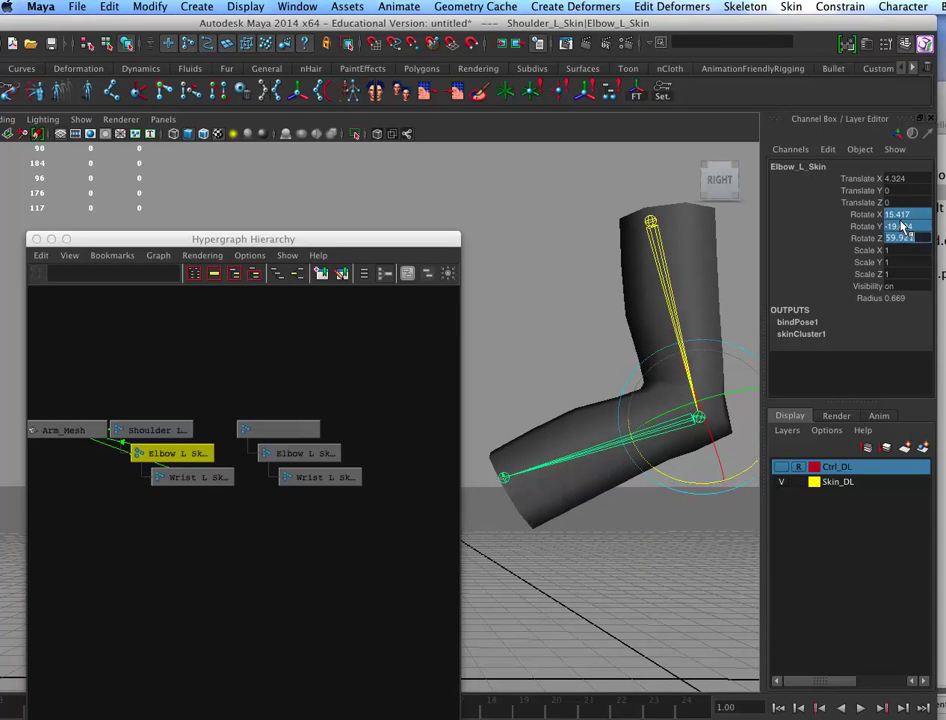
type("0")
key("Return")
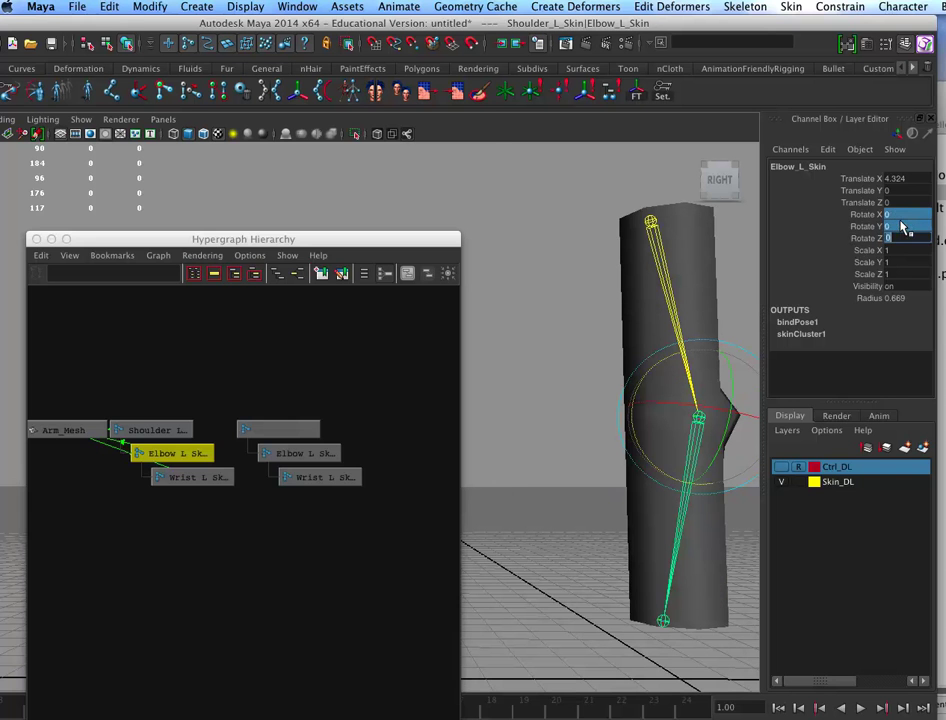
Bring the main Maya window in front of the Hypergraph and move it to reveal the toolbox
left_click(45, 197)
left_click_drag(302, 24, 385, 18)
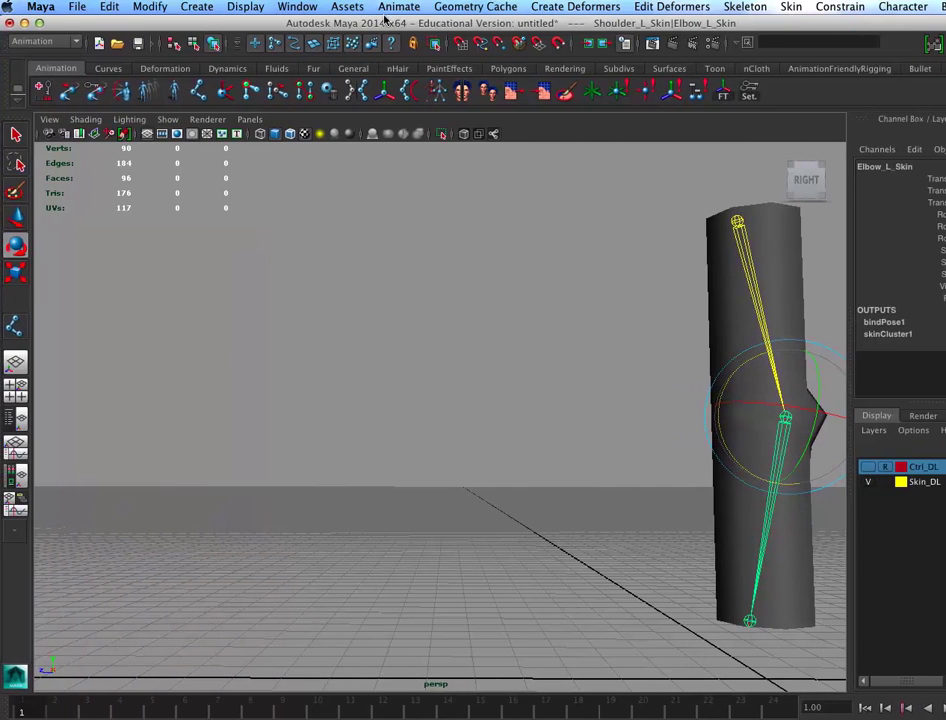
left_click(396, 7)
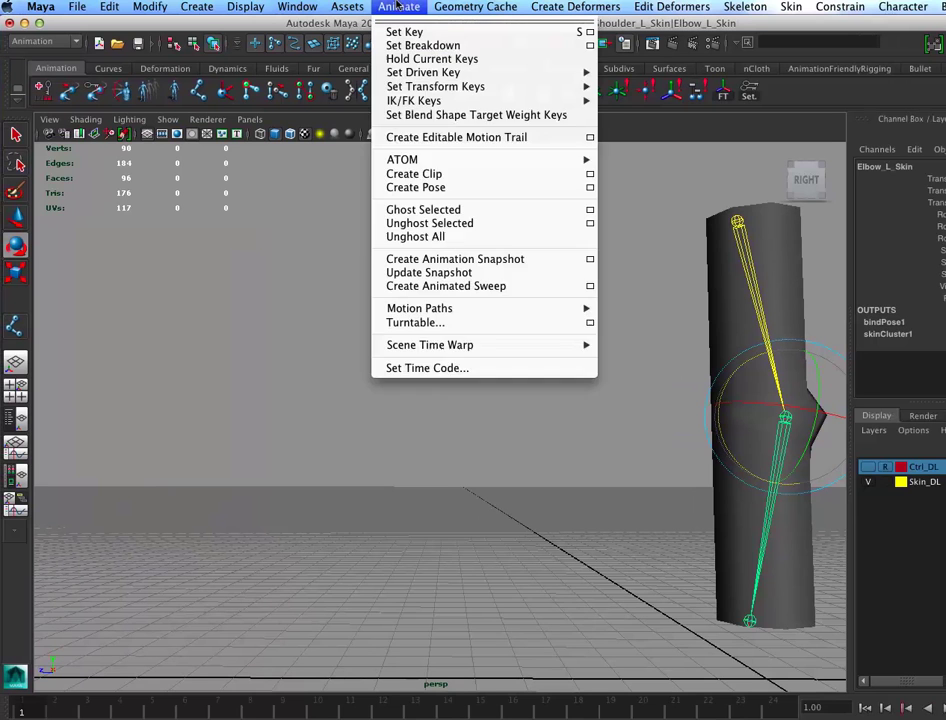
mouse_move(347, 6)
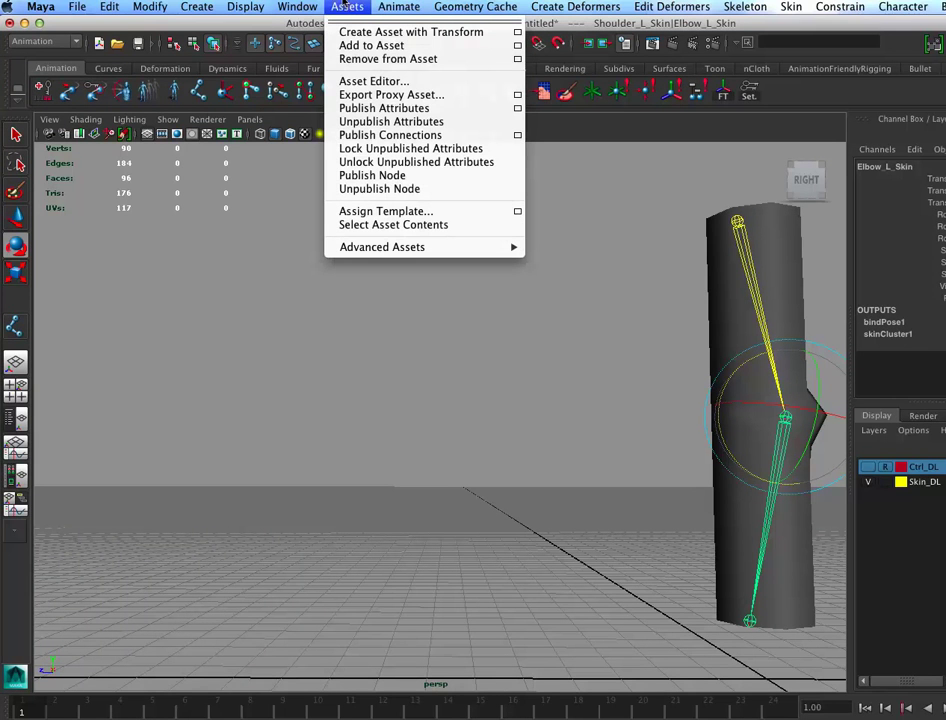
Select Arm_Mesh, activate the Paint Skin Weights Tool and open its tool settings
left_click(712, 275)
left_click(714, 296)
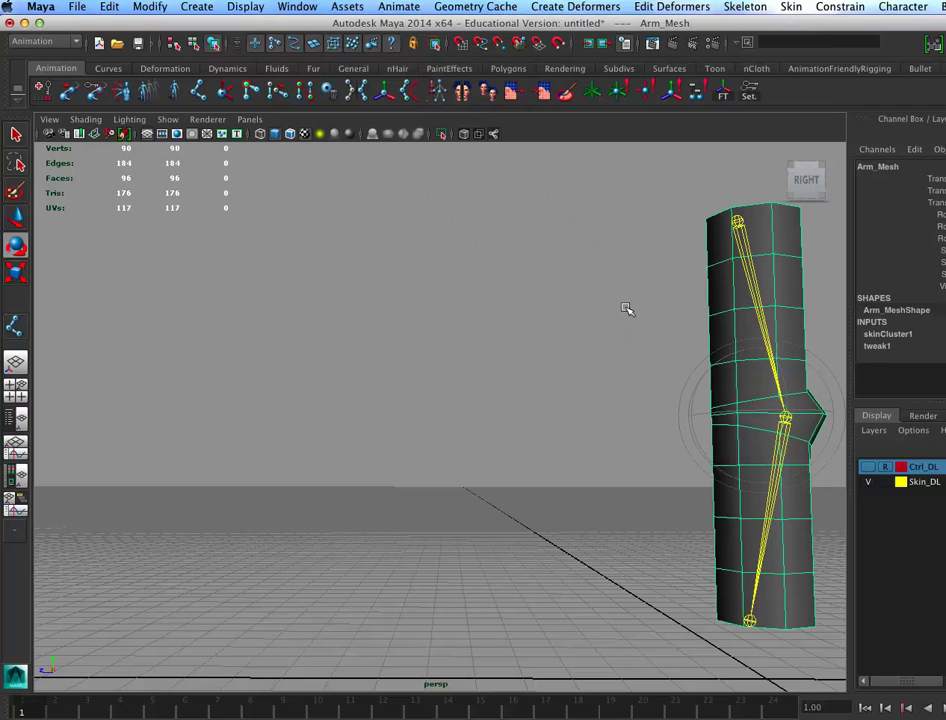
left_click(208, 119)
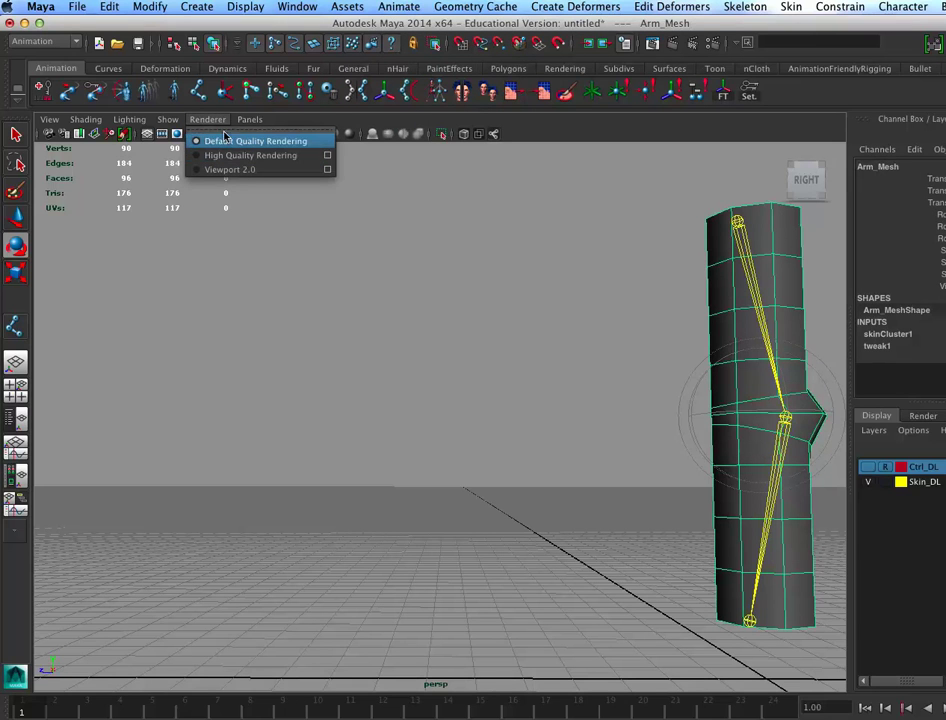
left_click(281, 139)
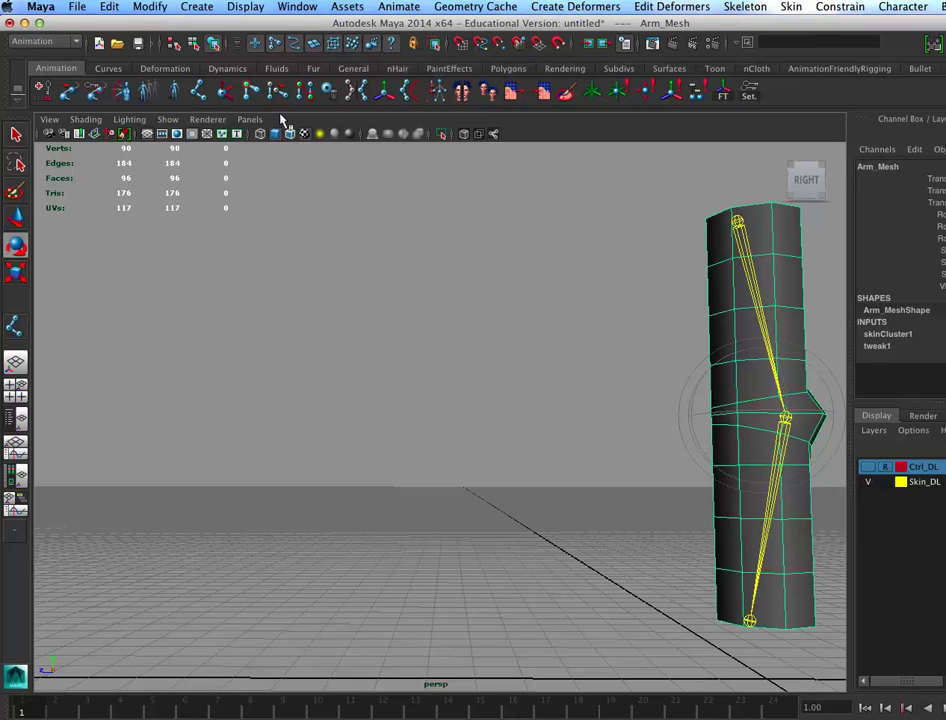
left_click(784, 7)
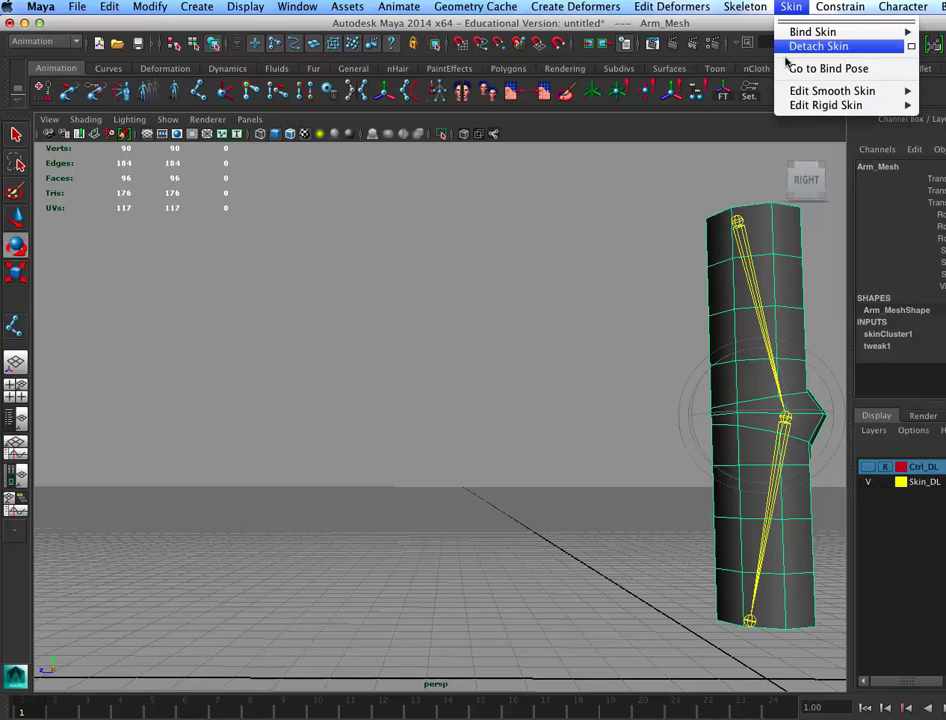
mouse_move(817, 90)
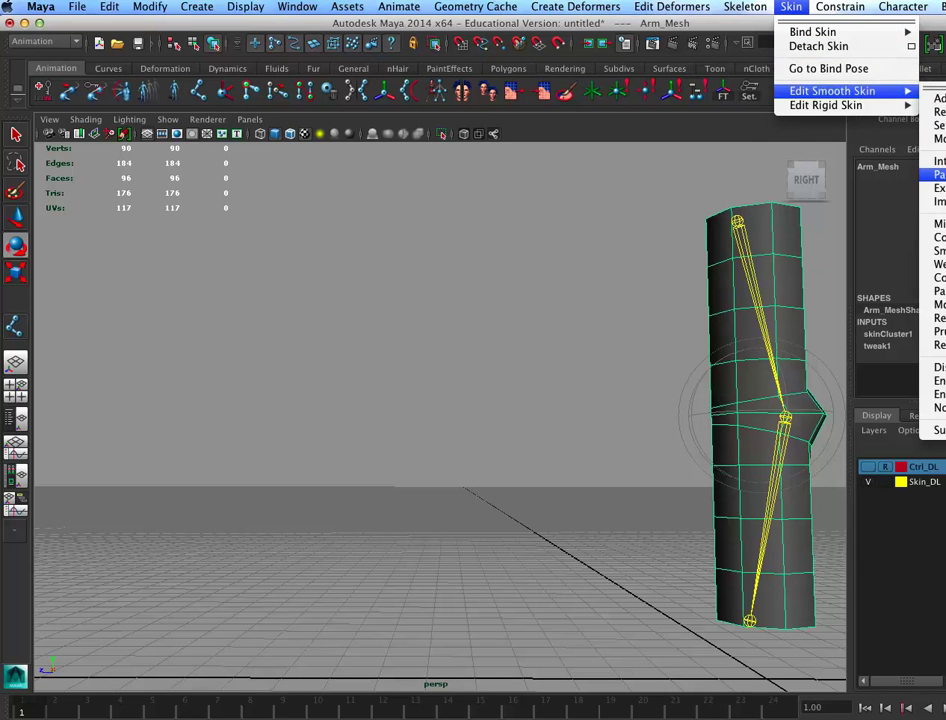
left_click(940, 174)
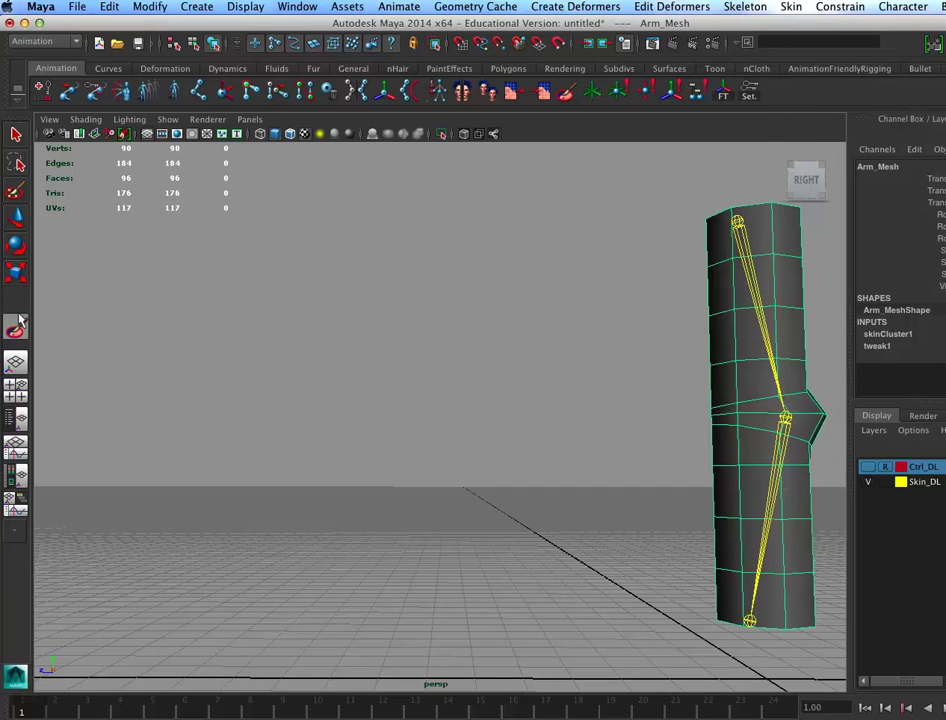
double_click(13, 327)
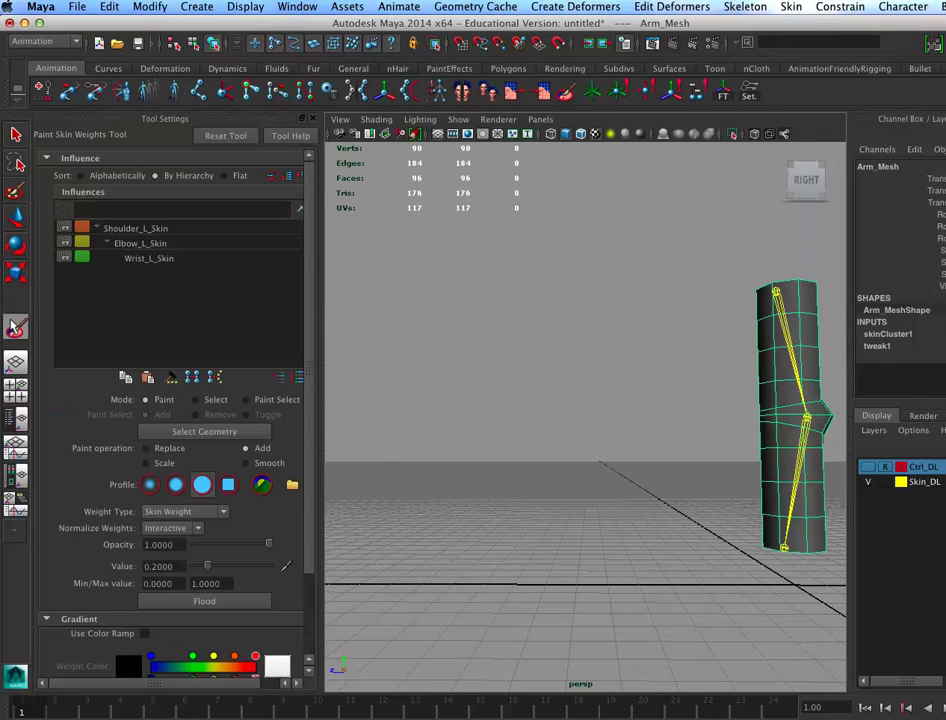
Paint added Shoulder_L_Skin weight at a value of 0.2 around the upper arm just above the elbow, covering all sides
middle_click_drag(619, 475, 418, 500, "alt")
right_click_drag(506, 487, 626, 469, "alt")
middle_click_drag(594, 443, 587, 380, "alt")
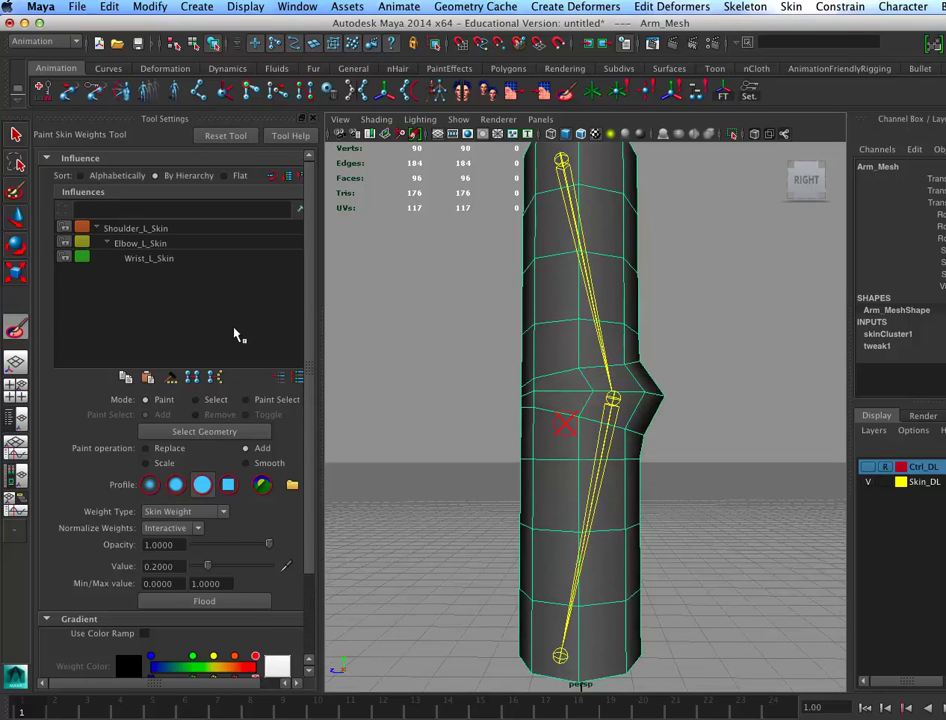
left_click(140, 228)
left_click_drag(668, 440, 735, 462, "alt")
right_click_drag(653, 450, 637, 417, "alt")
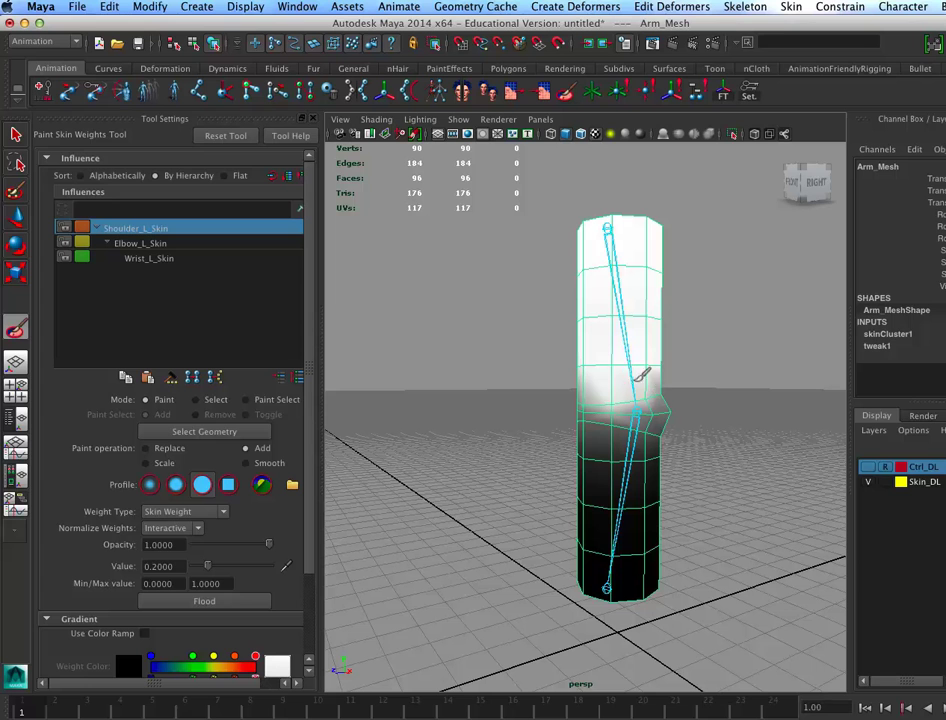
left_click(616, 401)
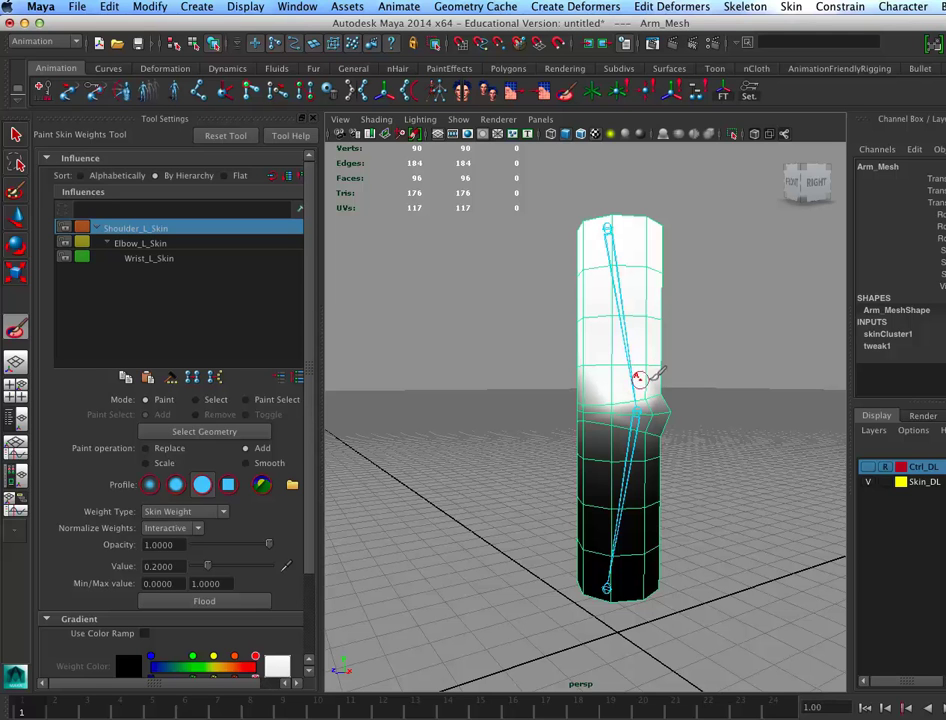
right_click_drag(628, 418, 771, 428, "alt")
mouse_move(623, 384)
left_mouse_down("alt")
mouse_move(750, 395)
mouse_move(654, 367)
left_mouse_up("alt")
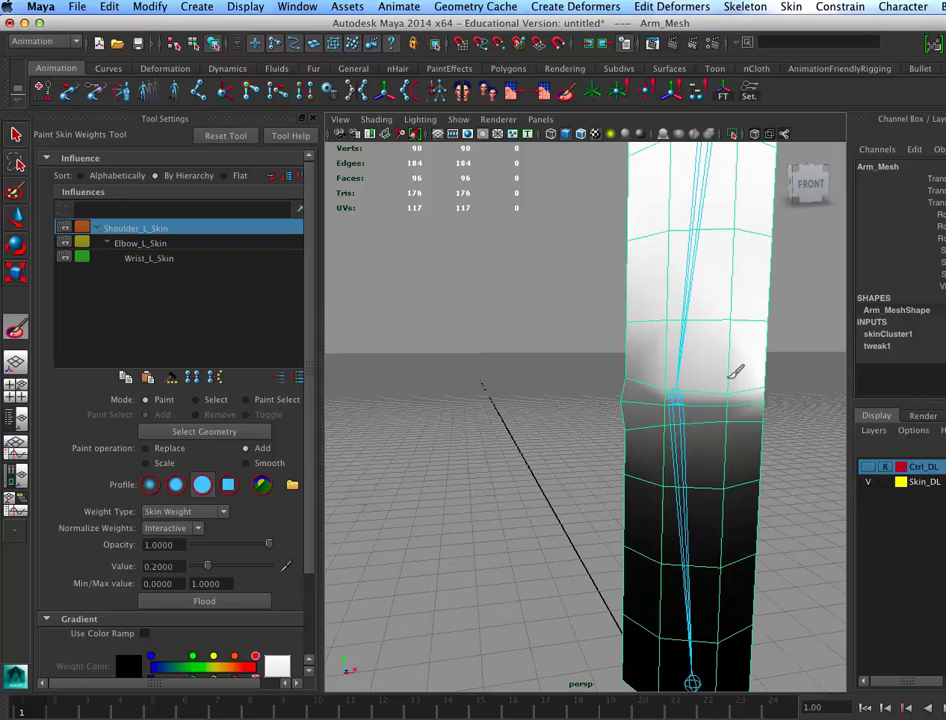
mouse_move(719, 377)
left_mouse_down()
mouse_move(644, 323)
mouse_move(622, 359)
mouse_move(659, 364)
mouse_move(645, 357)
left_mouse_up()
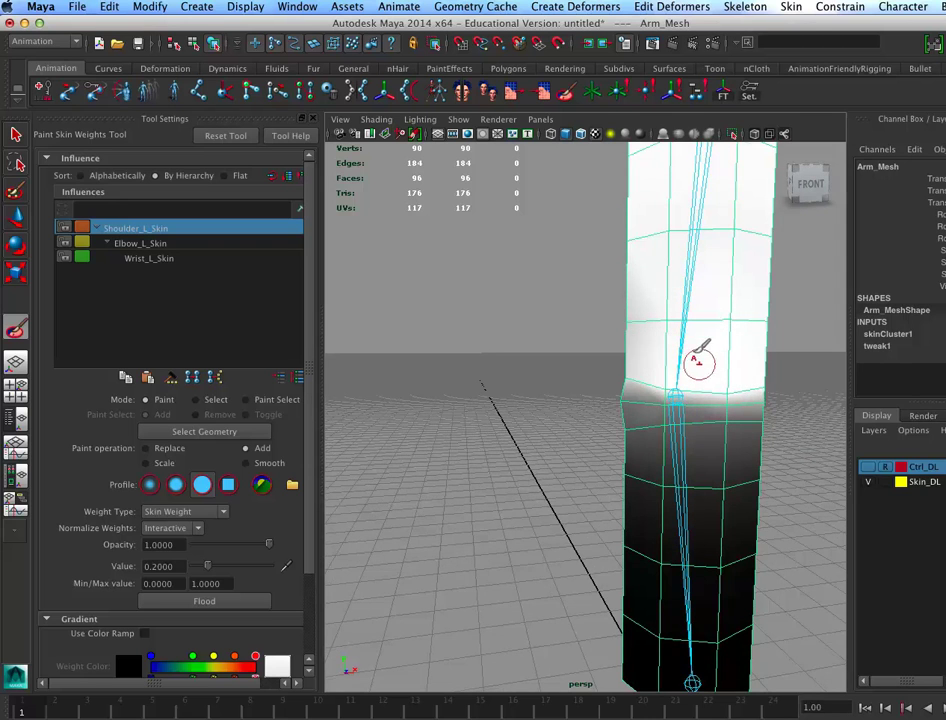
middle_click_drag(697, 363, 590, 476, "alt")
left_click_drag(590, 476, 636, 344, "alt")
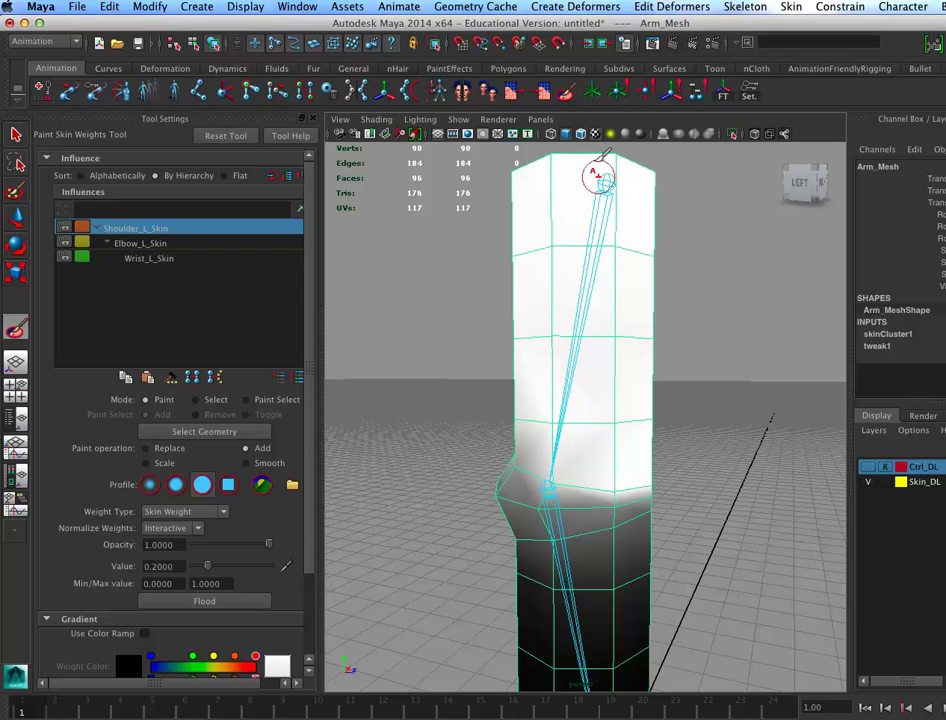
mouse_move(589, 477)
left_mouse_down("alt")
mouse_move(707, 450)
mouse_move(640, 470)
mouse_move(739, 460)
mouse_move(582, 472)
mouse_move(532, 454)
left_mouse_up("alt")
middle_click_drag(564, 458, 574, 358, "alt")
left_click_drag(638, 463, 648, 378, "alt")
left_click_drag(623, 420, 564, 380, "alt")
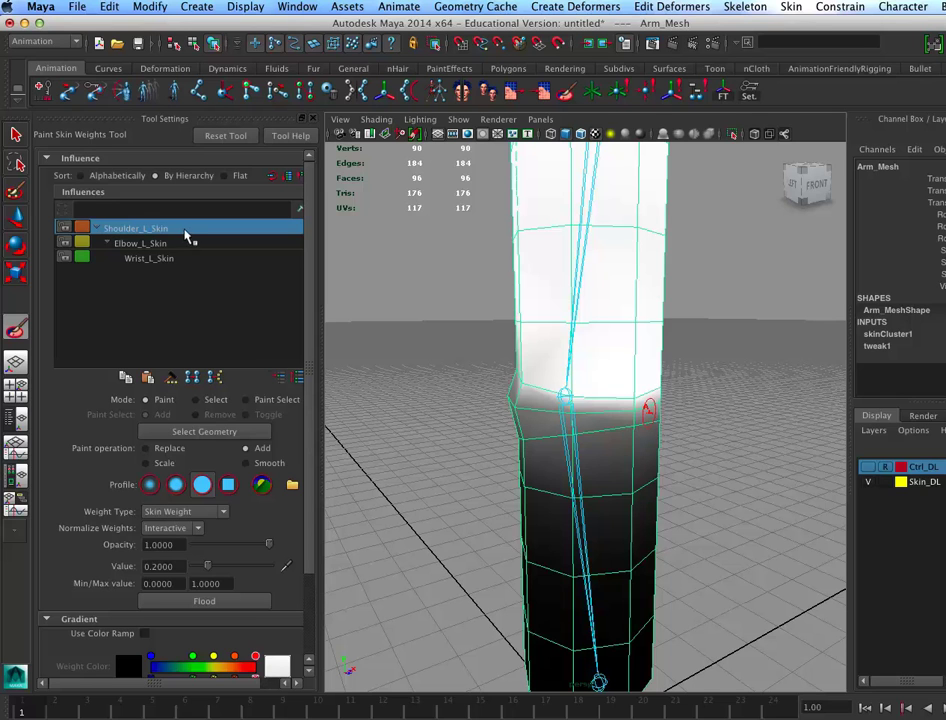
Paint added Elbow_L_Skin weight at a value of 0.2 around the arm at and just below the elbow
left_click(168, 242)
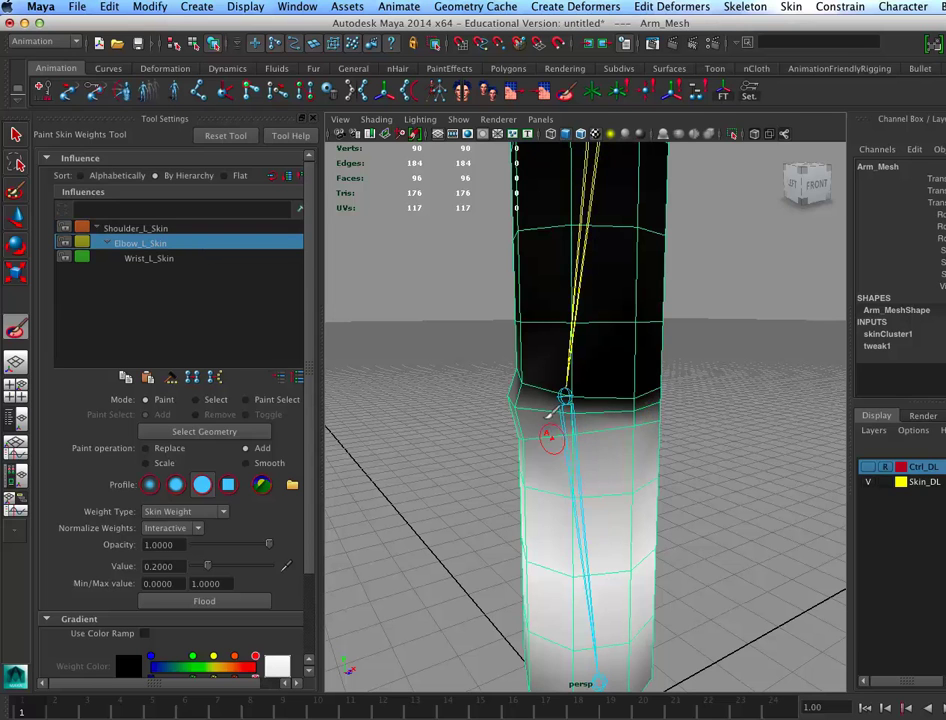
left_click_drag(548, 418, 630, 411)
mouse_move(566, 420)
left_mouse_down()
mouse_move(687, 403)
mouse_move(600, 450)
mouse_move(602, 437)
mouse_move(649, 432)
mouse_move(662, 416)
left_mouse_up()
mouse_move(712, 440)
left_mouse_down("alt")
mouse_move(617, 450)
mouse_move(629, 565)
mouse_move(608, 469)
mouse_move(574, 460)
mouse_move(590, 464)
mouse_move(621, 441)
mouse_move(617, 457)
left_mouse_up("alt")
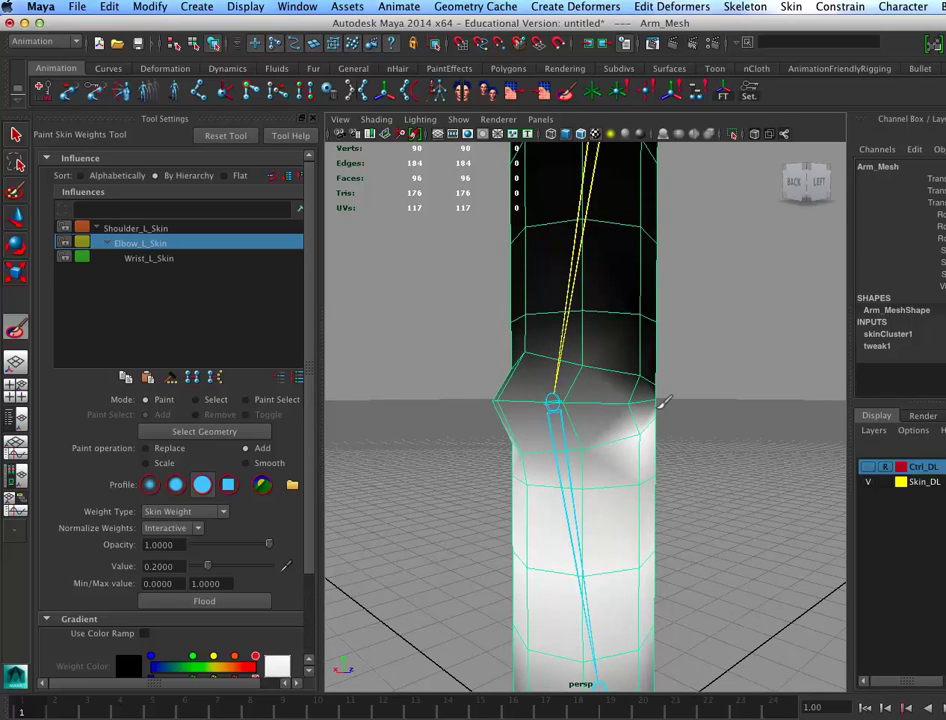
mouse_move(671, 433)
left_mouse_down("alt")
mouse_move(612, 380)
mouse_move(614, 543)
mouse_move(612, 448)
mouse_move(645, 432)
left_mouse_up("alt")
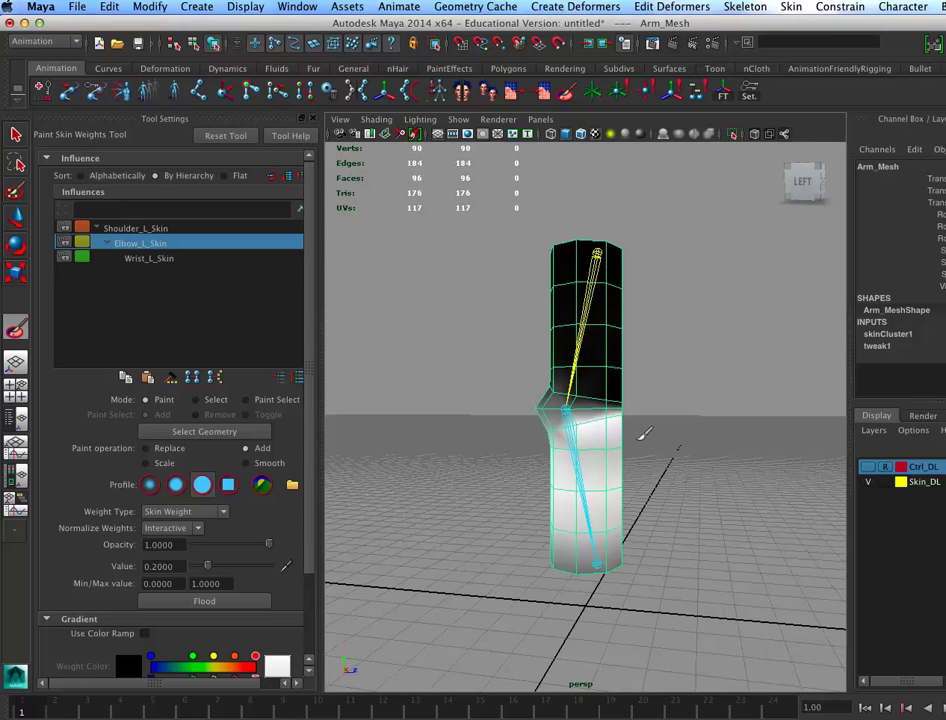
Select the Elbow_L_Skin joint and resize the Maya window to reveal the full Channel Box
key("w")
left_click(567, 444)
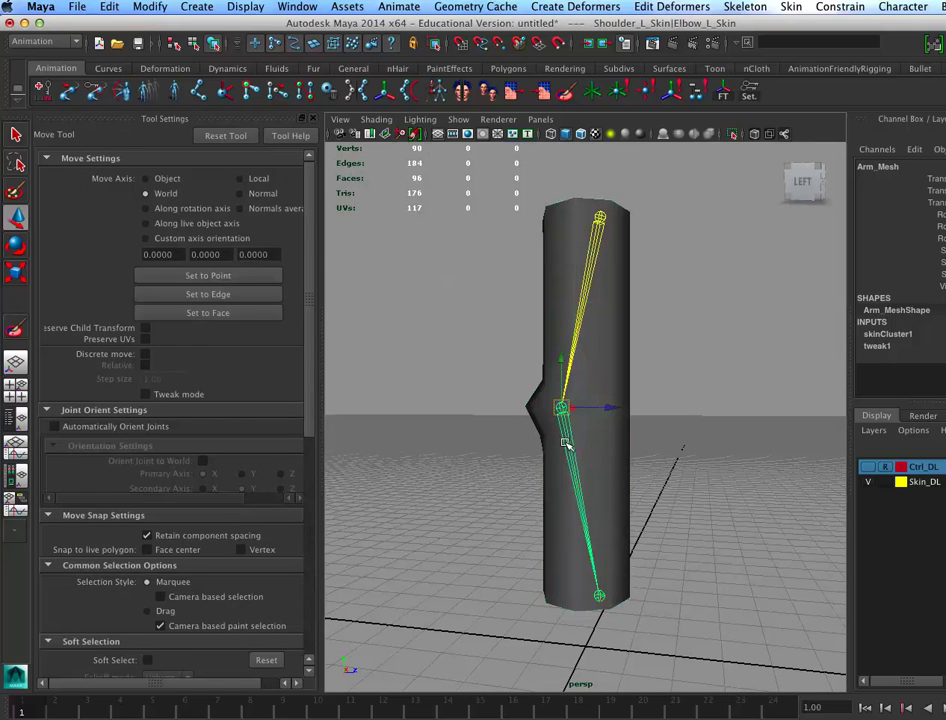
mouse_move(878, 21)
left_mouse_down()
mouse_move(838, 25)
mouse_move(873, 20)
left_mouse_up()
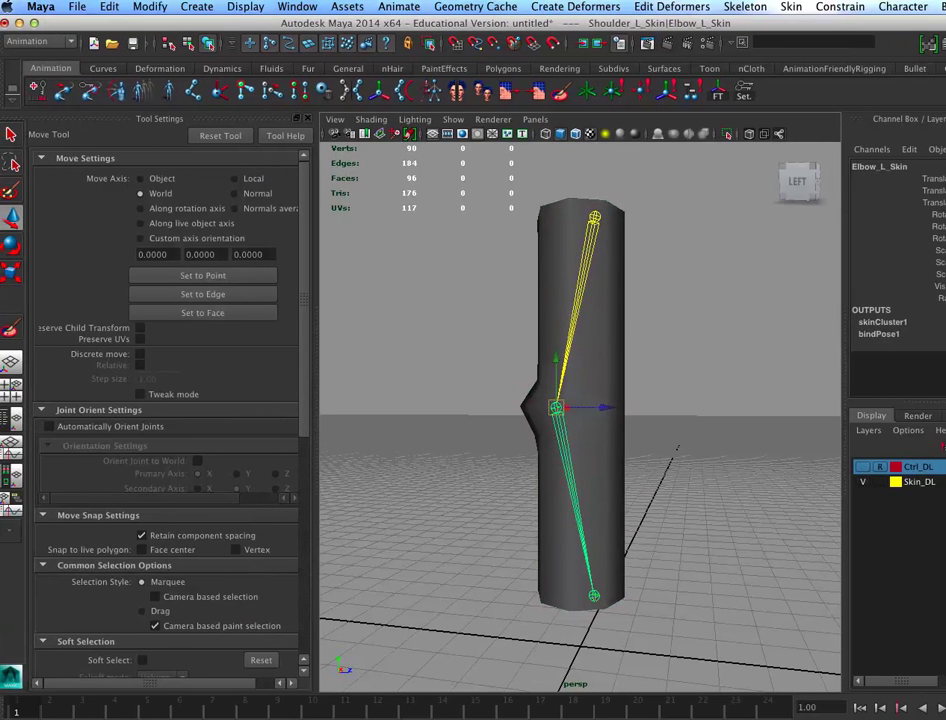
left_click_drag(945, 275, 925, 274)
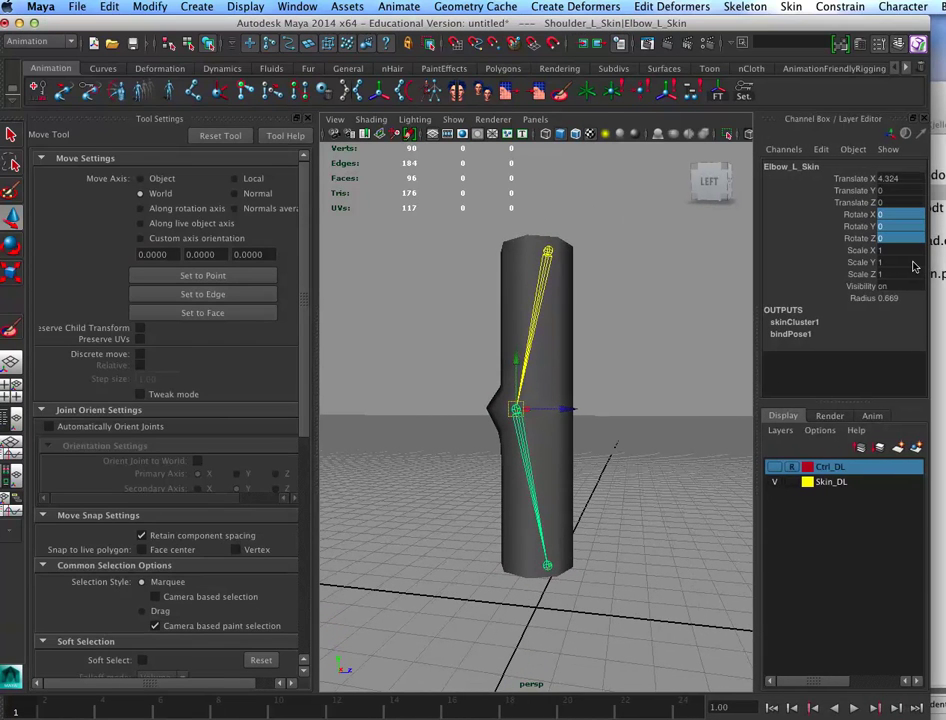
Key the Rotate X, Y and Z channels of Elbow_L_Skin at frame 1
left_click(847, 227)
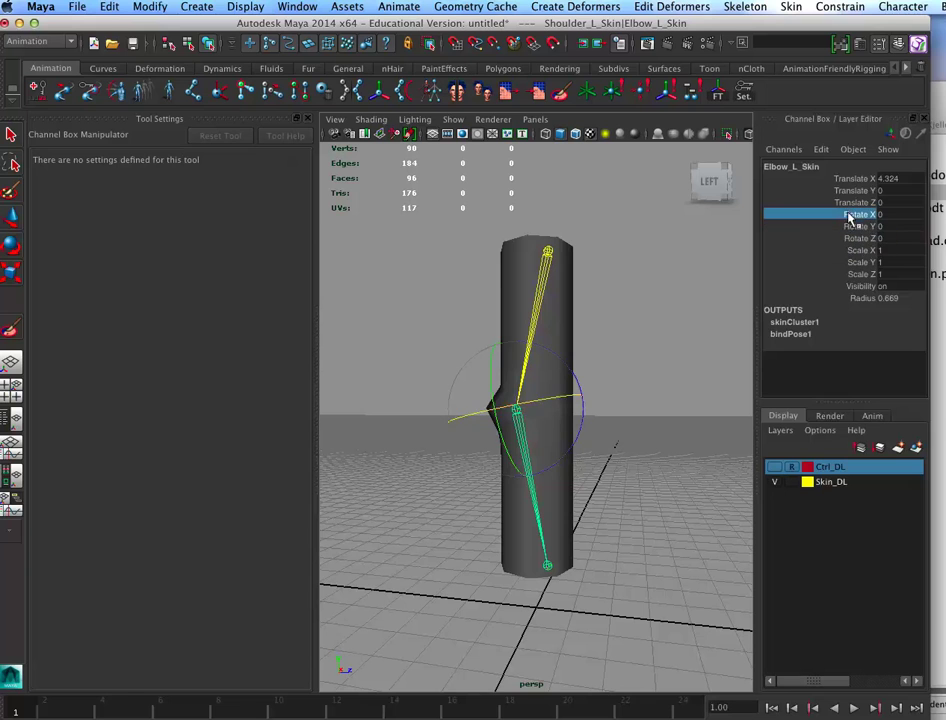
left_click_drag(852, 214, 852, 236)
right_click(852, 233)
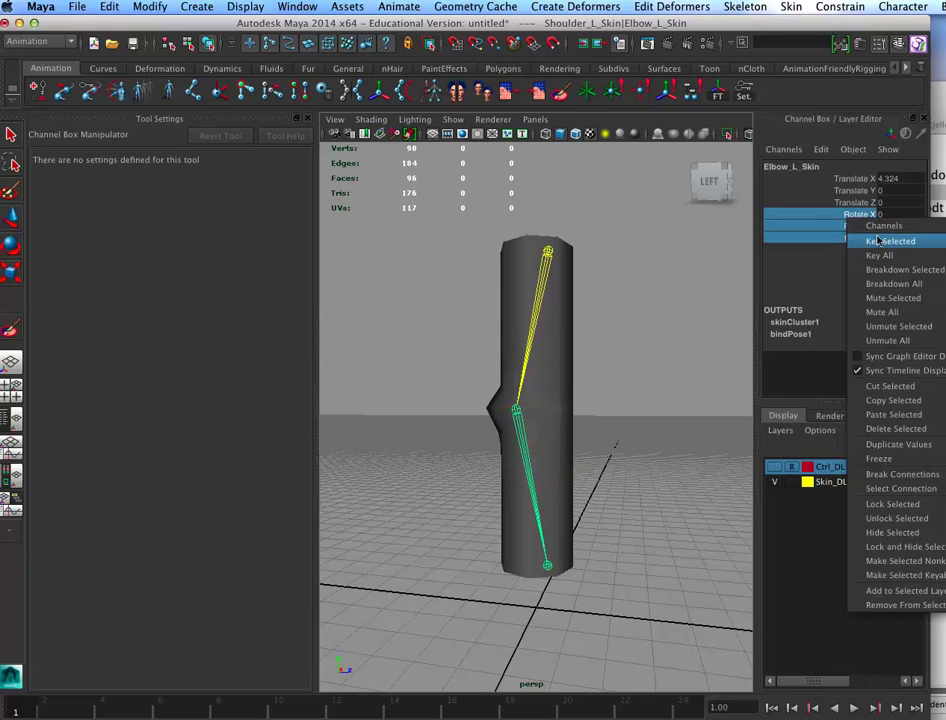
left_click(866, 302)
Rotate Elbow_L_Skin to 55 in Z at frame 11 and scrub back to frame 1 to test the bend
left_click(307, 706)
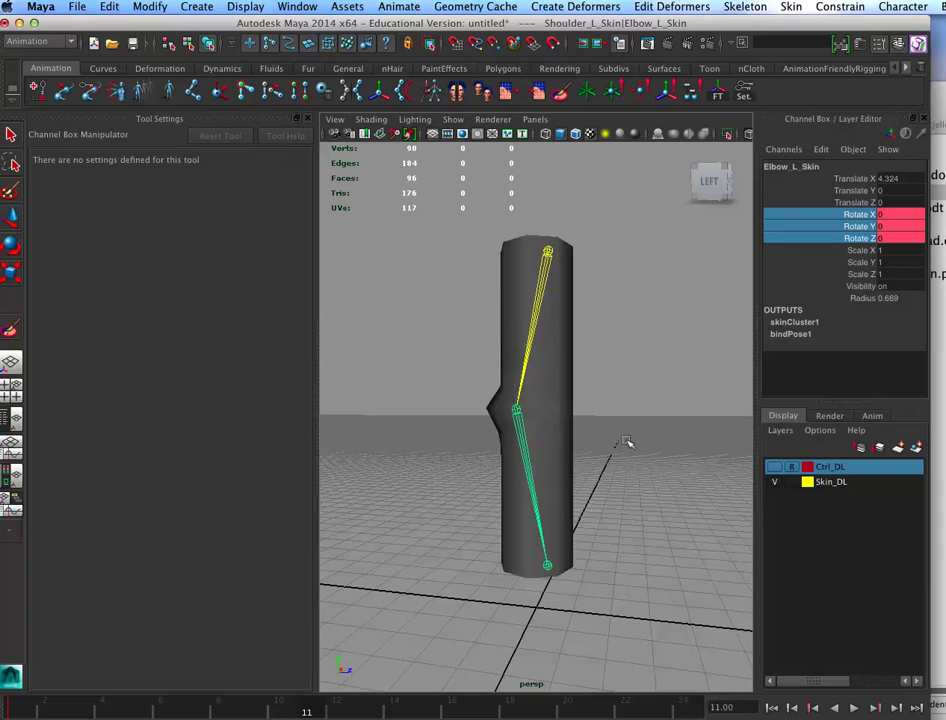
key("w")
key("e")
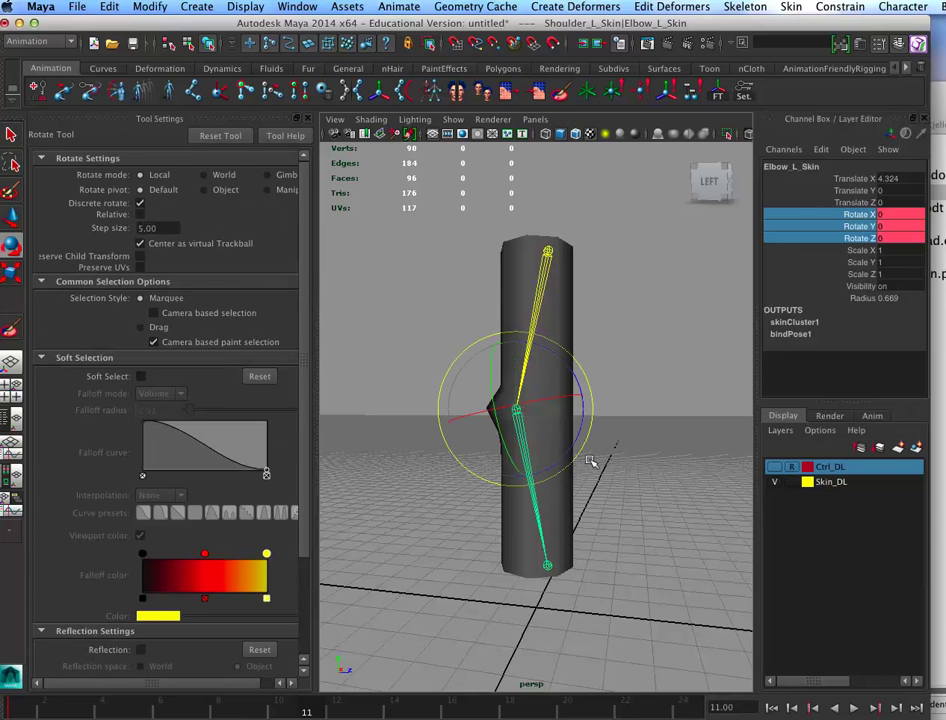
left_click_drag(571, 414, 563, 355)
left_click_drag(297, 706, 15, 706)
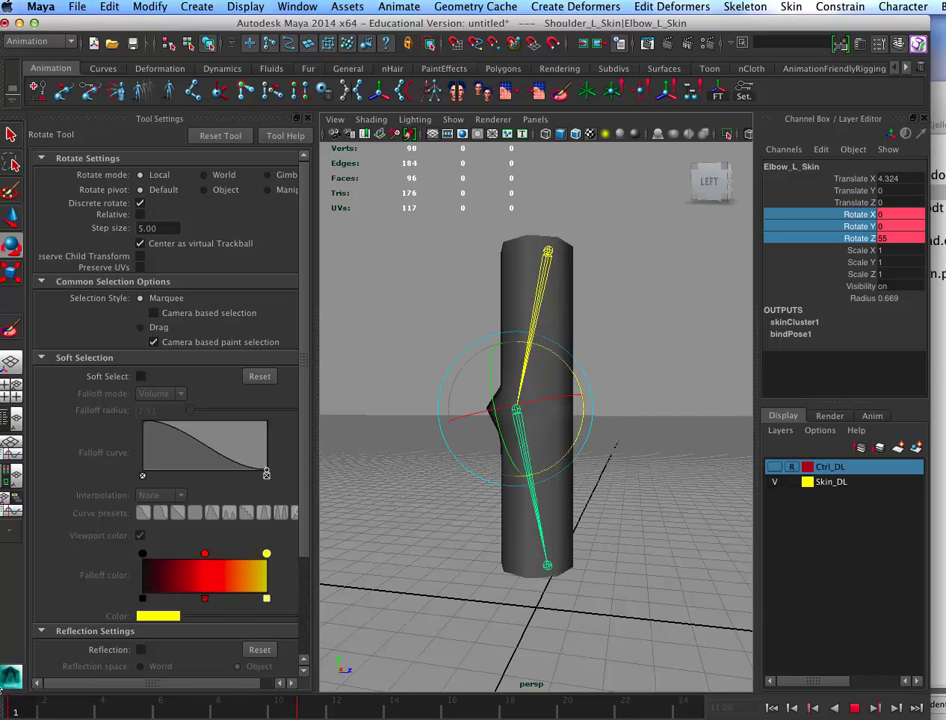
Break the connections on Elbow_L_Skin's Rotate X, Y and Z channels and clear the selection
right_click(847, 216)
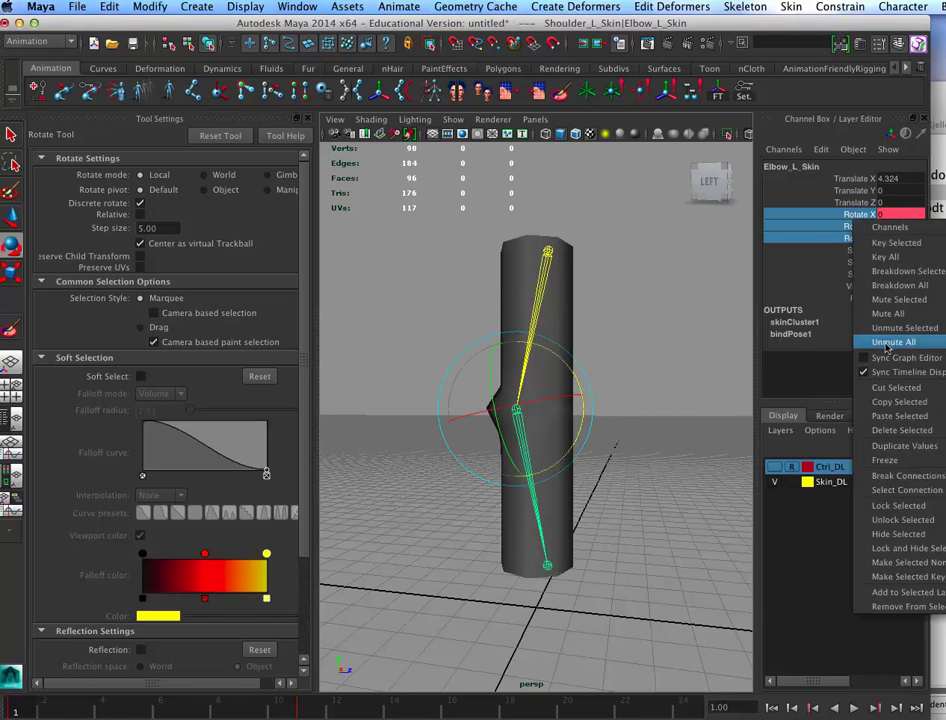
left_click(891, 476)
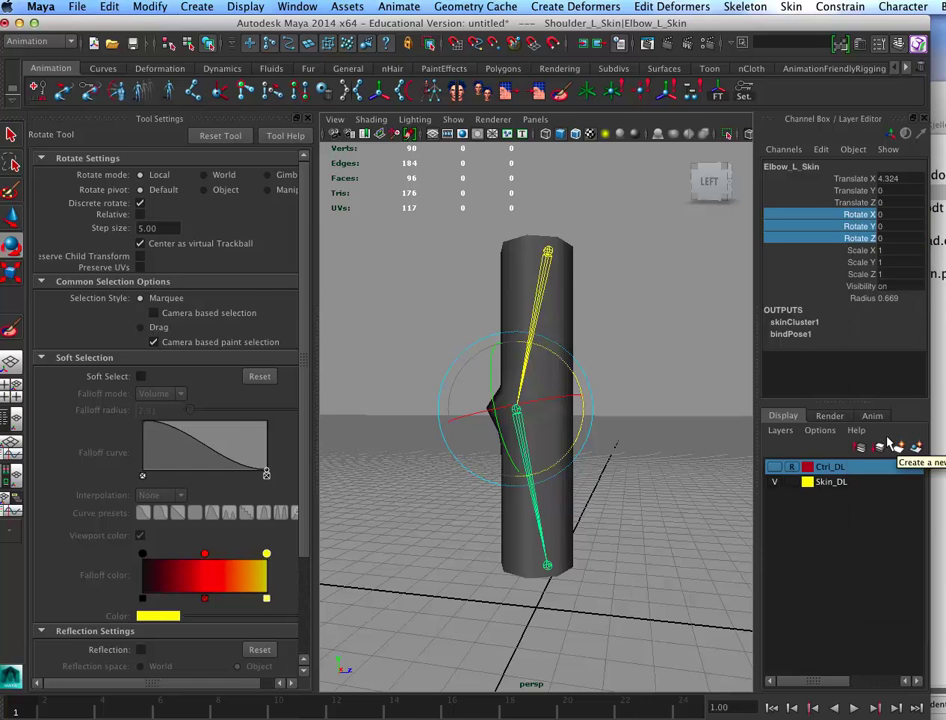
left_click(628, 442)
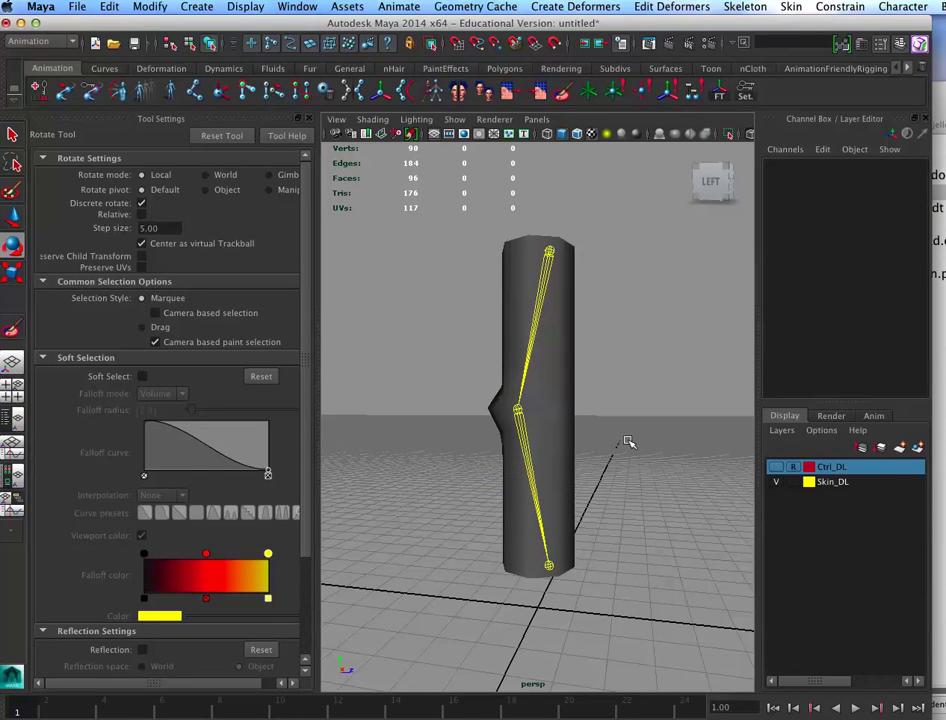
Hide the Skin_DL layer and make the Ctrl_DL layer visible
left_click_drag(602, 483, 566, 499, "alt")
left_click(775, 482)
left_click(775, 466)
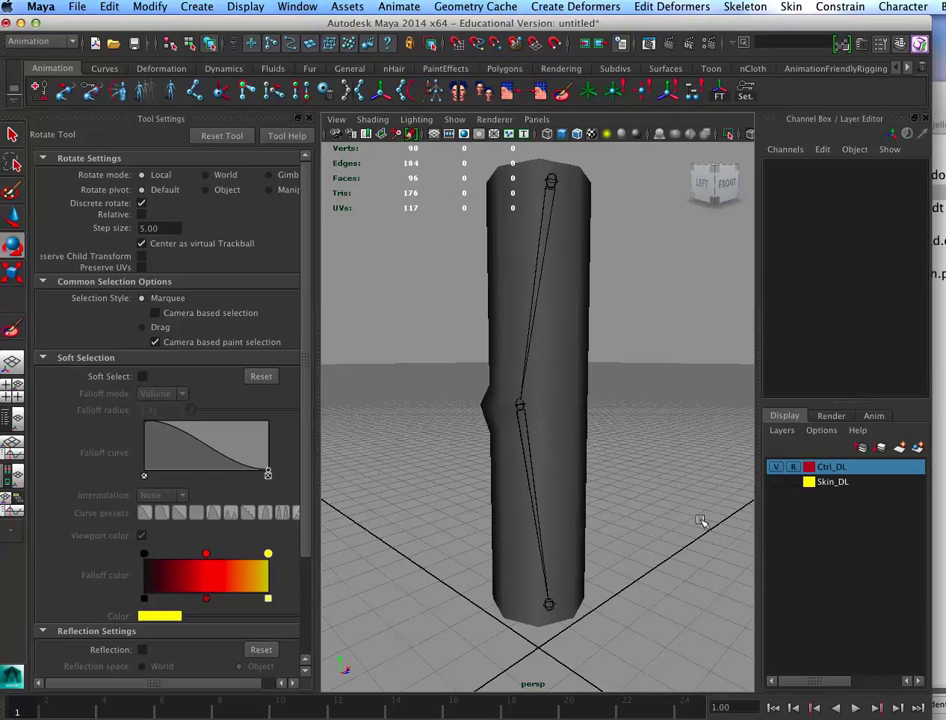
Switch to wireframe display, put Arm_Mesh on a new hidden display layer and name the layer Mesh_DL
key("4")
left_click(541, 393)
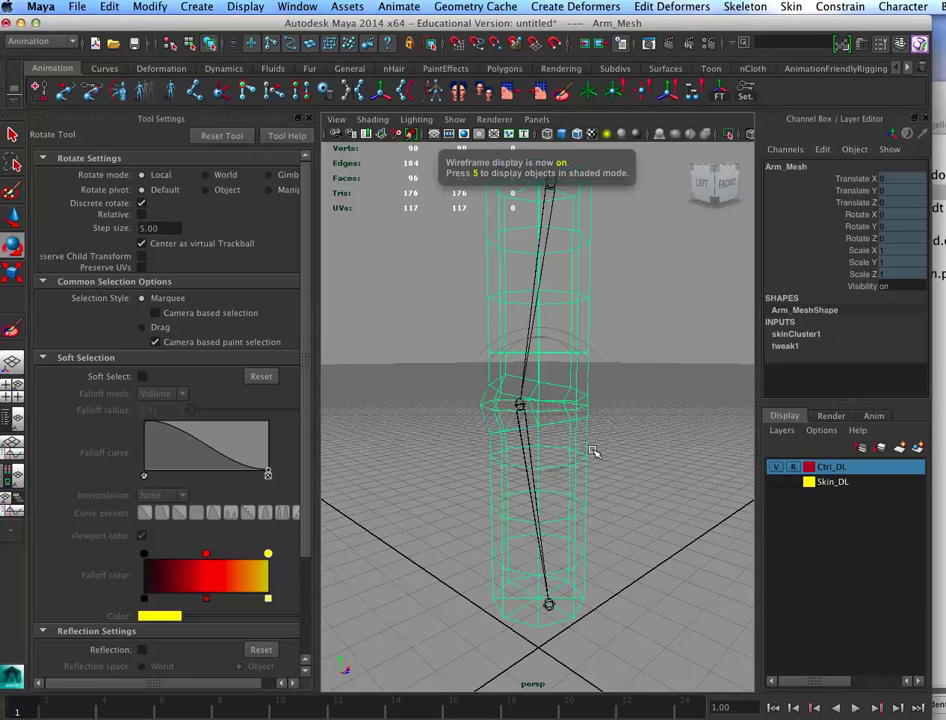
left_click(916, 446)
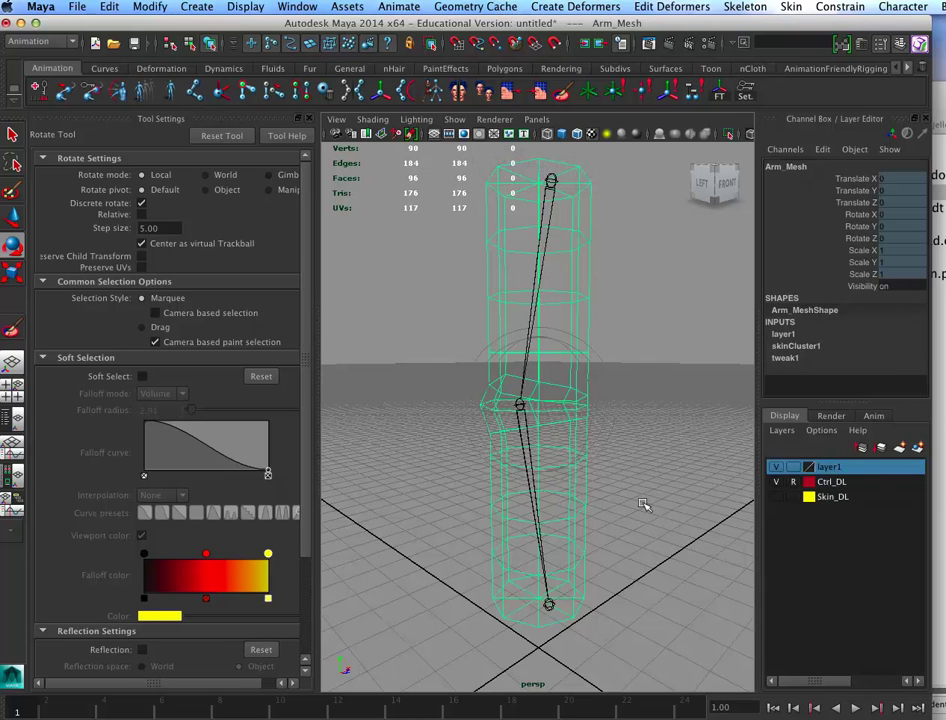
right_click(830, 467)
left_click(862, 493)
left_click(778, 466)
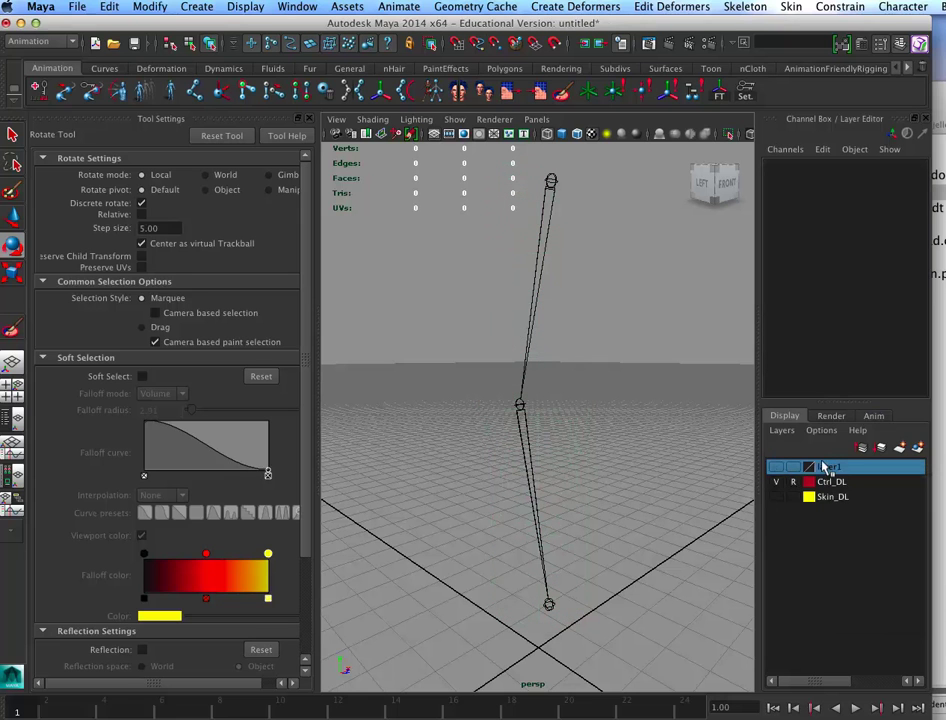
double_click(826, 465)
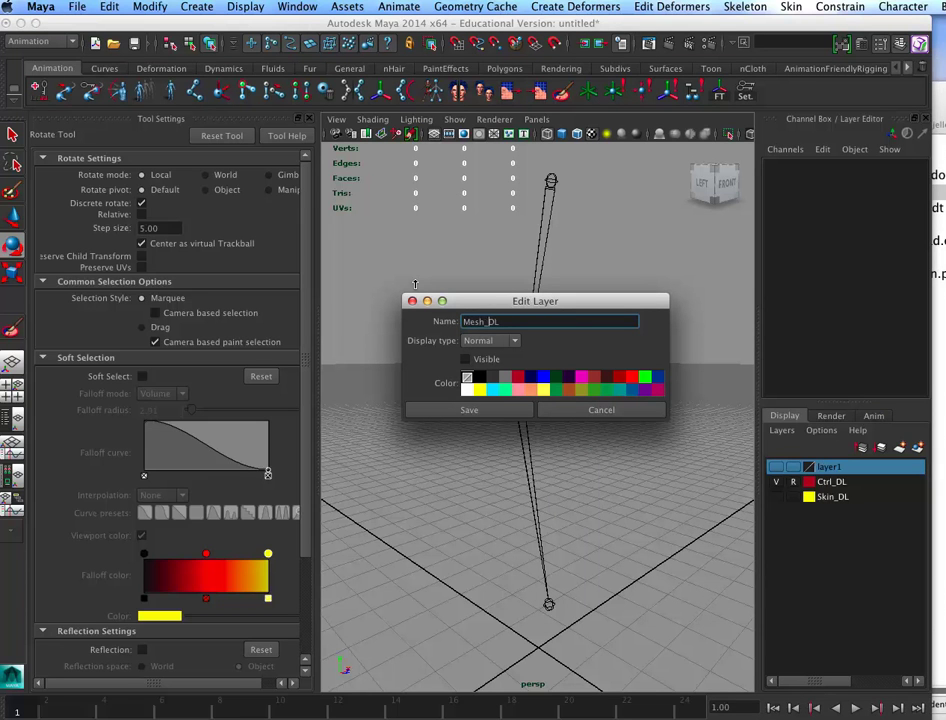
left_click(469, 408)
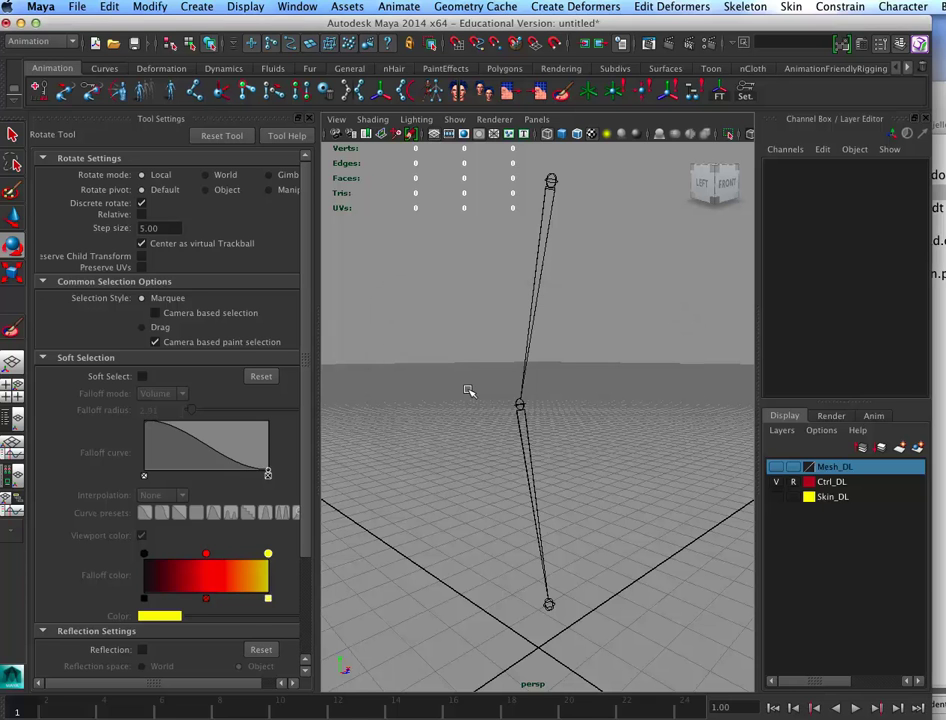
Set the Ctrl_DL layer from reference back to normal display and close the Tool Settings
left_click(791, 481)
left_click_drag(672, 515, 597, 437, "alt")
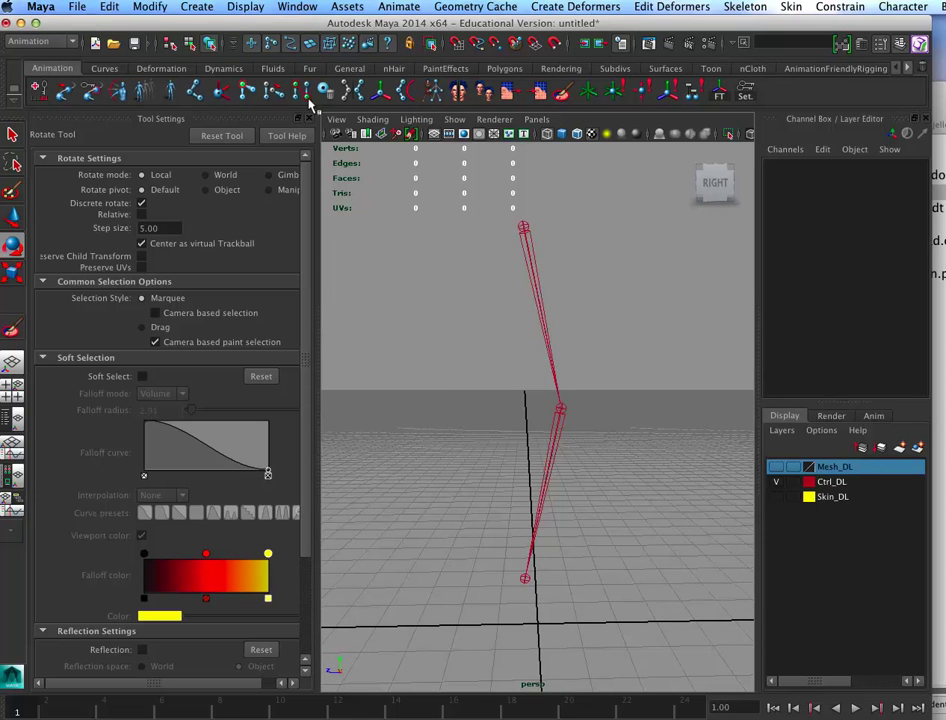
left_click(307, 118)
Create a NURBS circle at the origin
left_click(156, 9)
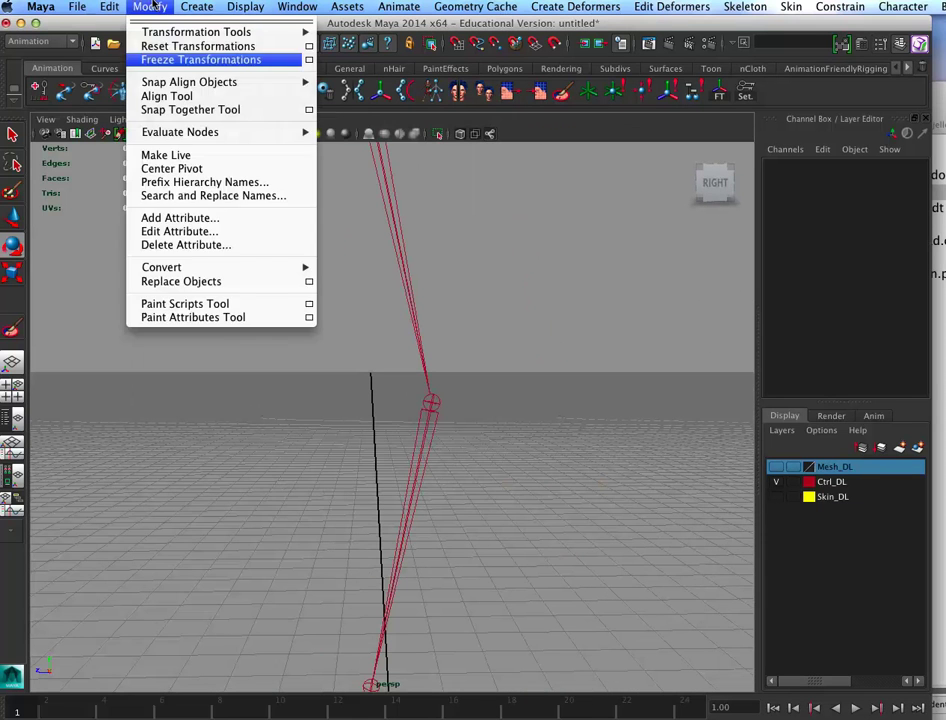
mouse_move(193, 7)
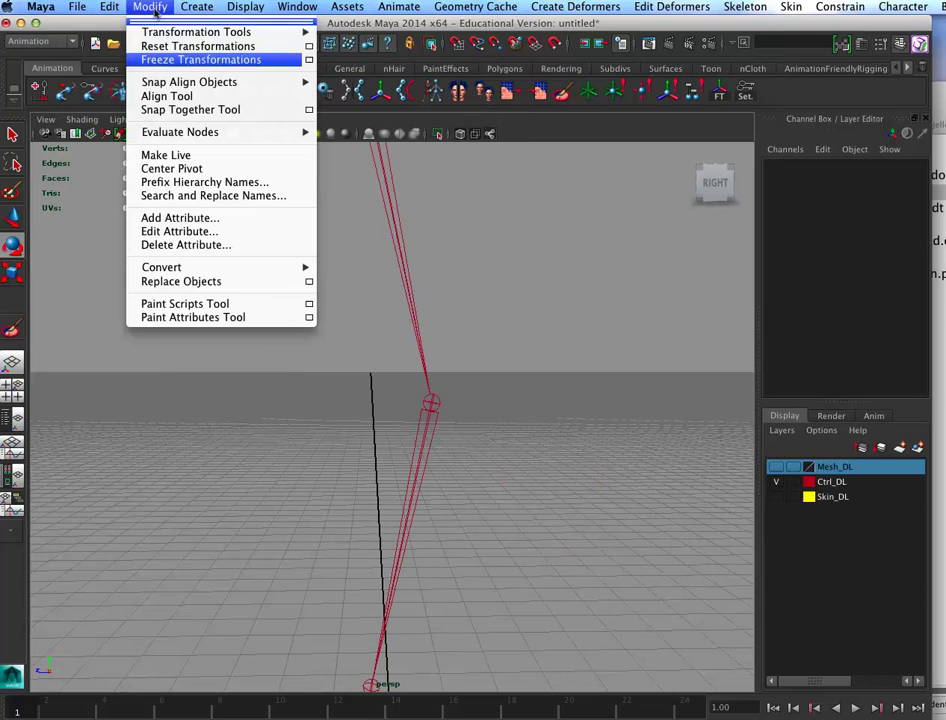
mouse_move(205, 31)
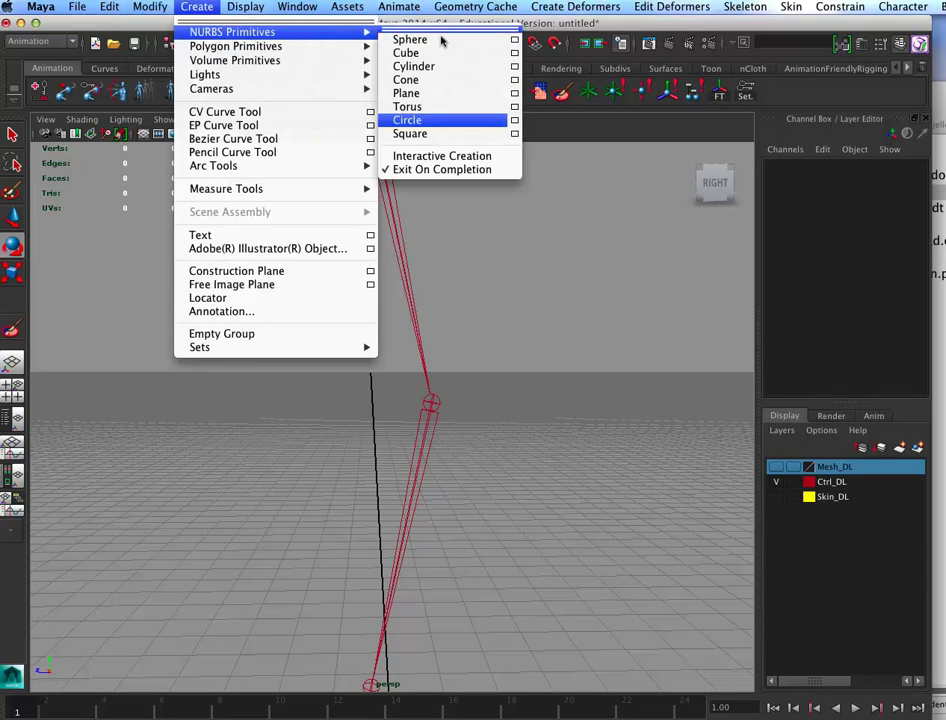
left_click(430, 121)
left_click_drag(418, 470, 467, 541, "alt")
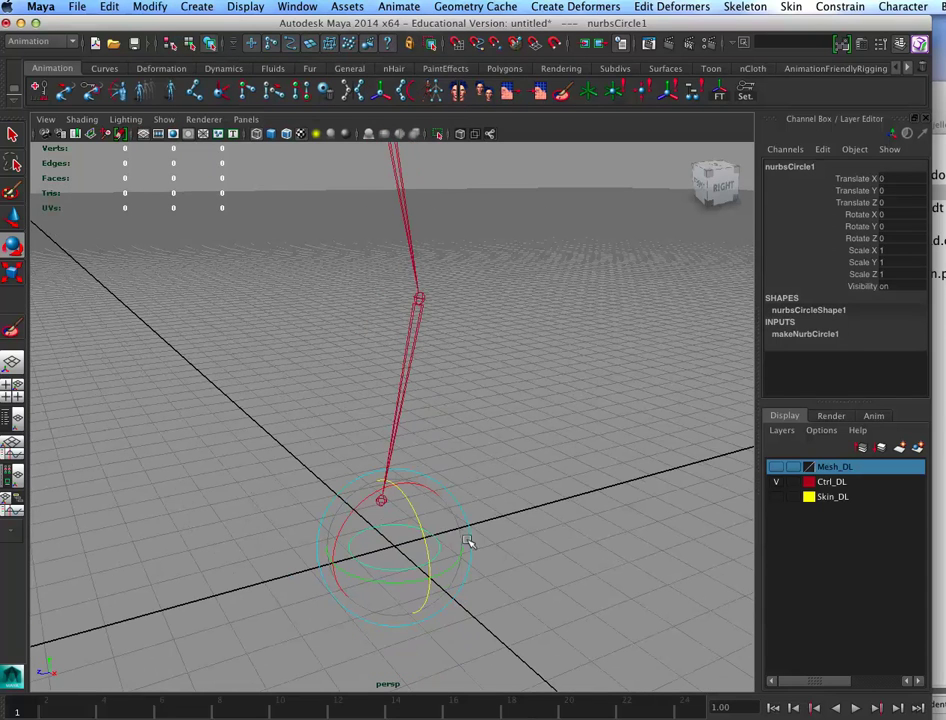
Set the NURBS circle's sections to 16 and its radius to 2.2
left_click(829, 336)
left_click(910, 309)
double_click(912, 310)
scroll(910, 366, "down", 2)
left_click(850, 343)
middle_click_drag(600, 446, 608, 562)
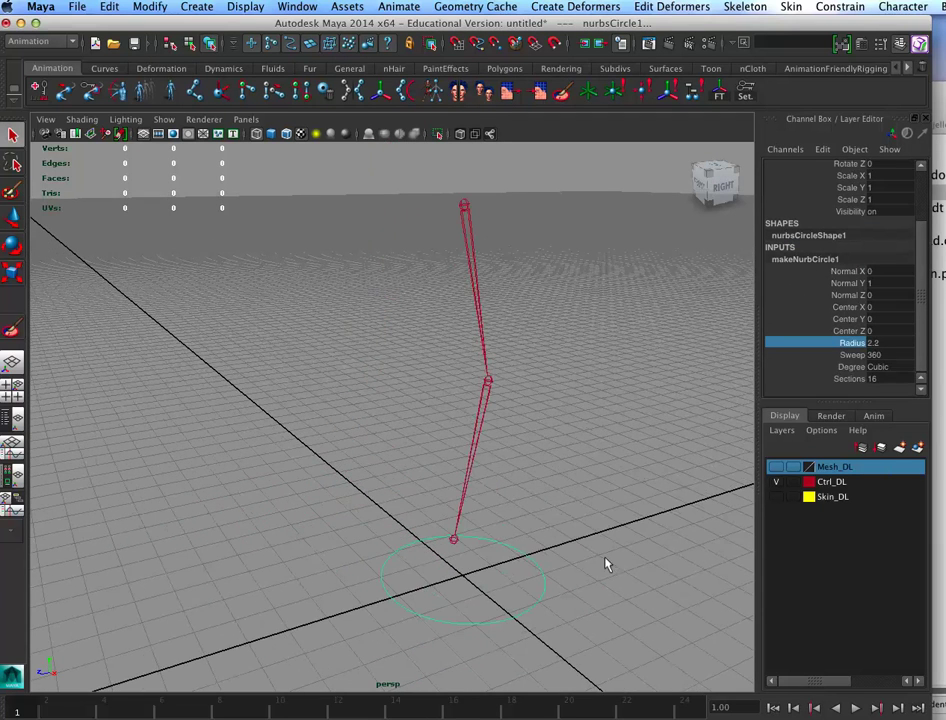
Move the circle up and snap it to the shoulder joint at the top of the control chain
key("w")
left_click_drag(481, 155, 481, 145)
middle_click_drag(507, 321, 530, 393, "alt")
right_click_drag(574, 393, 602, 363, "alt")
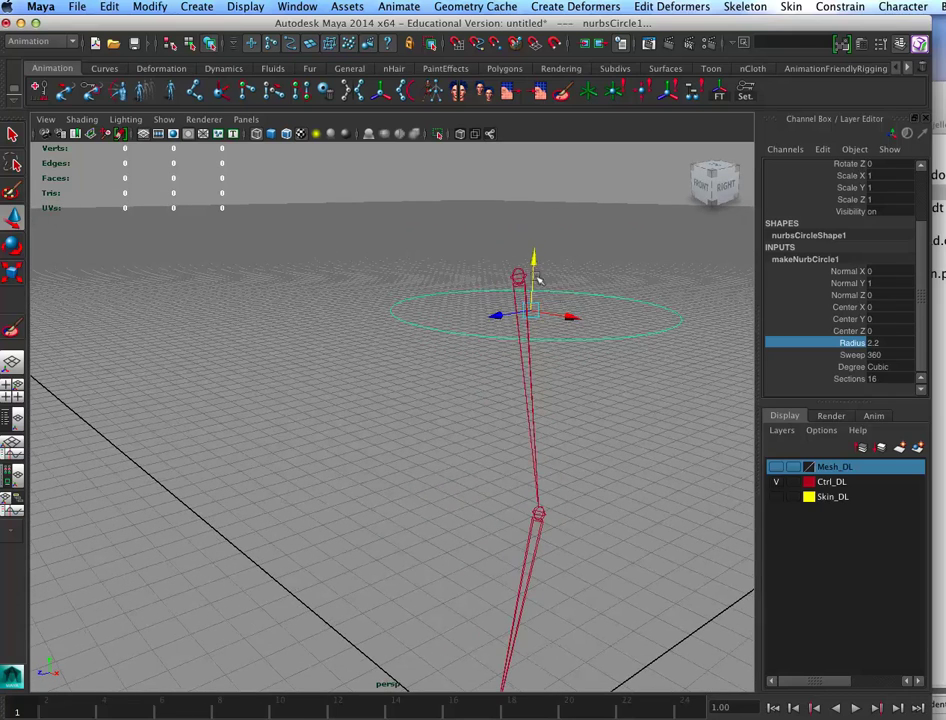
left_click_drag(532, 300, 519, 277)
key("v")
key("v")
left_click_drag(579, 325, 560, 315, "alt")
scroll(918, 236, "up", 3)
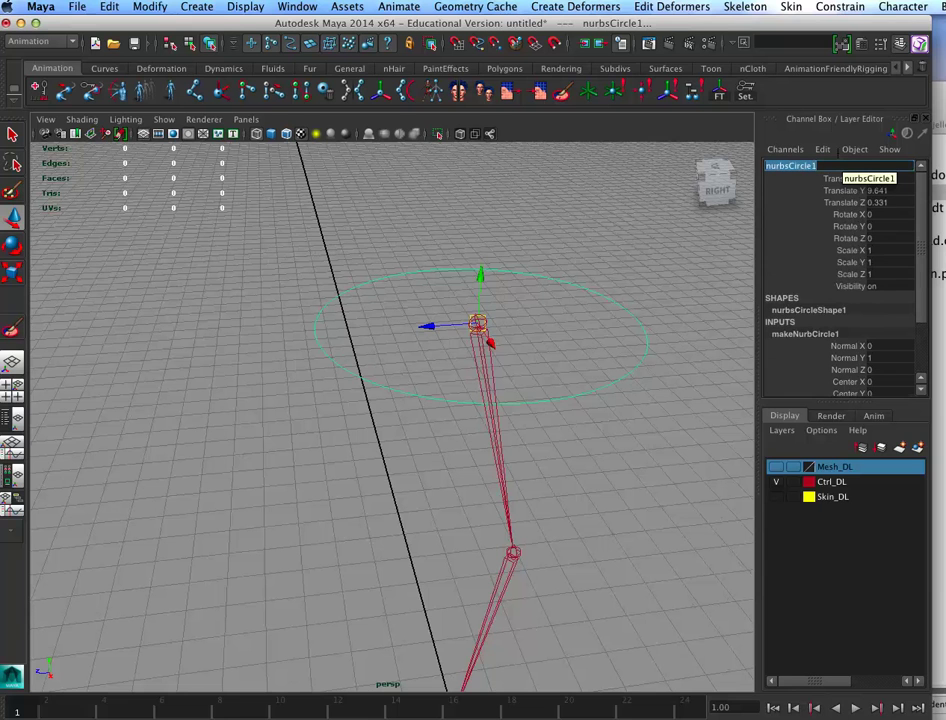
Rename the circle at the shoulder joint Shoulder_L_Anim
type("Shou")
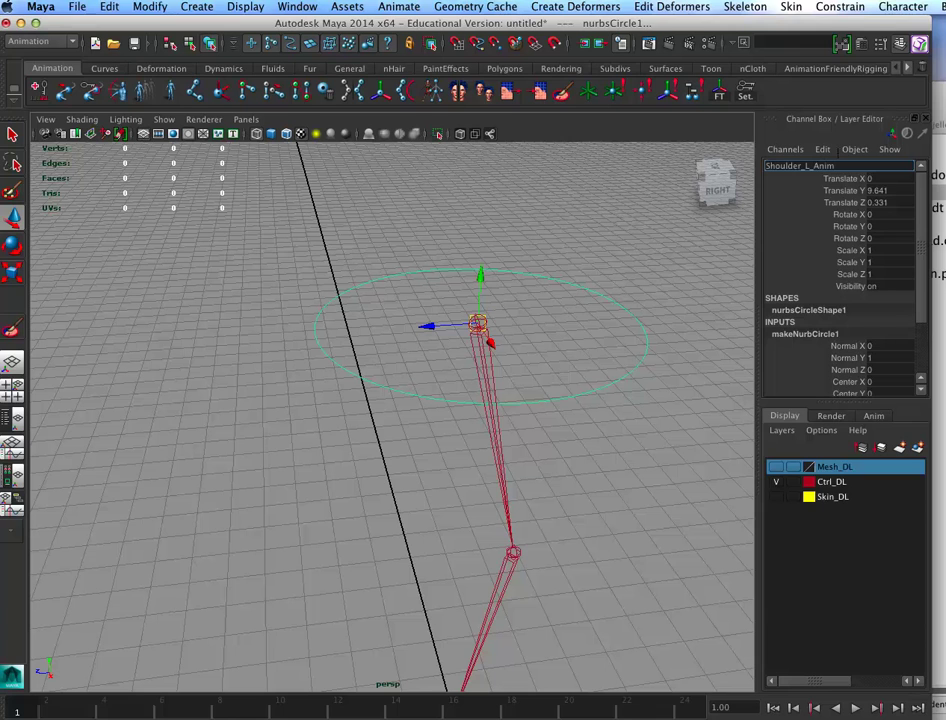
type("lder_L_Anim")
key("Return")
Delete the shoulder control's construction history and freeze its transformations
left_click_drag(543, 467, 519, 458, "alt")
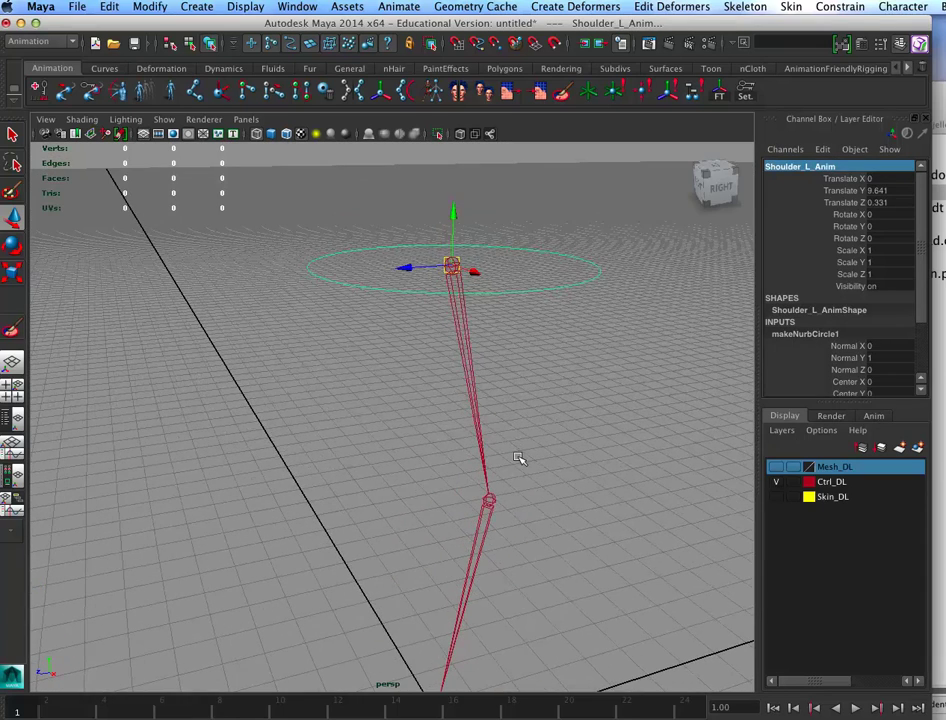
left_click(108, 7)
mouse_move(153, 180)
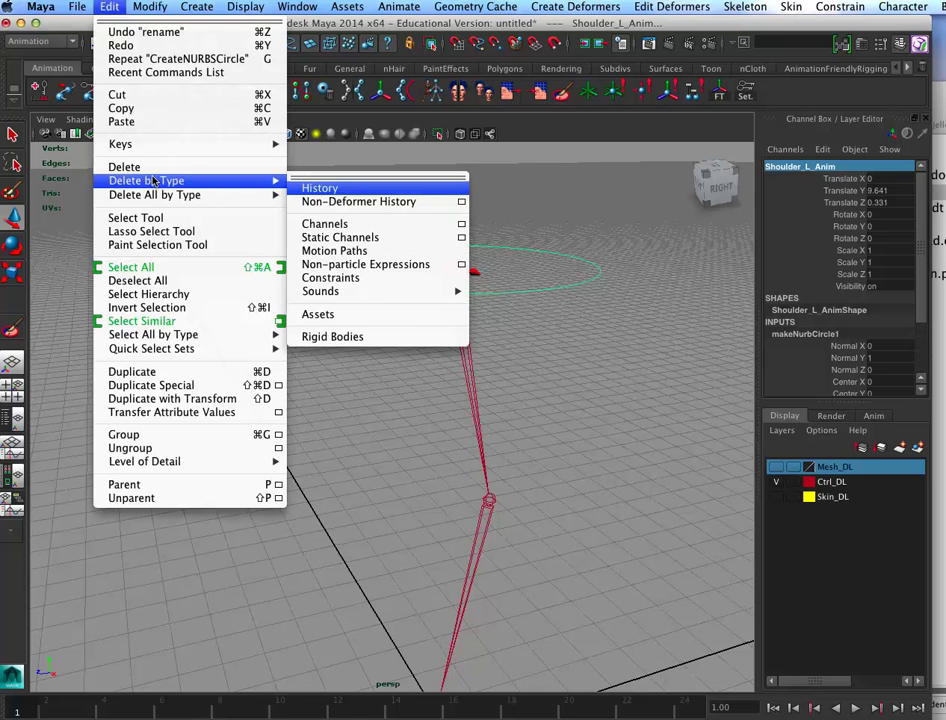
left_click(321, 188)
left_click(149, 7)
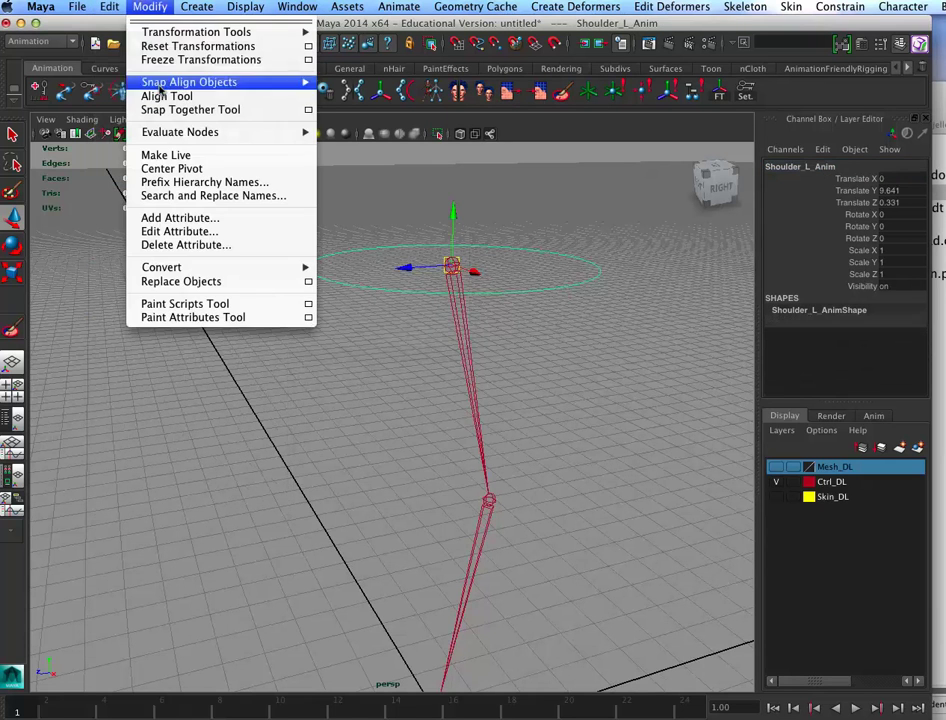
left_click(171, 60)
Duplicate the shoulder control circle and snap the copy to the wrist joint at the end of the control chain
mouse_move(545, 505)
left_mouse_down("alt")
mouse_move(549, 545)
mouse_move(555, 507)
left_mouse_up("alt")
key("ctrl+d")
left_click_drag(438, 262, 435, 518)
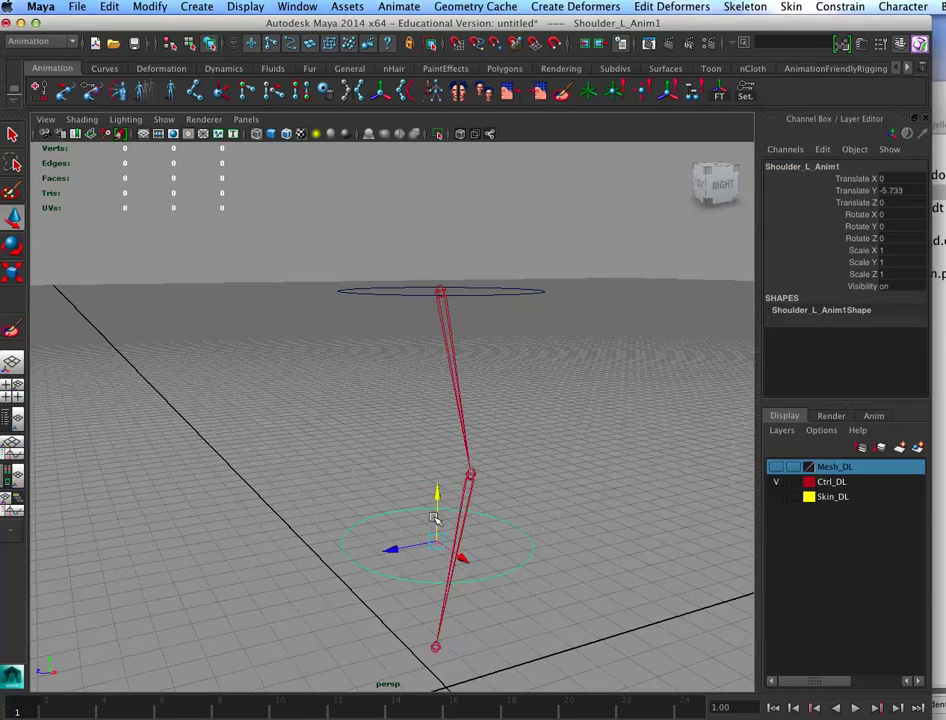
middle_click_drag(435, 518, 441, 483, "alt")
left_click_drag(464, 428, 448, 532)
middle_click_drag(603, 561, 646, 507, "alt")
left_click_drag(646, 507, 662, 505, "alt")
Select all control vertices of the wrist circle and rotate them so the circle stands upright around the joint
right_click_drag(661, 528, 529, 541)
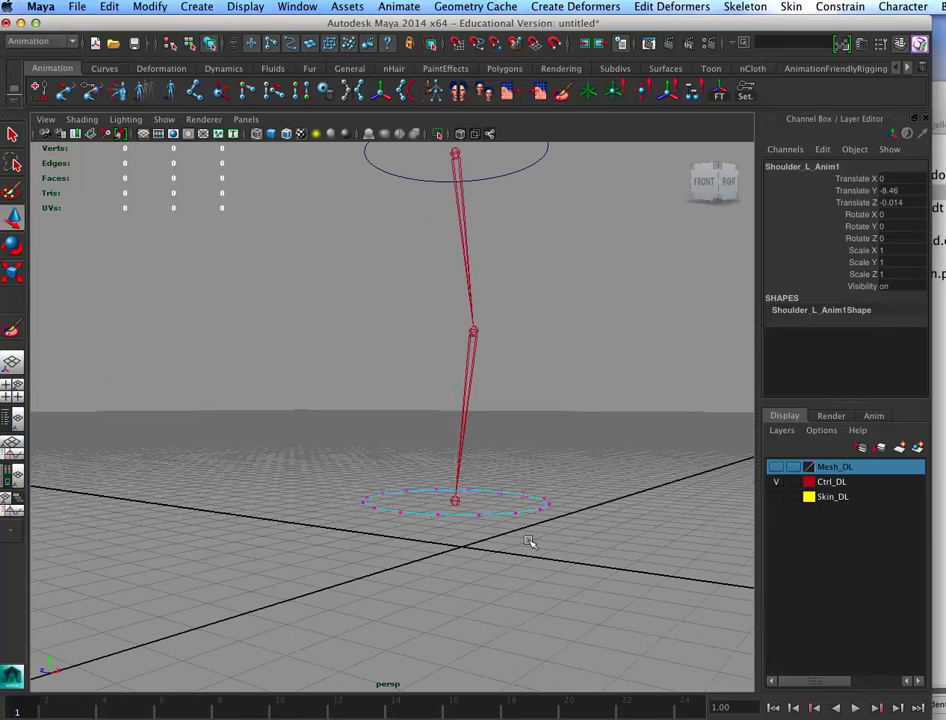
key("F8")
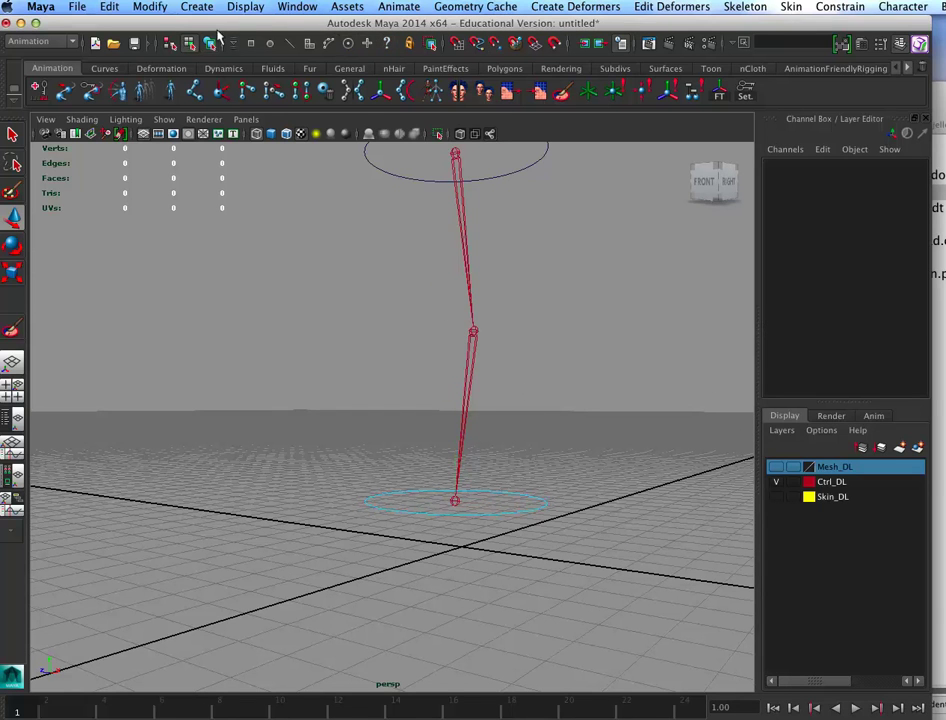
left_click(209, 43)
left_click_drag(594, 392, 325, 560)
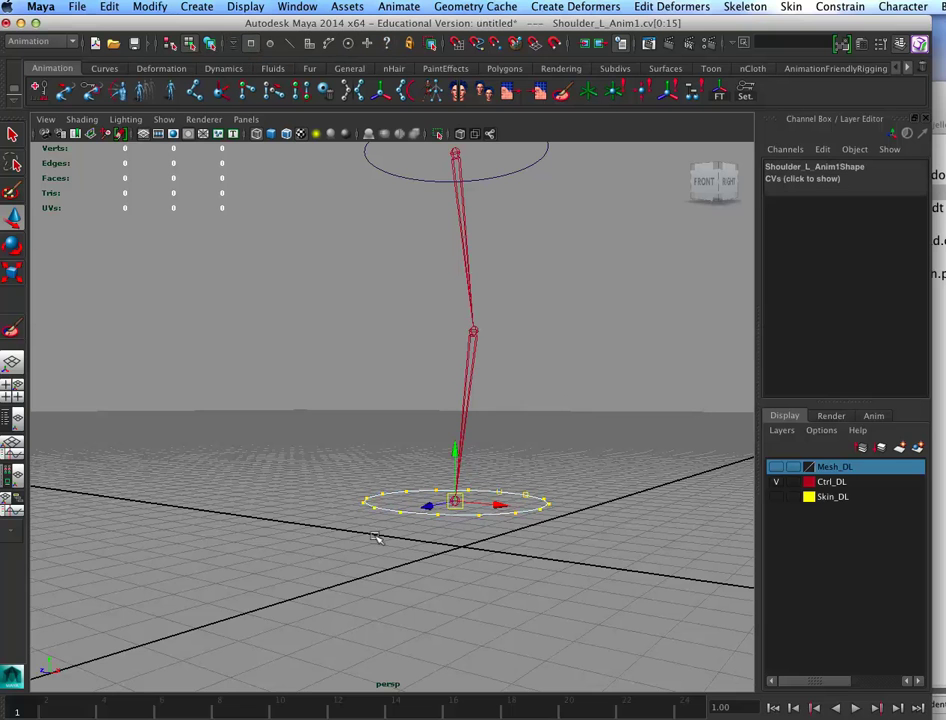
key("e")
key("e")
left_click_drag(488, 437, 466, 543)
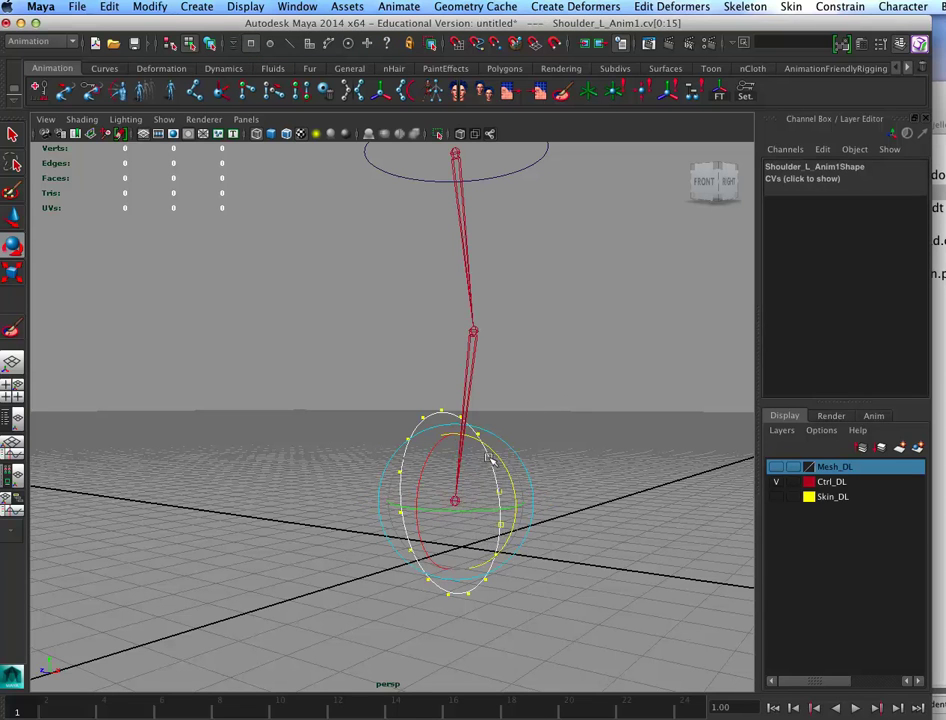
left_click_drag(496, 448, 608, 481)
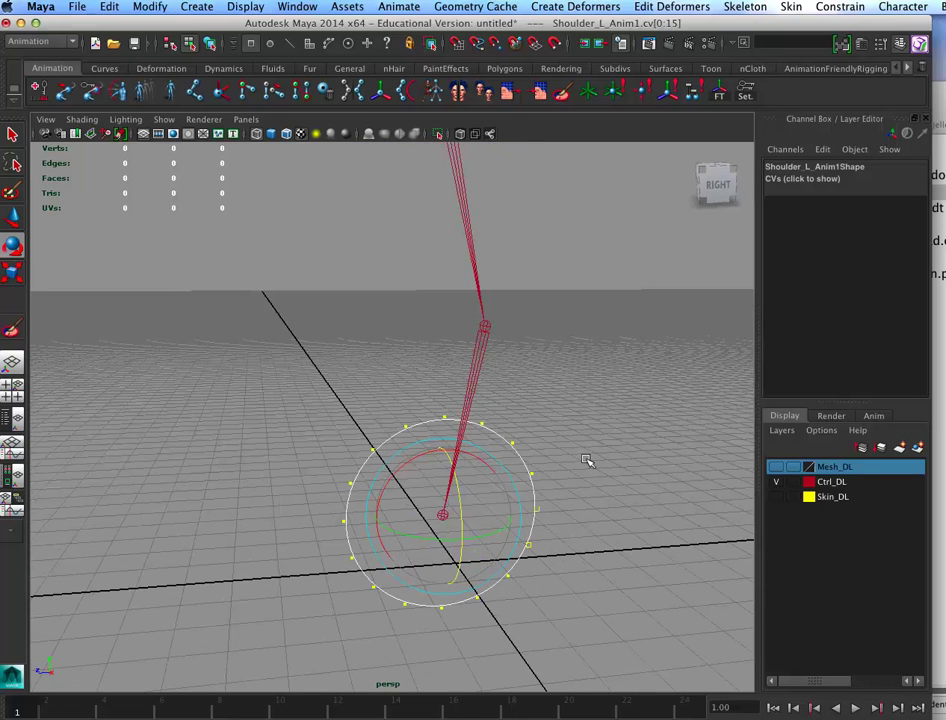
Return to object selection and rename the upright circle Wrist_L_Anim
key("F8")
left_click(793, 165)
left_click_drag(792, 159, 736, 147)
type("Wrist_L_Anim")
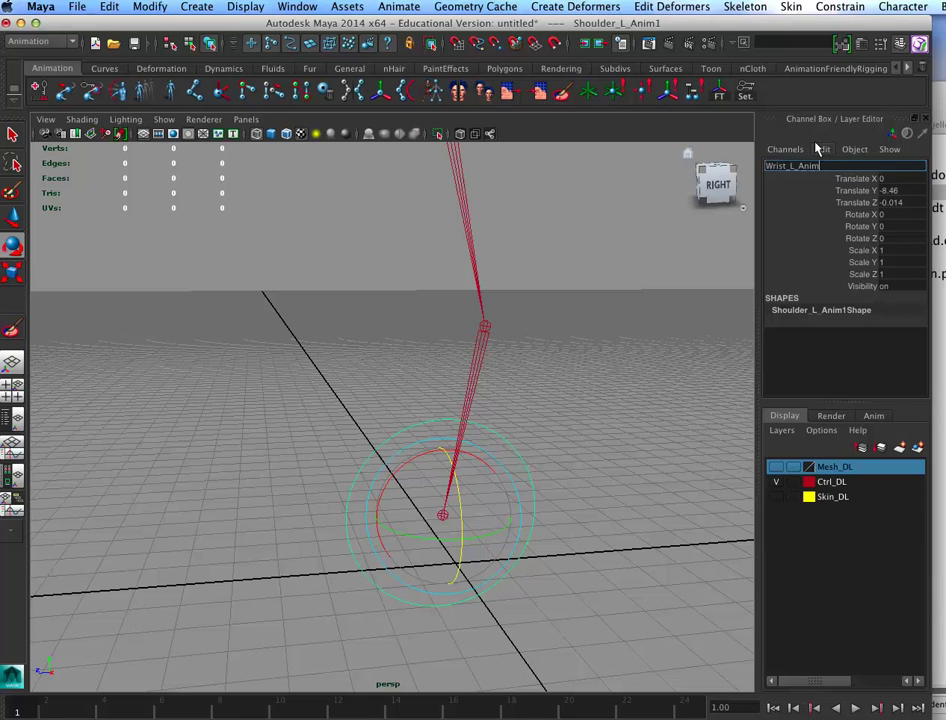
key("Return")
Freeze the transformations of the wrist control
left_click_drag(492, 470, 513, 481, "alt")
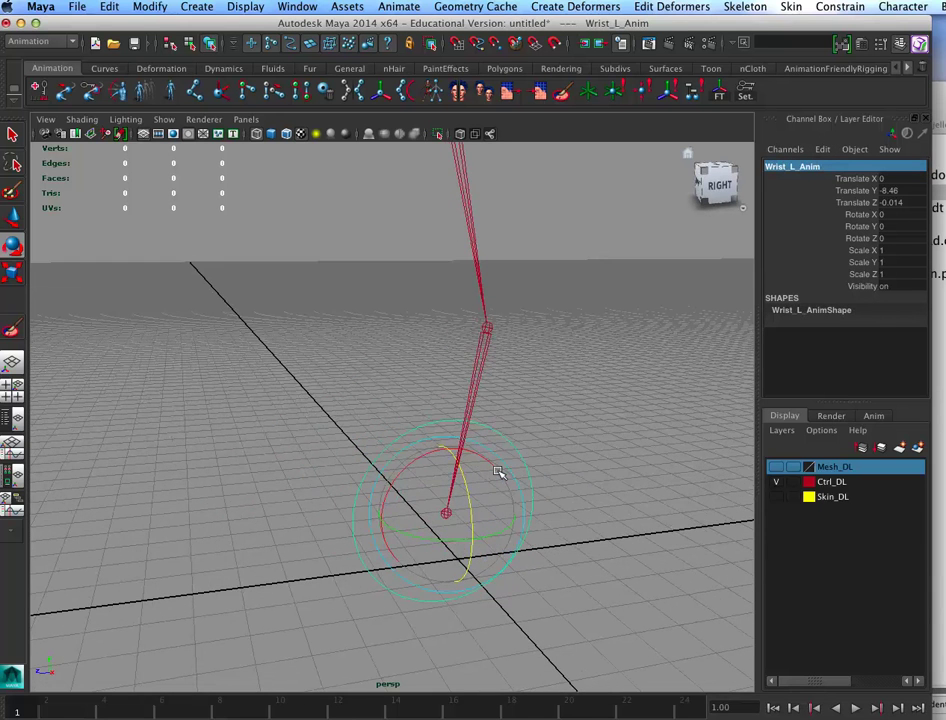
left_click(150, 6)
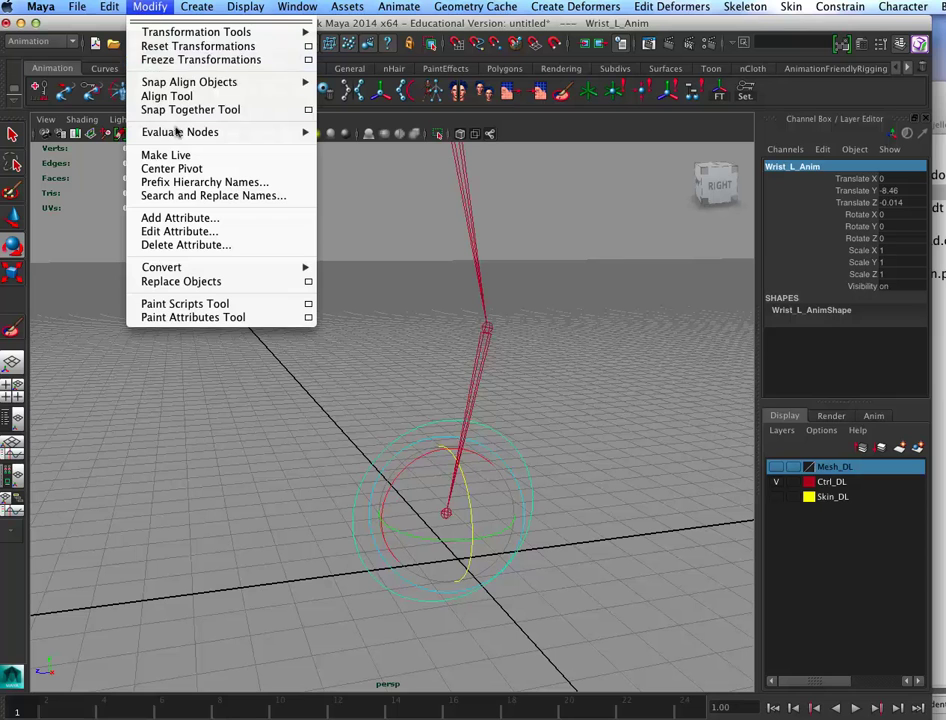
left_click(185, 59)
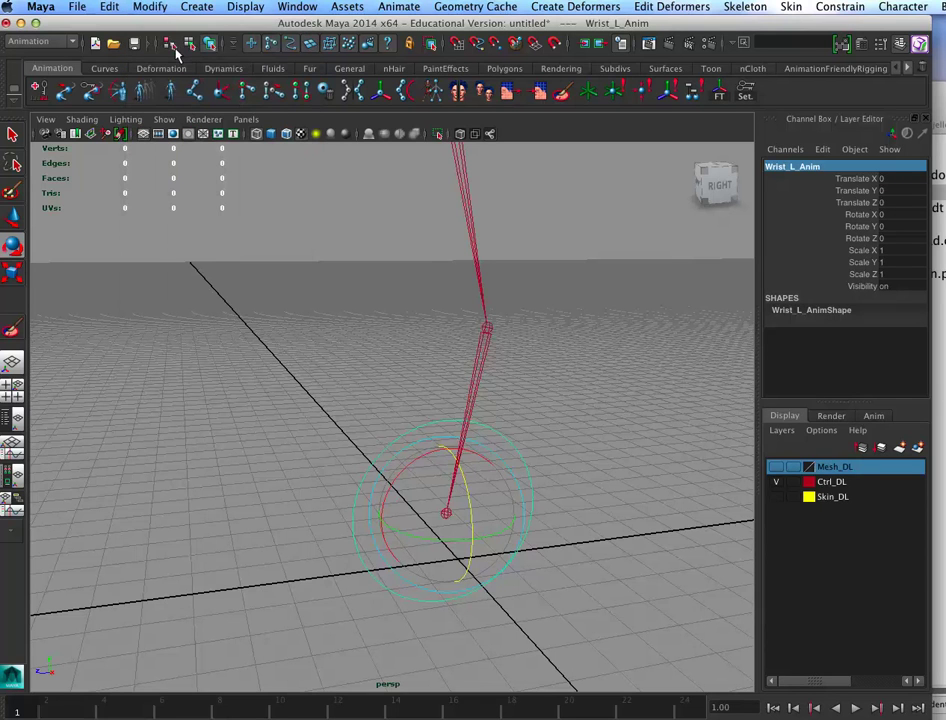
Duplicate the shoulder control and move the copy behind the elbow joint, to about Translate Y -4.2 and Translate Z -4.3
mouse_move(627, 570)
left_mouse_down("alt")
mouse_move(581, 562)
mouse_move(650, 566)
mouse_move(529, 549)
mouse_move(631, 555)
left_mouse_up("alt")
left_click_drag(587, 405, 521, 351, "alt")
middle_click_drag(583, 502, 567, 422, "alt")
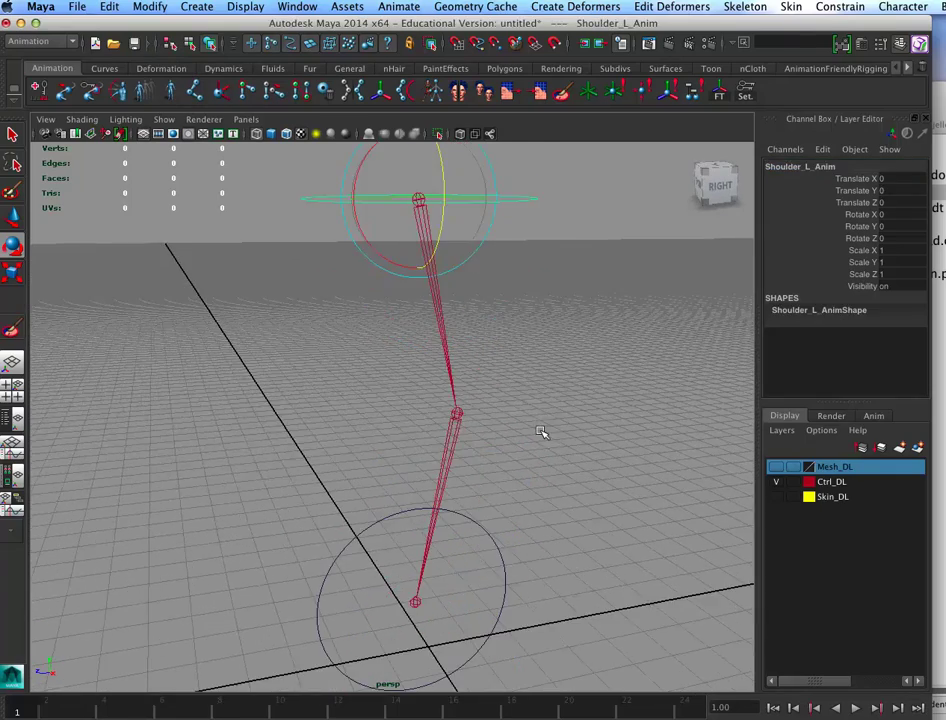
key("ctrl+d")
key("w")
left_click_drag(410, 212, 545, 407)
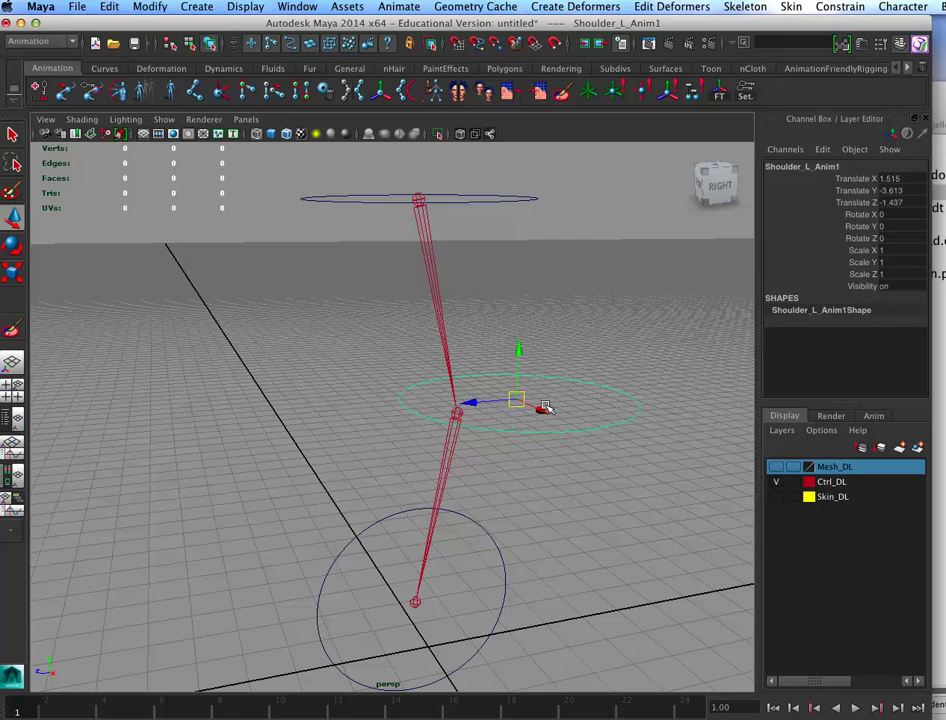
left_click_drag(600, 458, 553, 412, "alt")
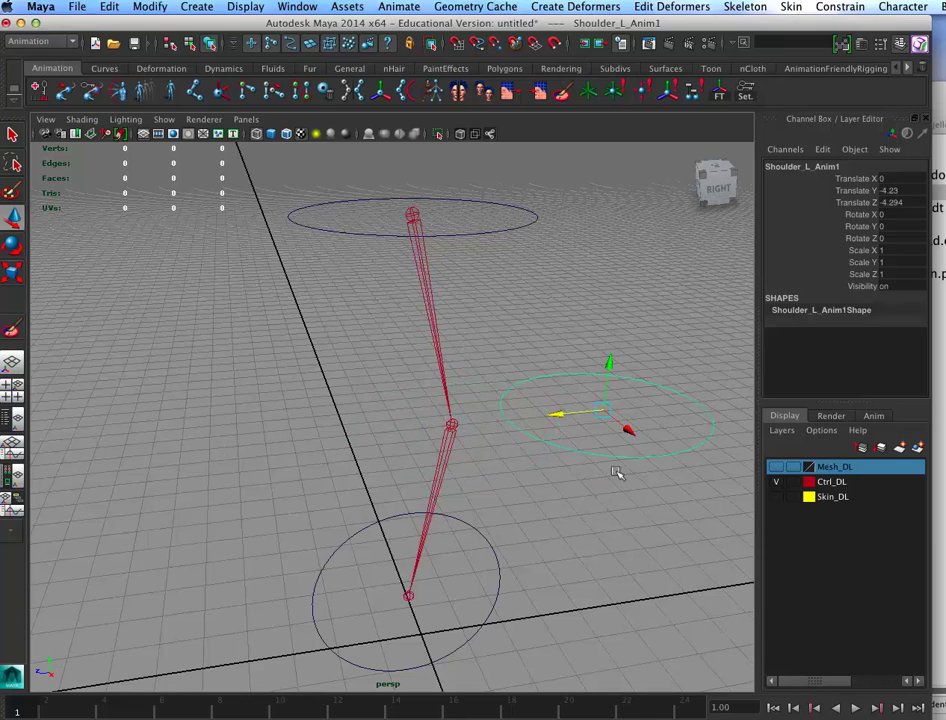
Select alternating pairs of control vertices on the circle behind the elbow and scale them inward into a four-lobed shape
left_click_drag(617, 473, 560, 467, "alt")
key("F8")
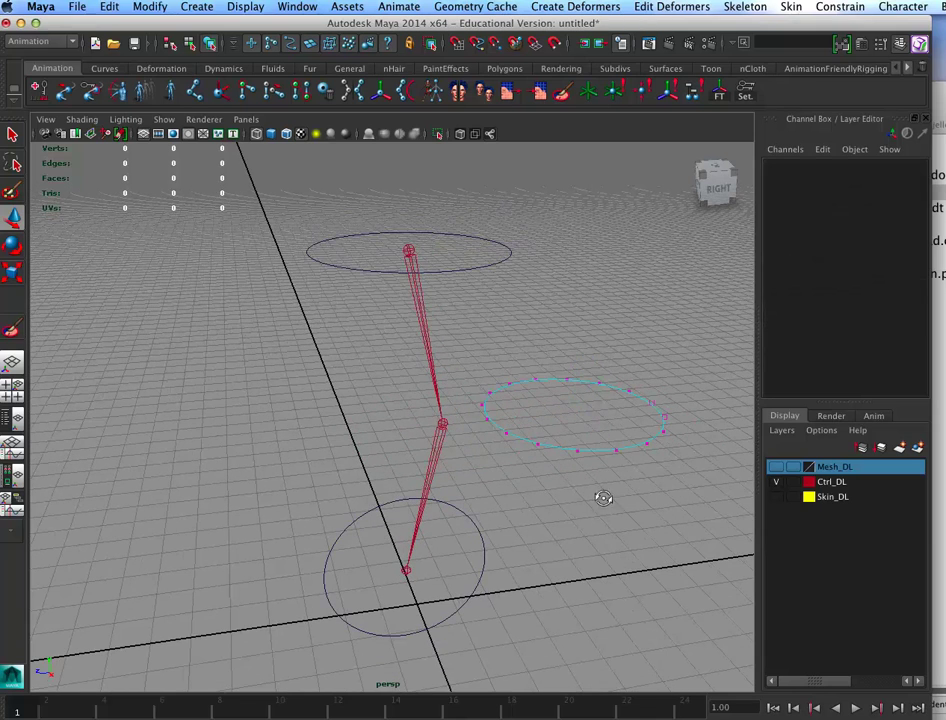
left_click_drag(603, 498, 543, 486, "alt")
left_click_drag(511, 391, 550, 498)
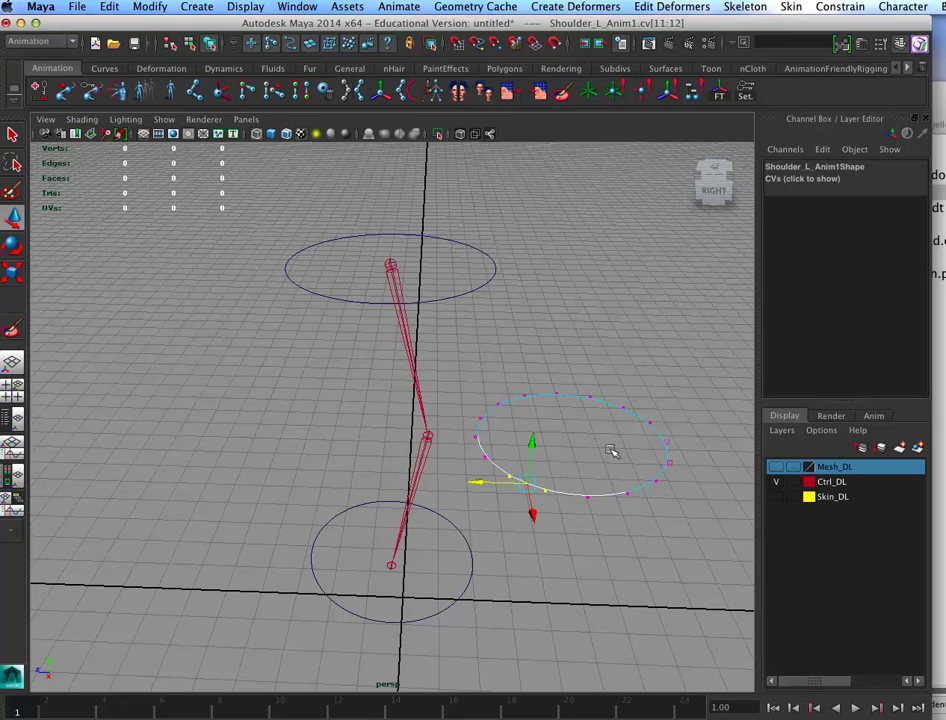
left_click_drag(648, 500, 602, 386)
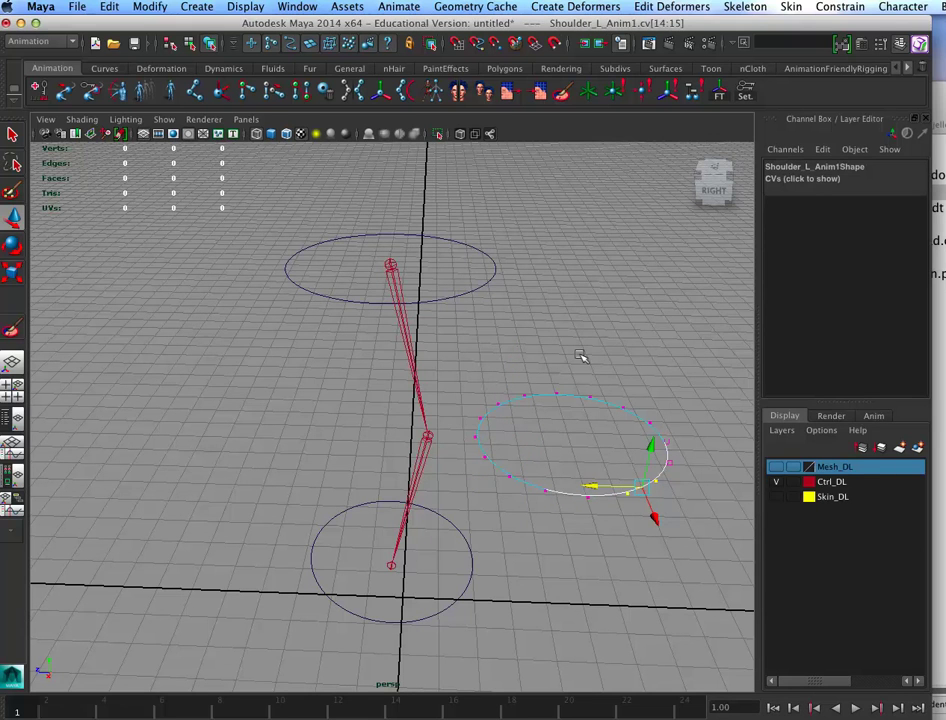
left_click_drag(506, 370, 525, 443)
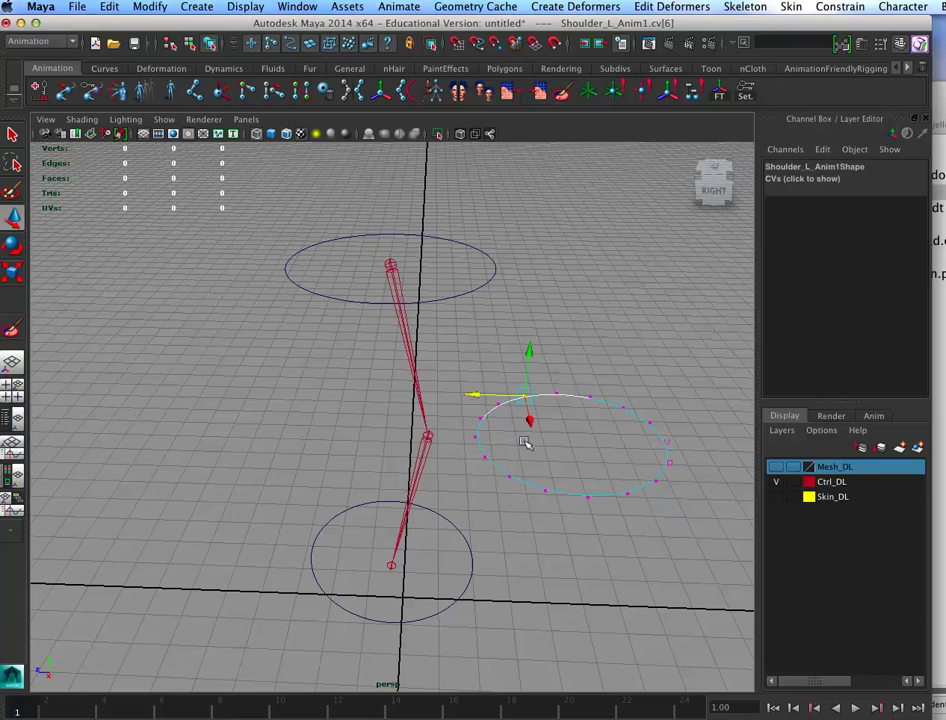
left_click_drag(513, 493, 488, 452, "shift")
left_click_drag(582, 375, 626, 432, "shift")
left_click_drag(570, 390, 608, 502, "shift")
key("e")
key("r")
left_click(477, 555)
Select the four-lobed elbow control as an object and freeze its transformations
left_click(562, 427)
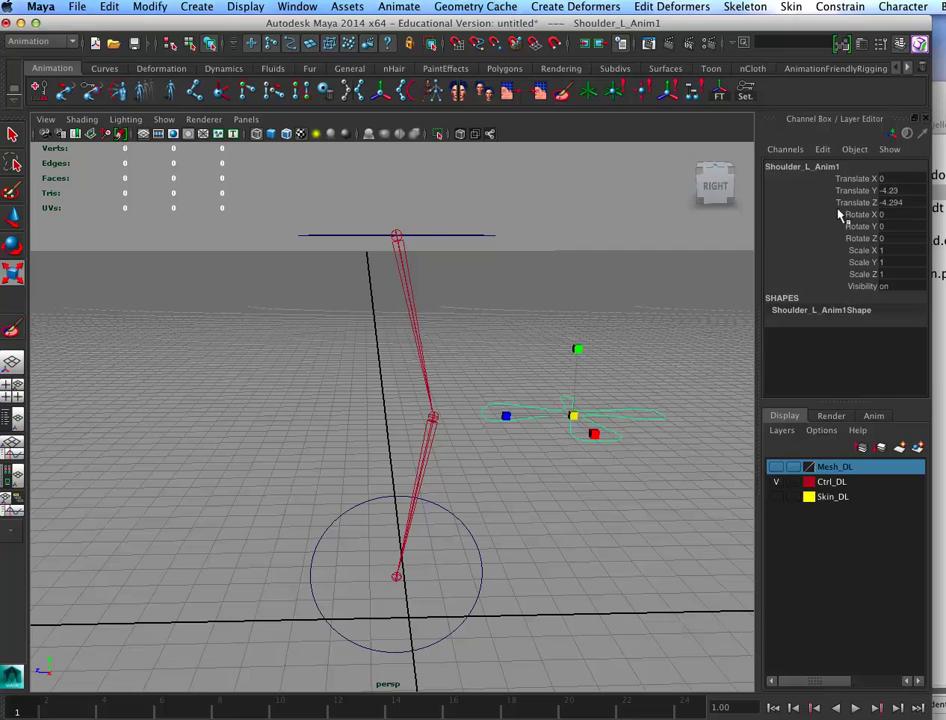
left_click_drag(436, 183, 449, 267, "shift")
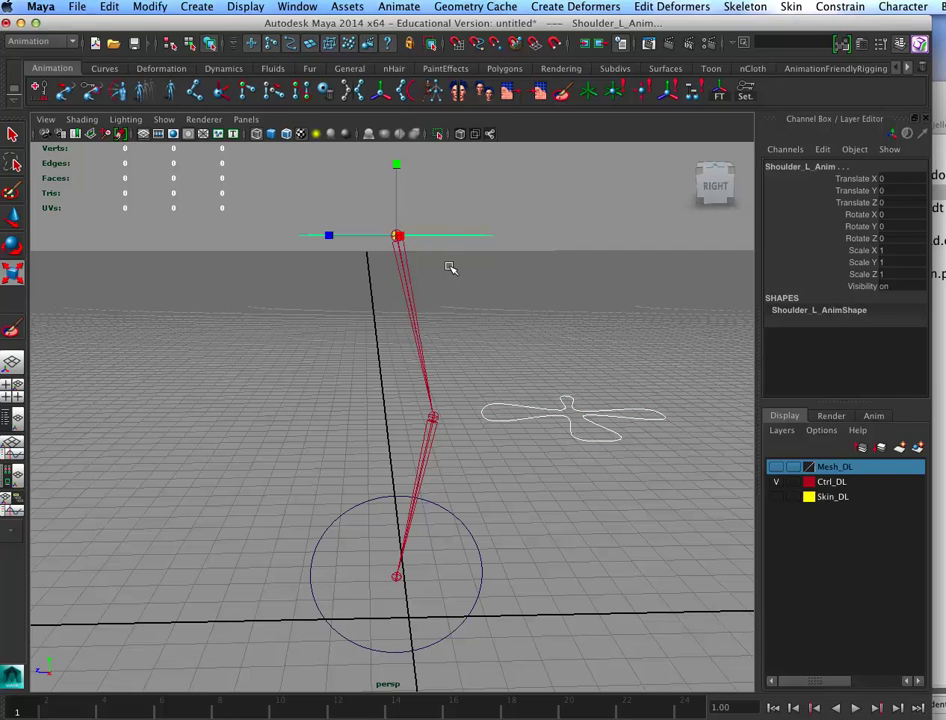
key("Down")
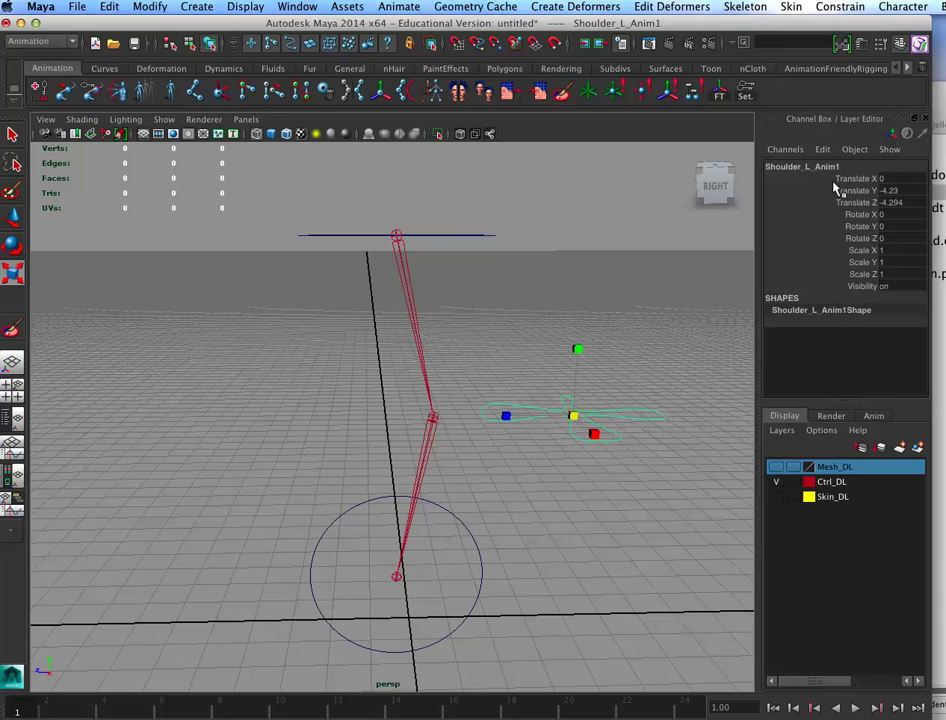
left_click(150, 7)
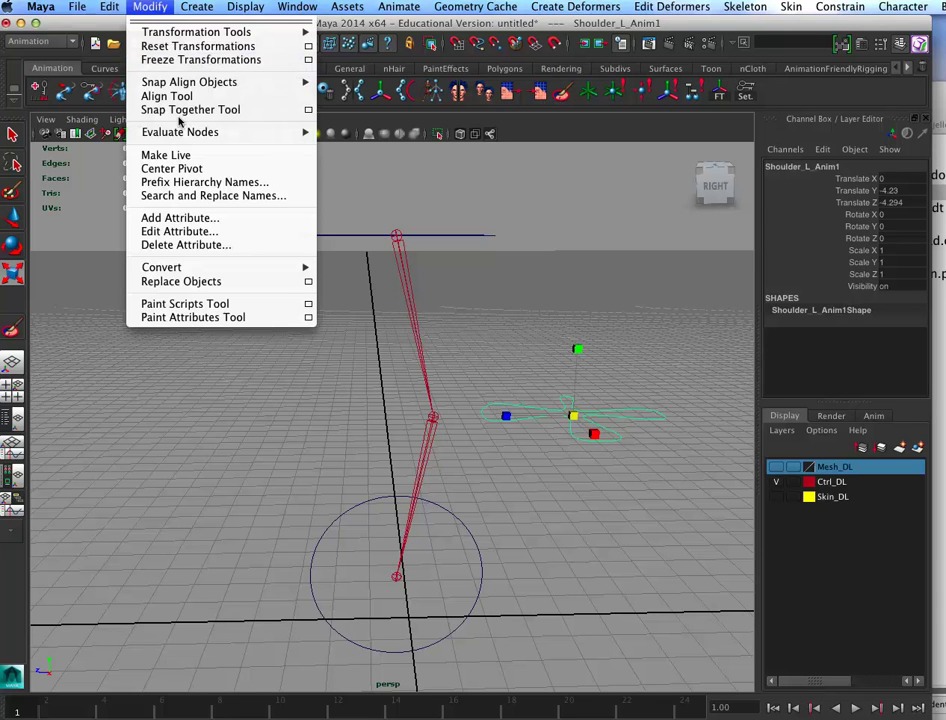
left_click(186, 60)
Rename the four-lobed elbow control Elbow_L_PV_Anim
double_click(785, 167)
type("Elbow")
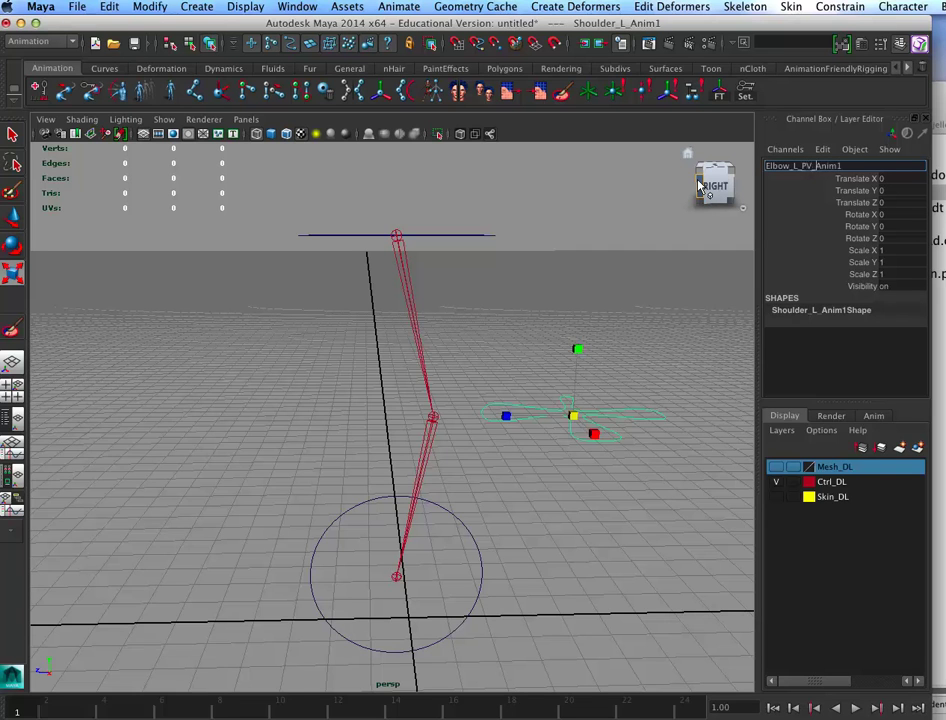
key("Return")
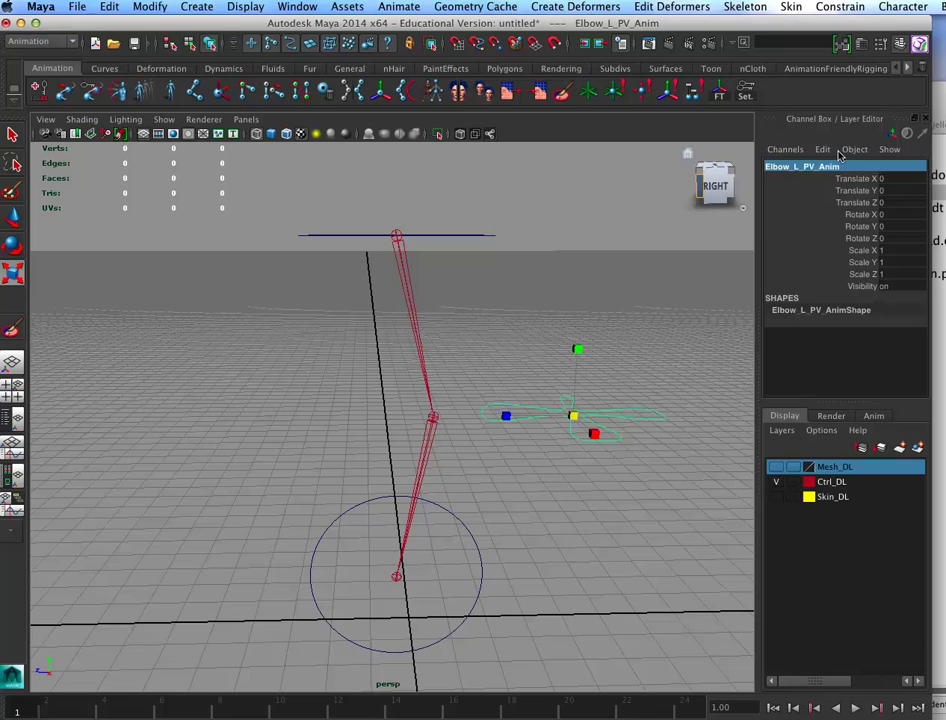
Create an IK handle with the Rotate-Plane Solver from the shoulder joint to the wrist joint of the control chain
left_click(478, 237)
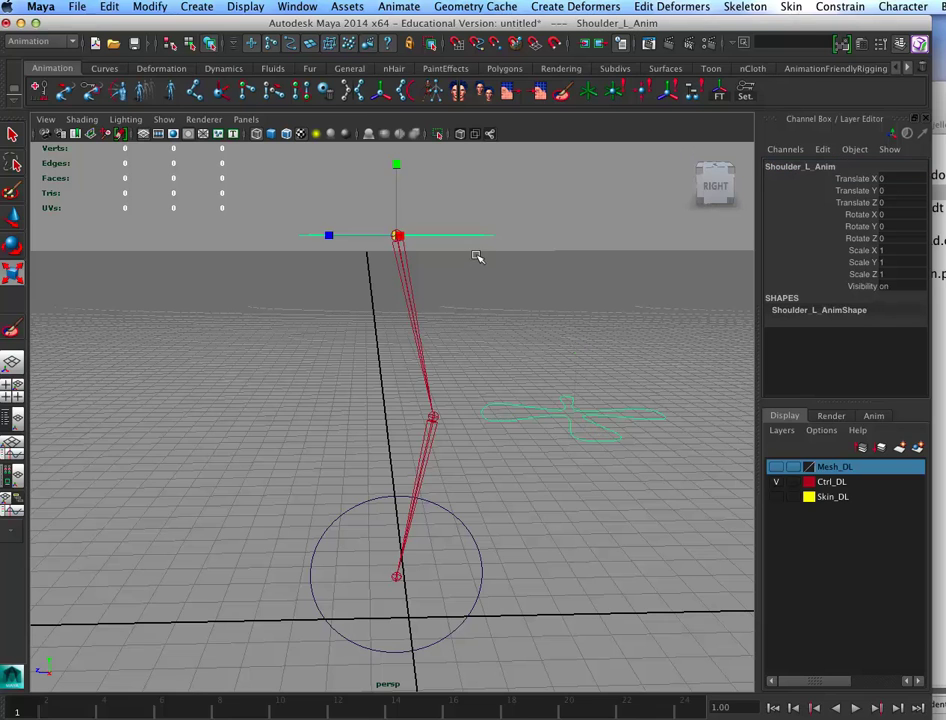
left_click_drag(509, 530, 549, 506, "alt")
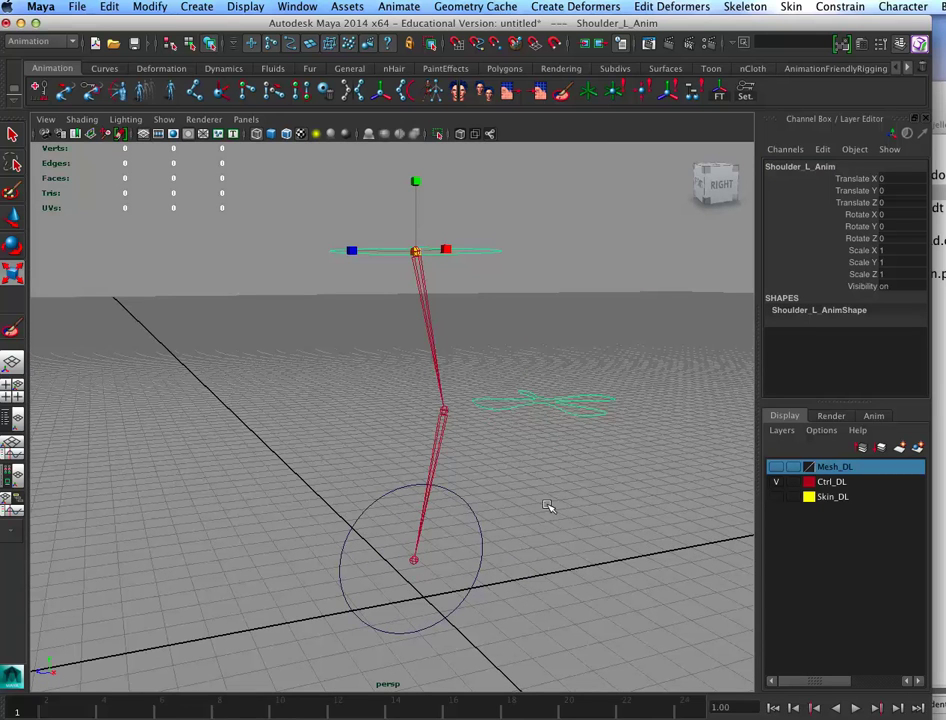
left_click(691, 7)
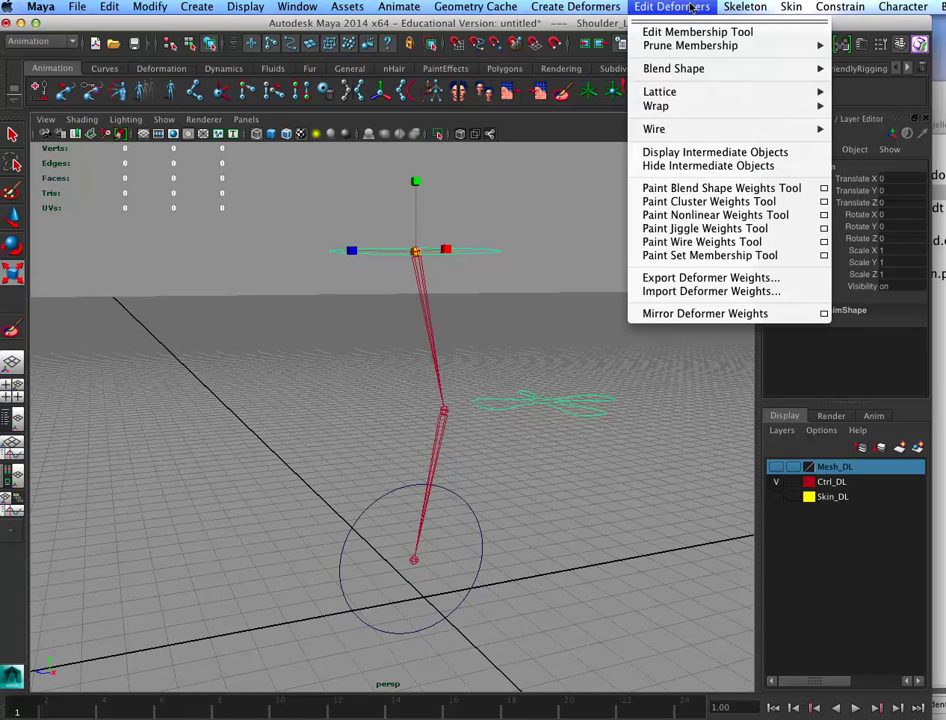
mouse_move(753, 7)
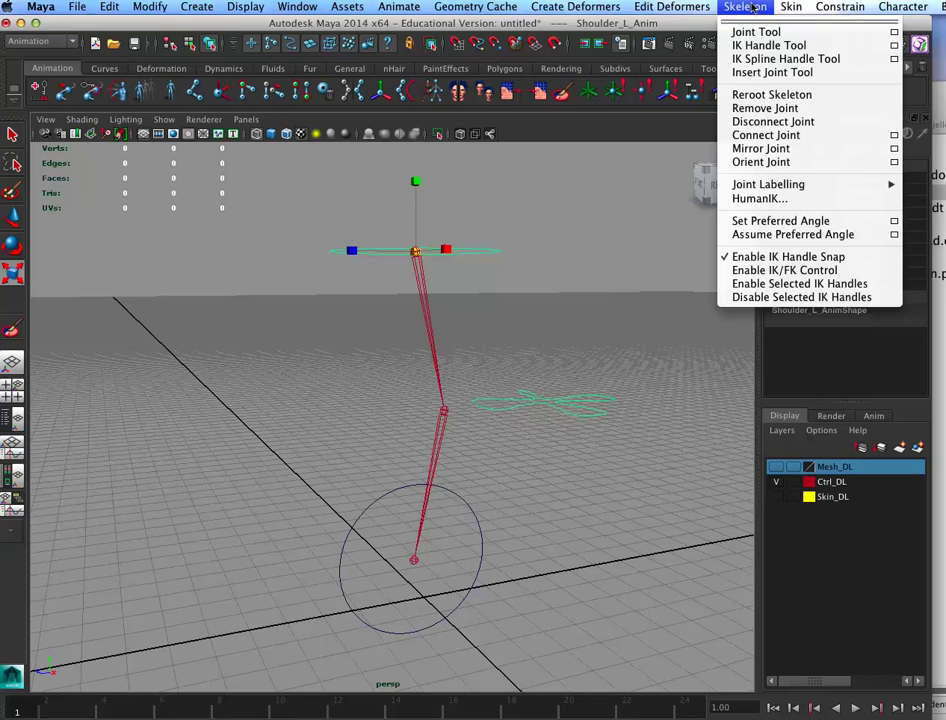
left_click(760, 46)
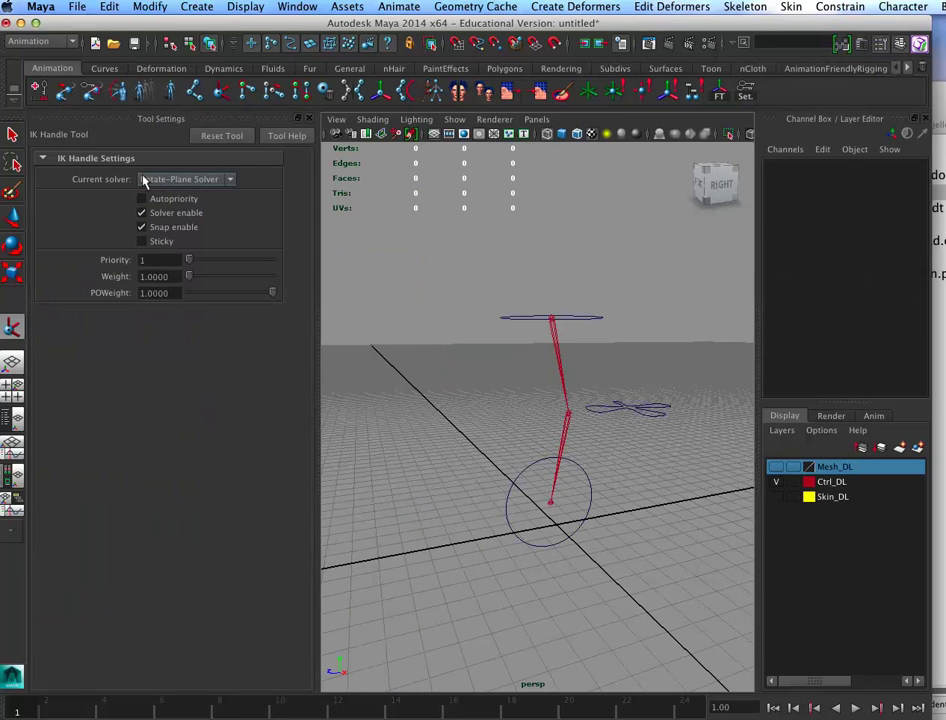
left_click(296, 118)
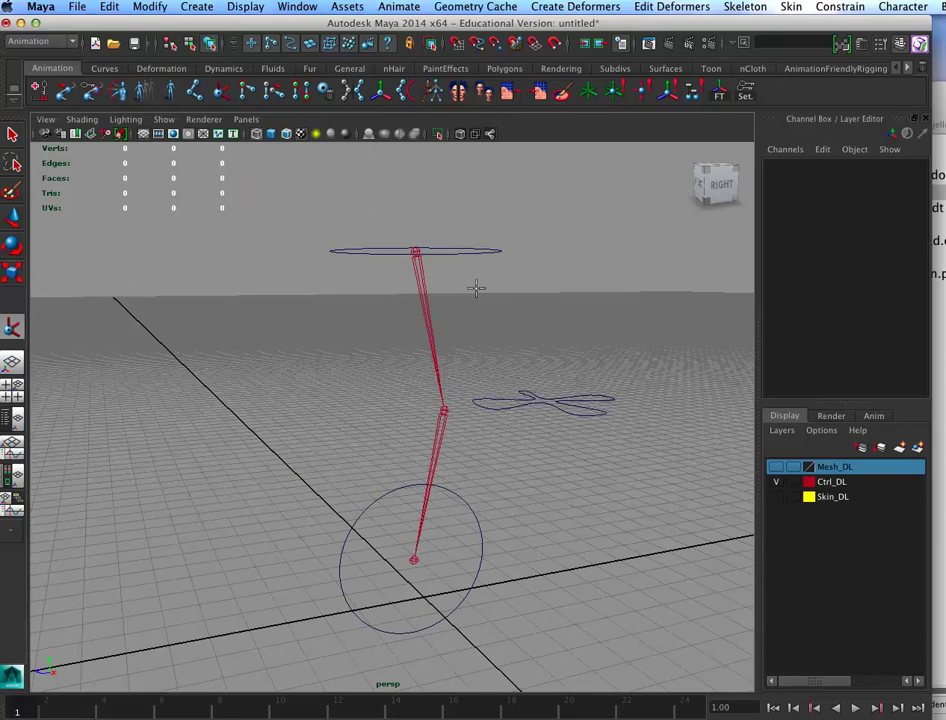
left_click(408, 245)
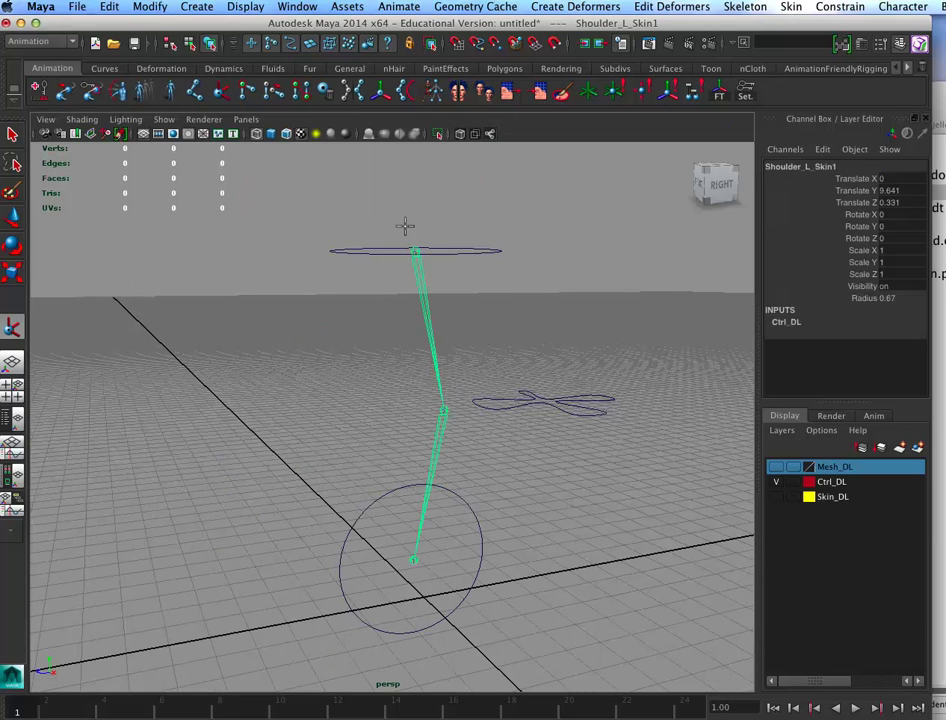
left_click(410, 558)
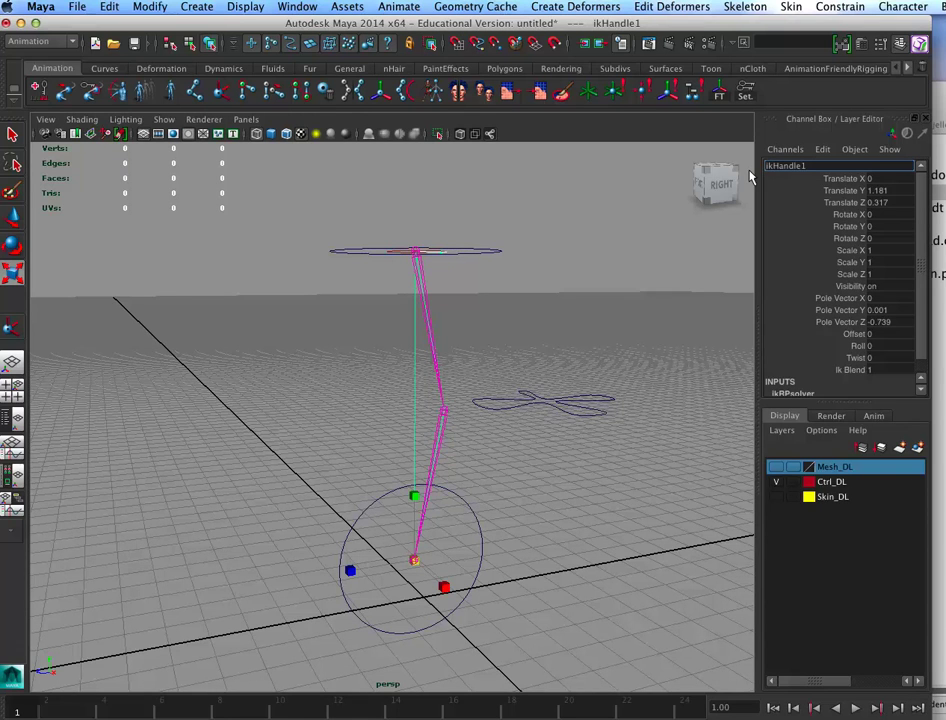
Rename the new IK handle Wrist_L_ikHandle1
type("s")
key("BackSpace")
key("BackSpace")
key("BackSpace")
type("rist_L_")
left_click(822, 201)
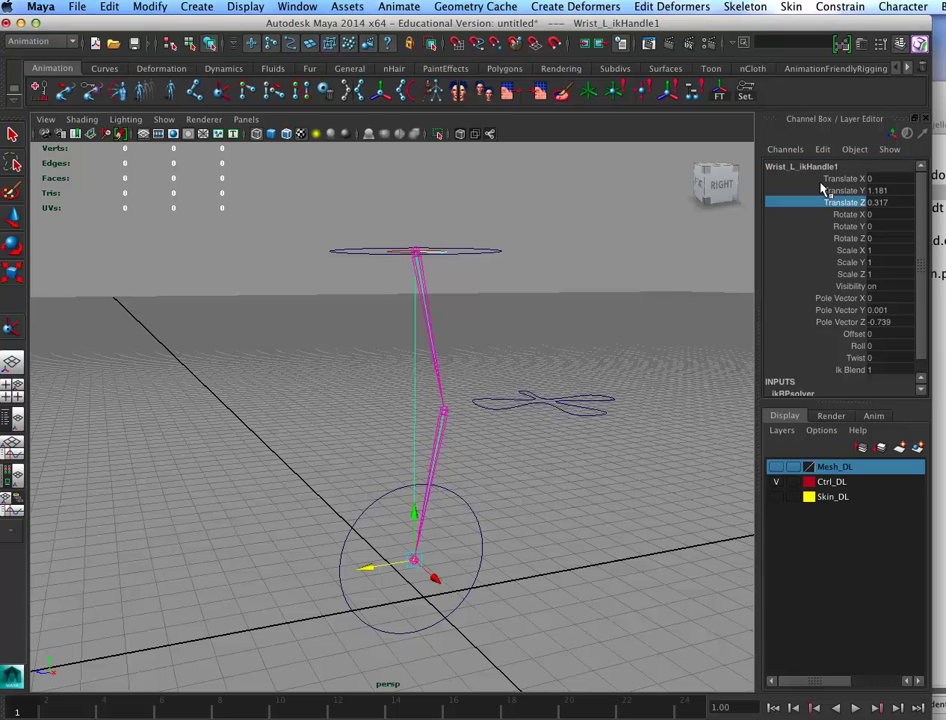
Select the wrist control circle and frame it in the Hypergraph Hierarchy
left_click_drag(585, 560, 557, 545, "alt")
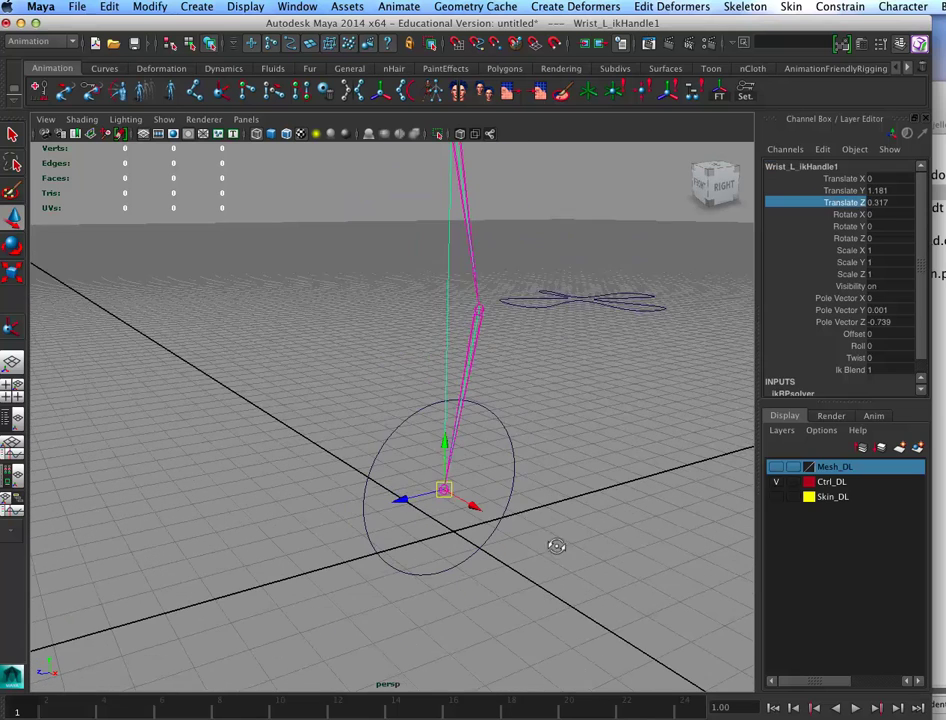
left_click(512, 474)
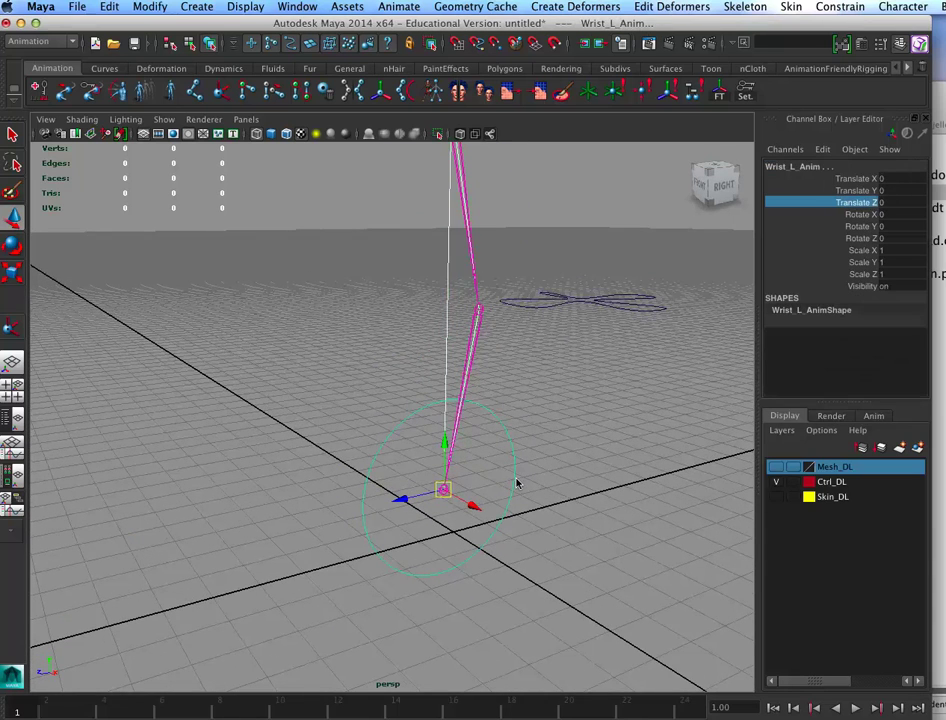
left_click(297, 7)
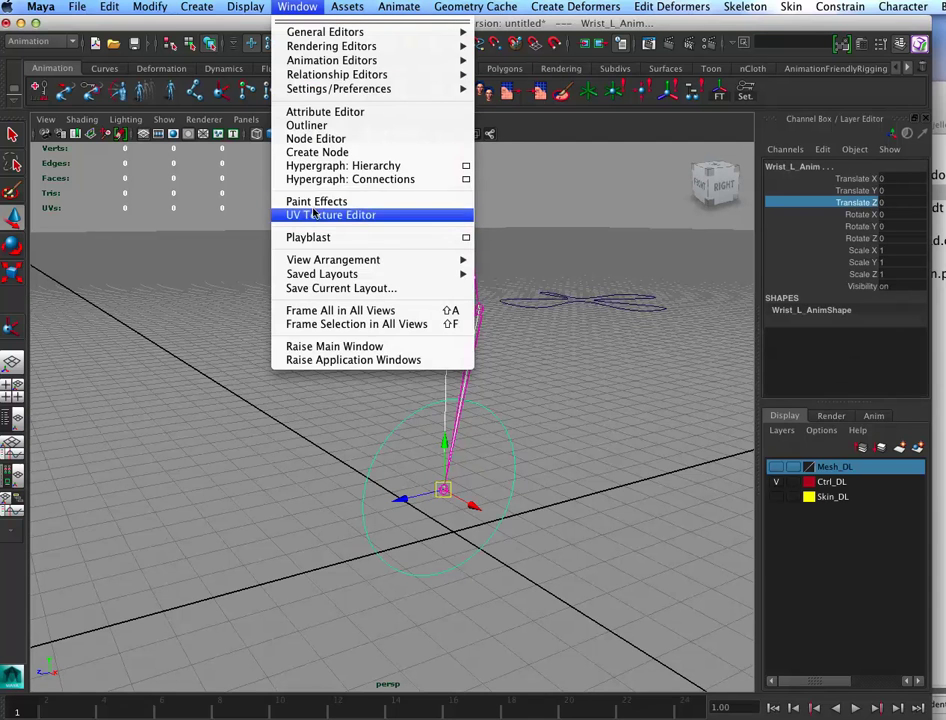
left_click(298, 162)
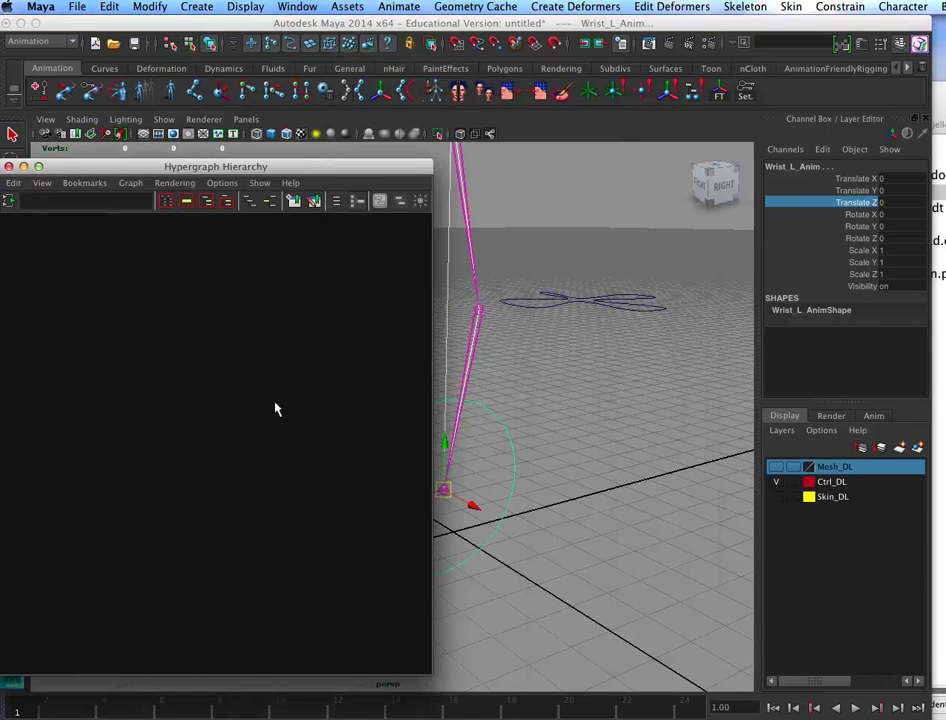
key("f")
right_click_drag(290, 412, 185, 409, "alt")
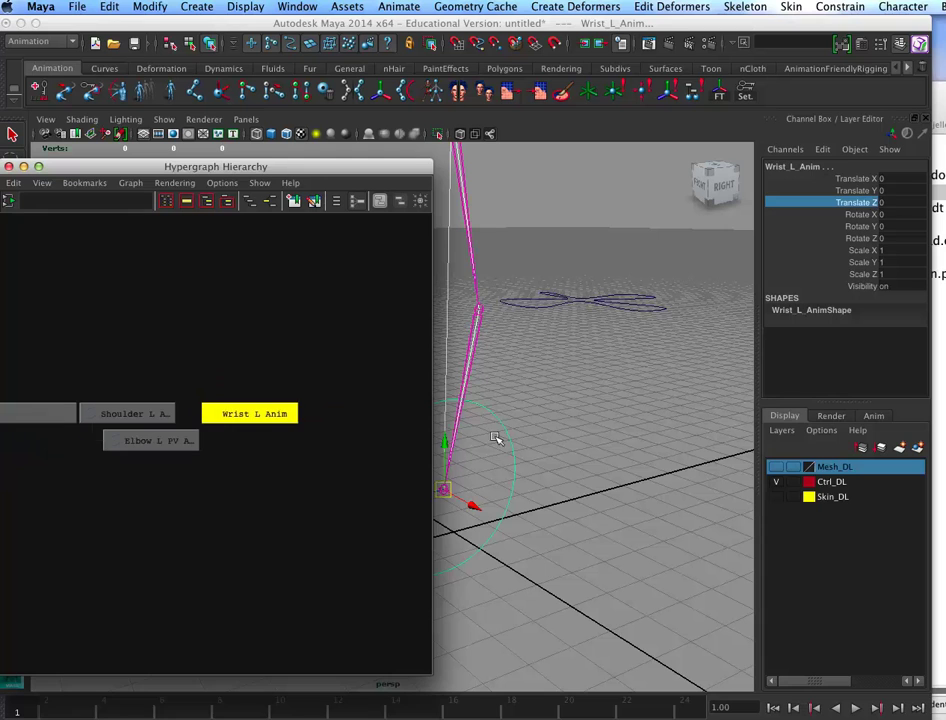
Show the whole scene hierarchy in the Hypergraph and parent the wrist IK handle under Wrist_L_Anim
left_click(321, 460)
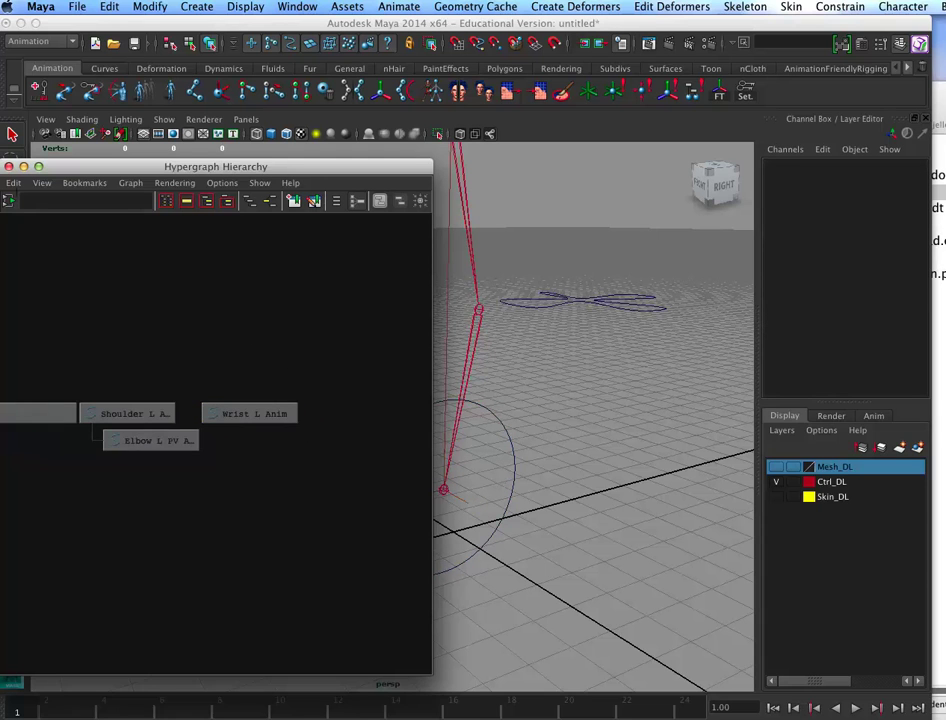
left_click(8, 200)
right_click_drag(300, 448, 197, 491, "alt")
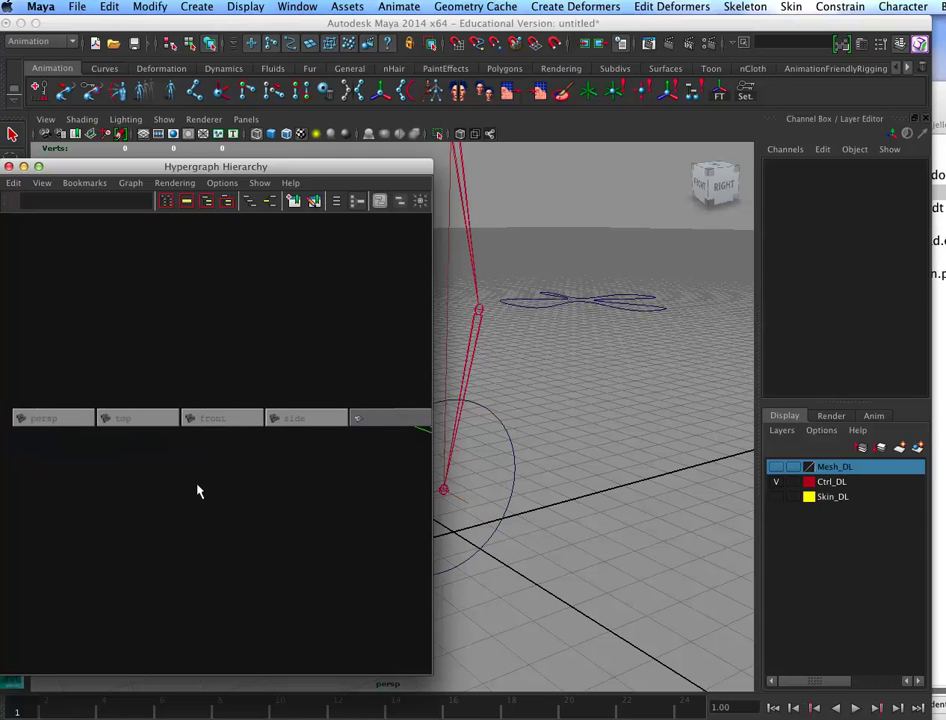
middle_click_drag(197, 491, 173, 454, "alt")
middle_click_drag(300, 443, 110, 473, "alt")
middle_click_drag(225, 485, 112, 500, "alt")
middle_click_drag(232, 490, 194, 465, "alt")
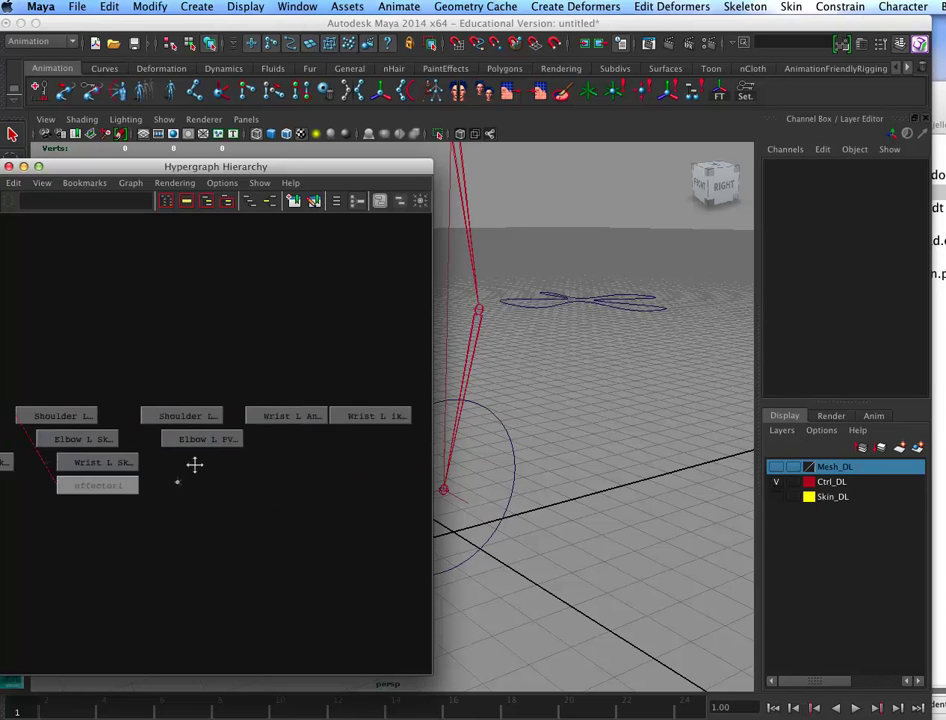
left_click(300, 408)
middle_click_drag(300, 408, 222, 402)
left_click(218, 408)
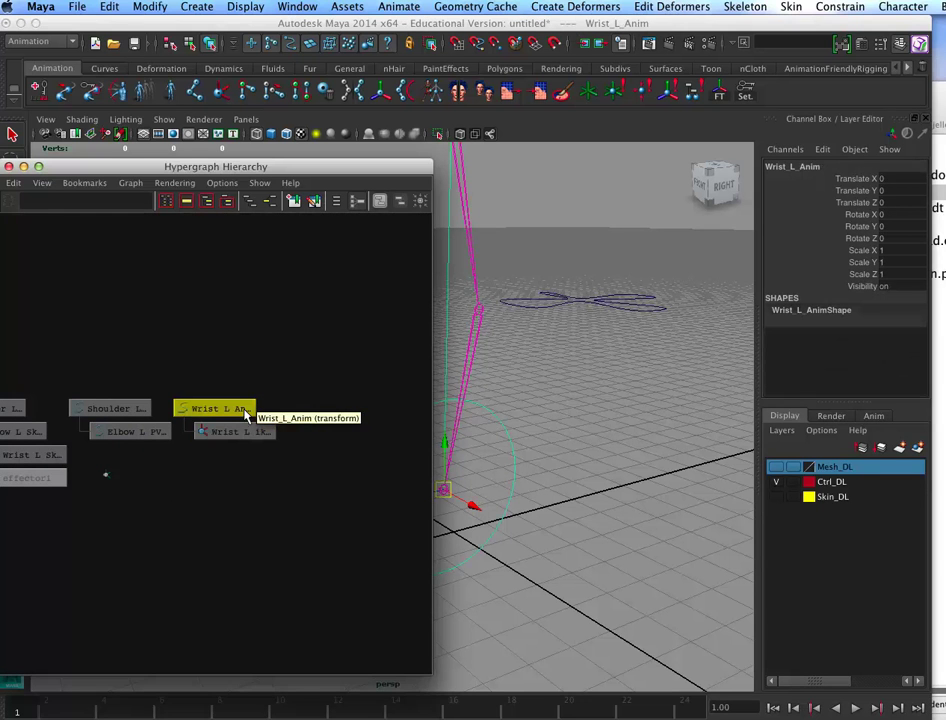
Try moving the wrist control upward to test the IK arm, and undo the move
middle_click_drag(622, 496, 720, 504, "alt")
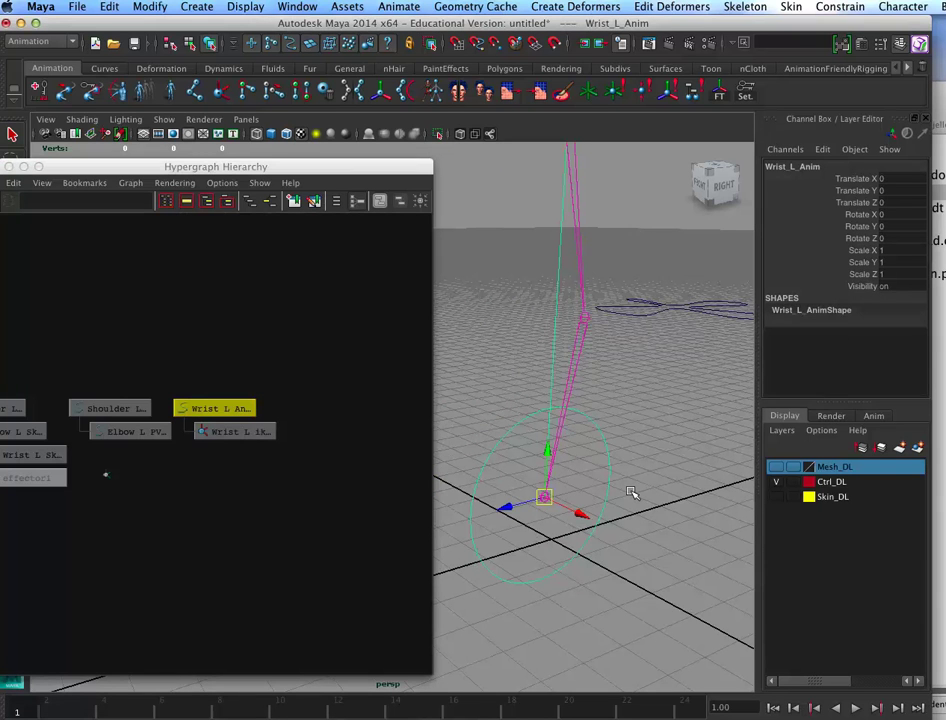
left_click_drag(547, 452, 517, 386)
key("z")
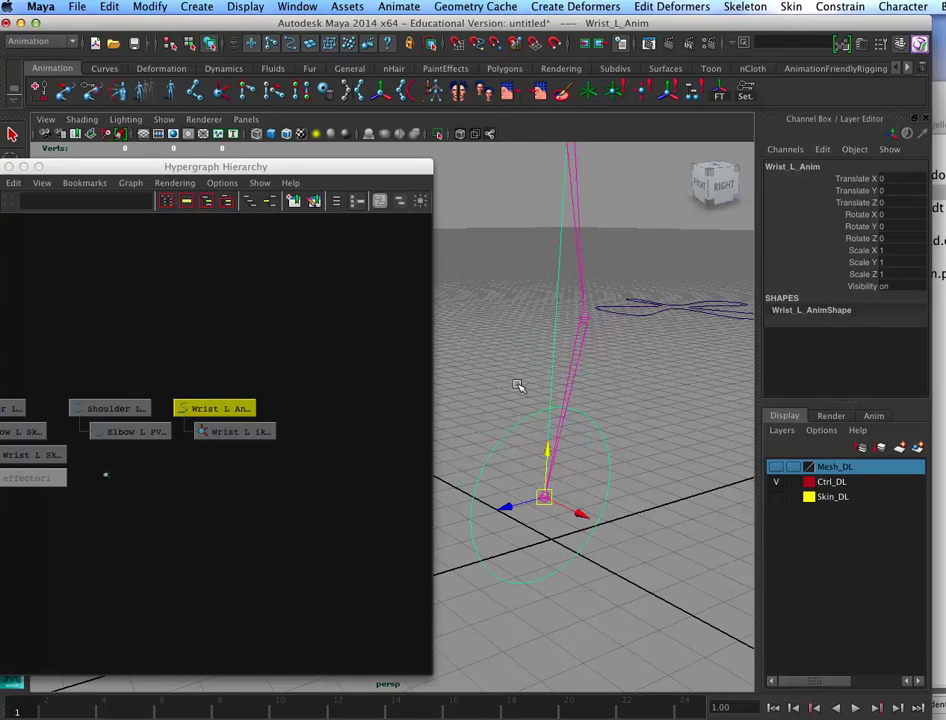
Apply a Pole Vector constraint from the Elbow_L_PV_Anim control to the wrist IK handle
left_click(673, 307)
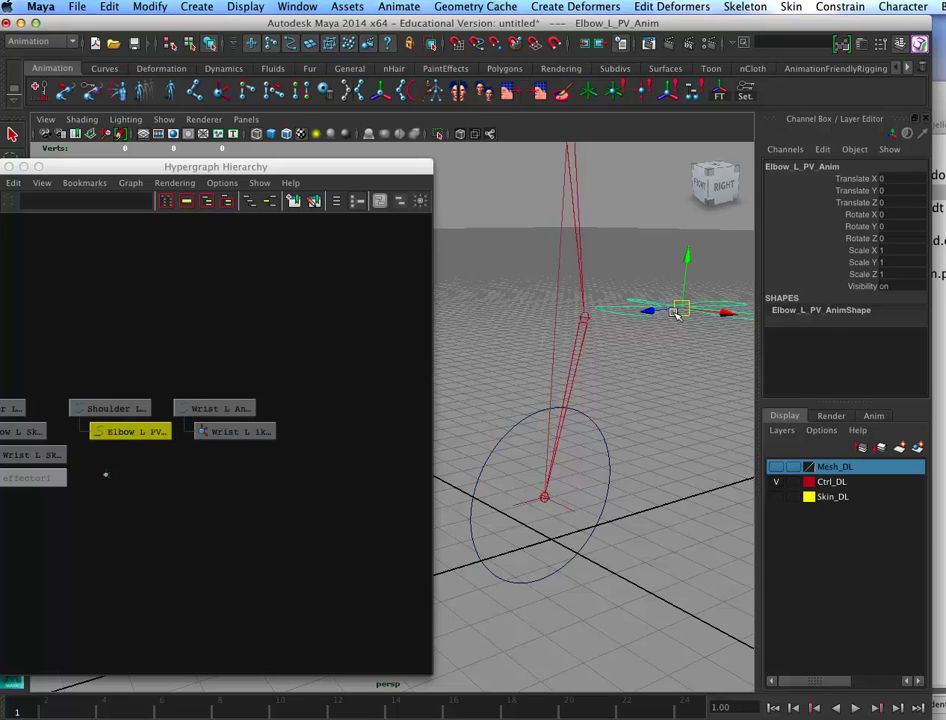
left_click(246, 428)
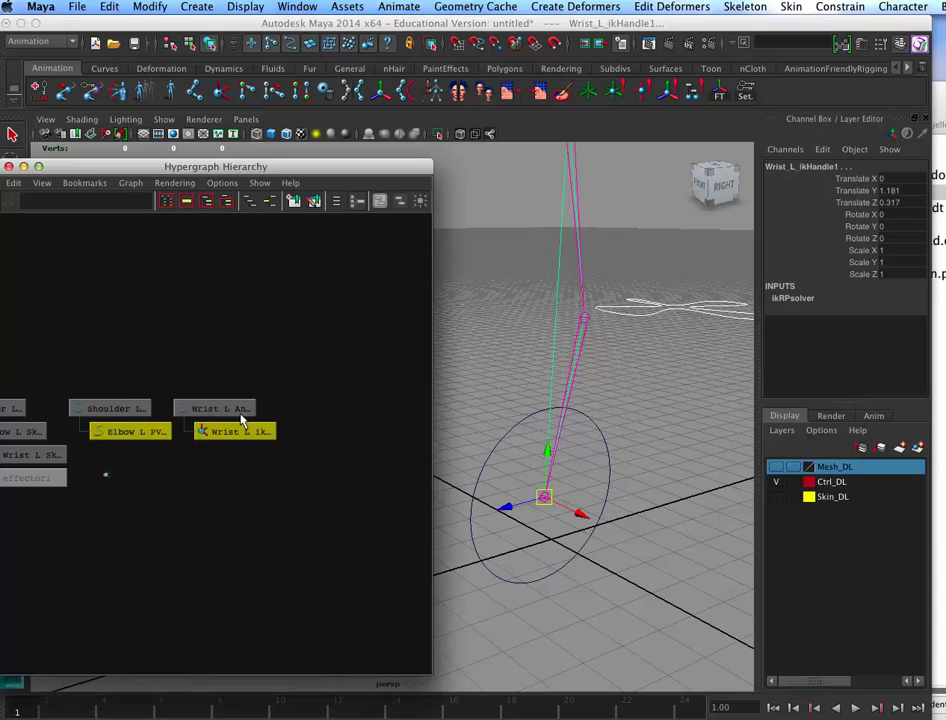
left_click(840, 7)
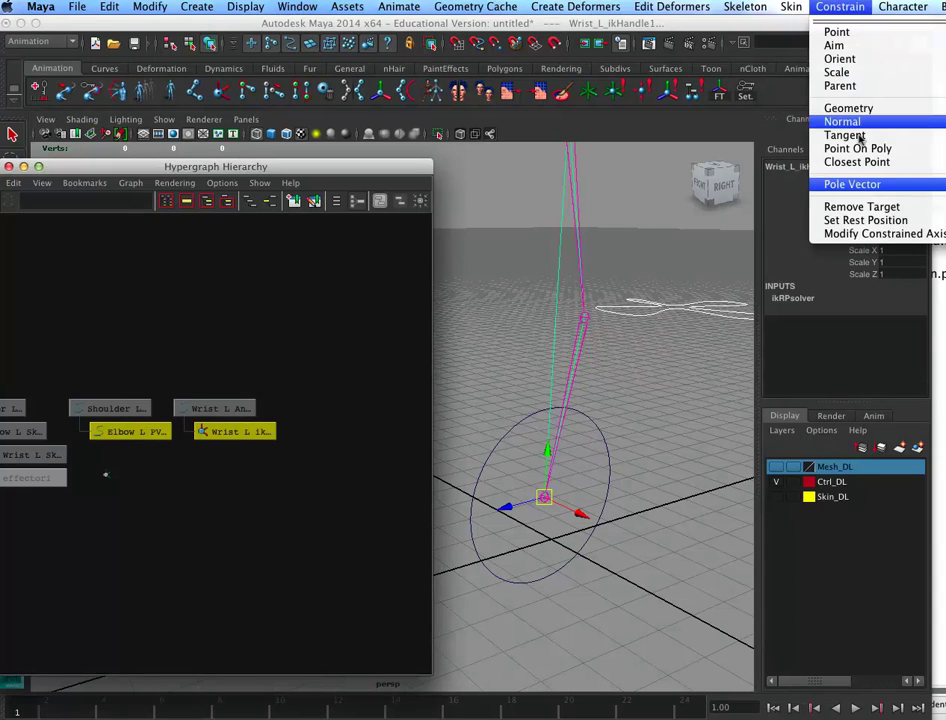
left_click(852, 184)
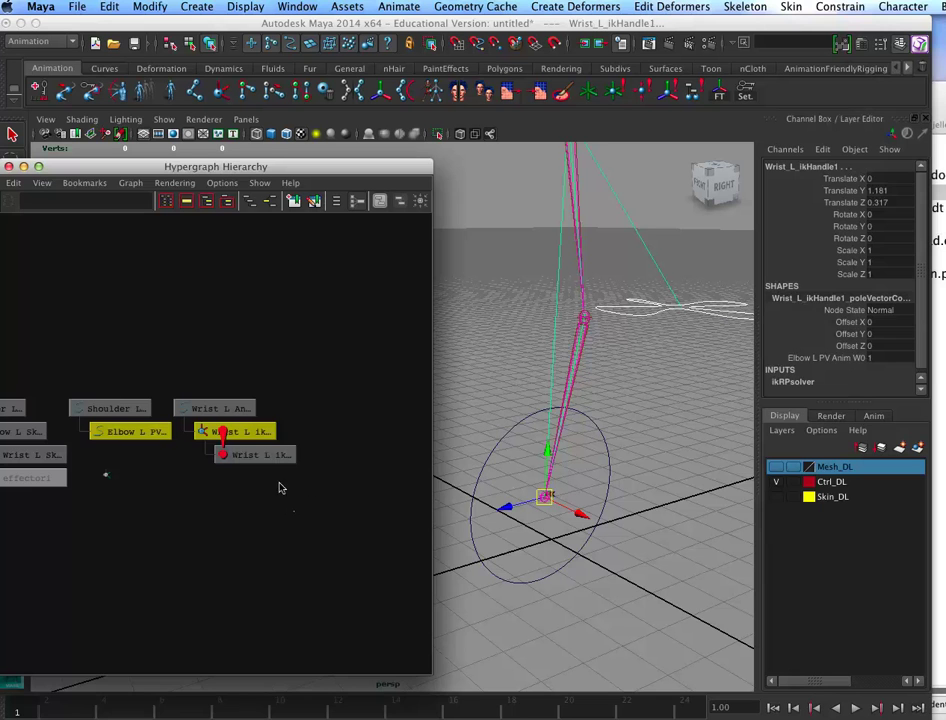
Hide the wrist IK handle by setting its Visibility to 0, and clear the selection
left_click(250, 431)
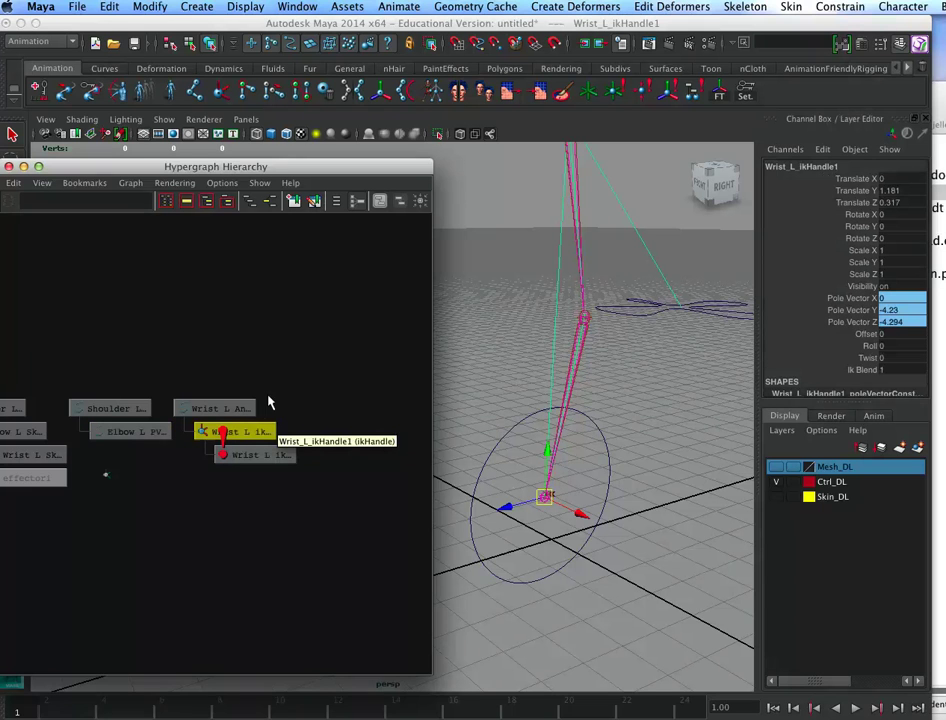
left_click(879, 281, "shift")
type("0")
key("Return")
left_click(627, 469)
Review the arm's control curves by selecting them in turn, including the wrist and shoulder controls
left_click_drag(627, 469, 607, 497, "alt")
left_click(637, 402)
left_click(562, 254)
left_click(585, 543)
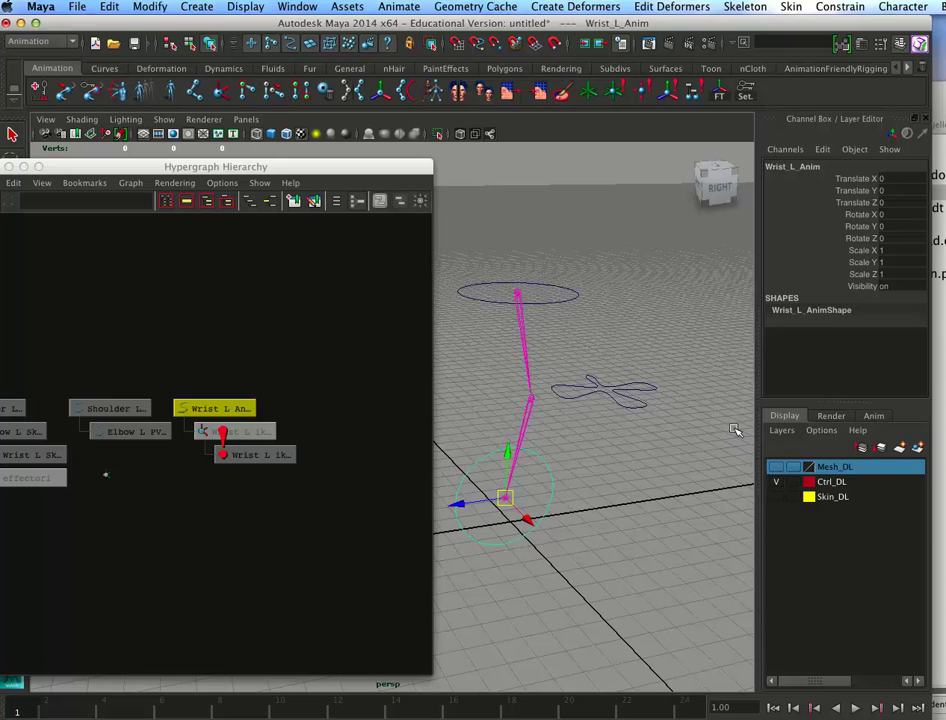
left_click(576, 293)
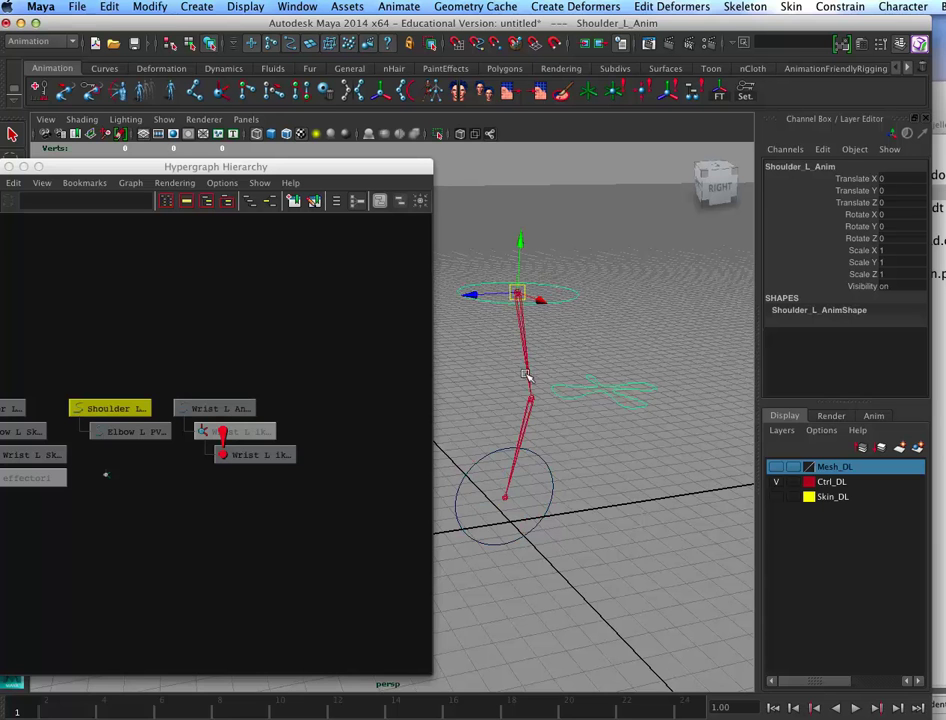
right_click_drag(545, 375, 613, 364, "alt")
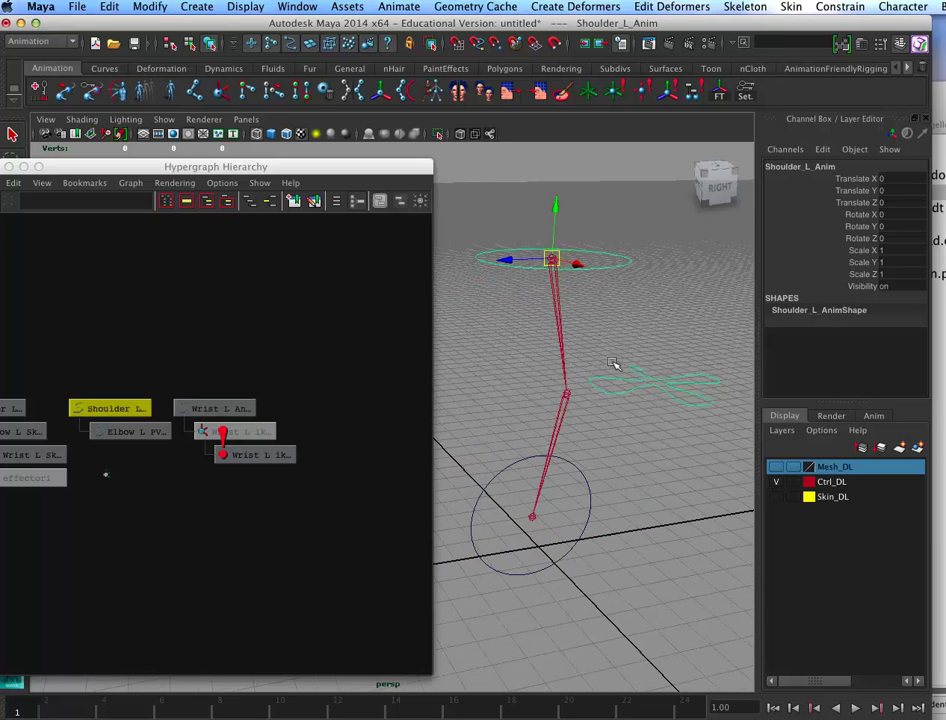
Select the control chain's shoulder joint and bring its joint hierarchy into close view in the Hypergraph
left_click(551, 285)
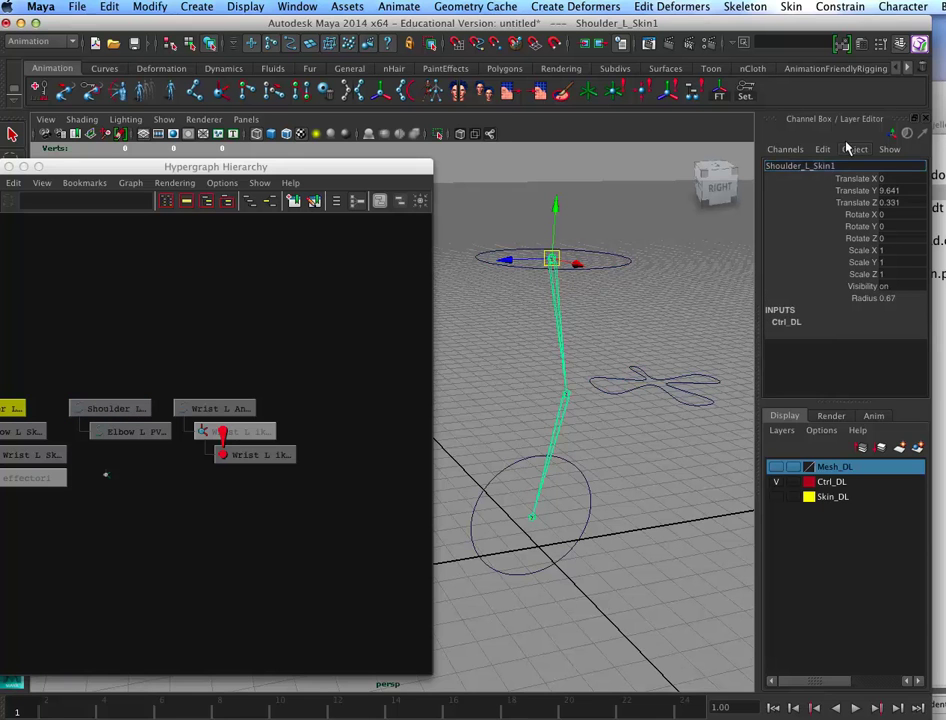
key("Return")
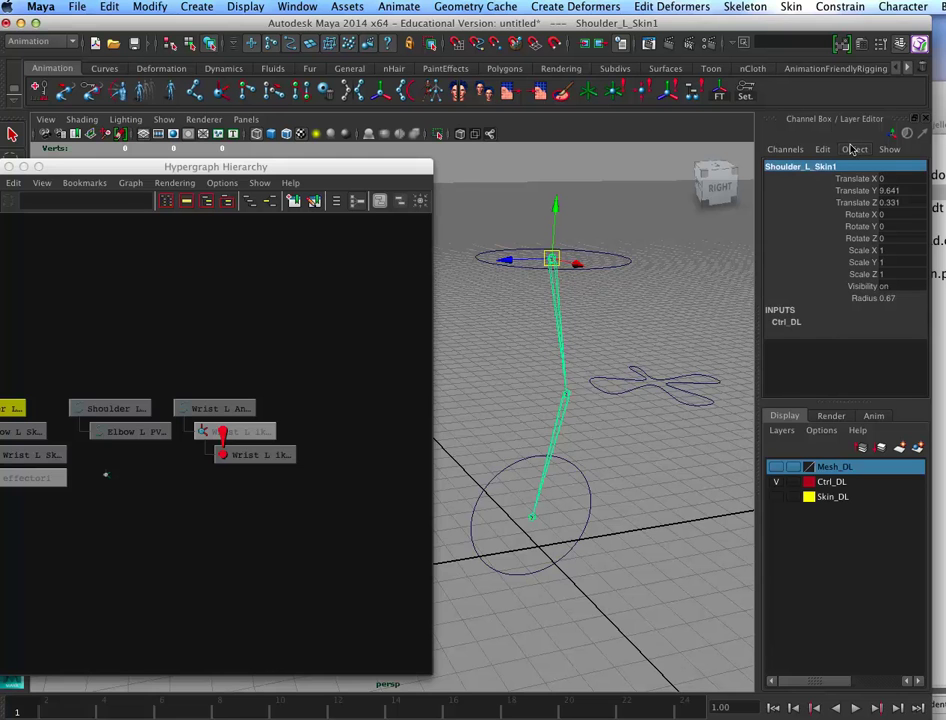
middle_click_drag(239, 522, 388, 507, "alt")
right_click_drag(385, 506, 258, 498, "alt")
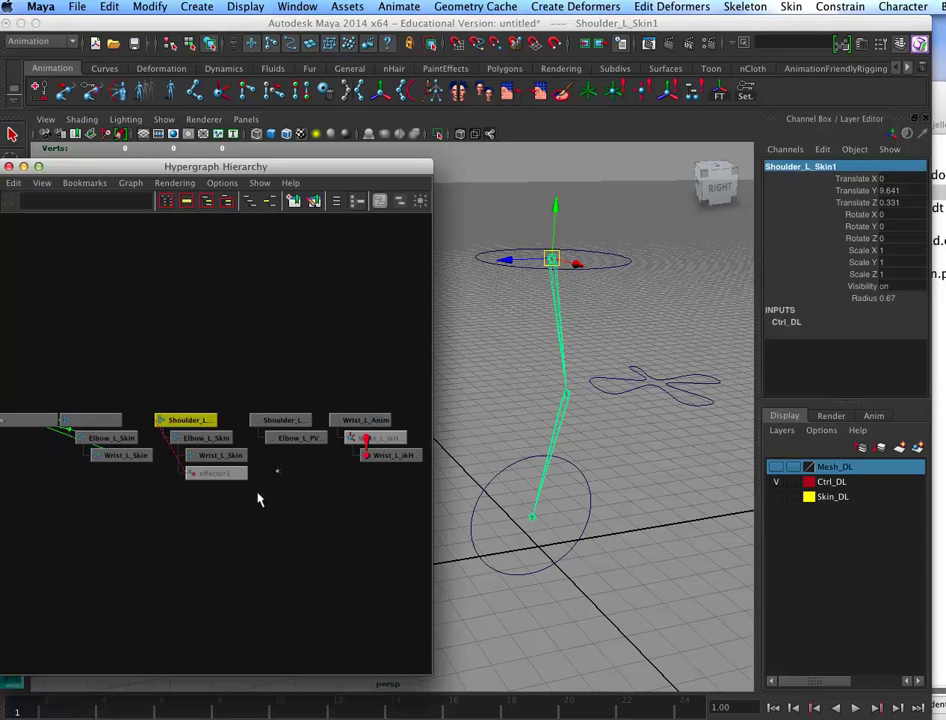
left_click(95, 419)
left_click_drag(200, 381, 184, 412)
right_click_drag(355, 553, 528, 591, "alt")
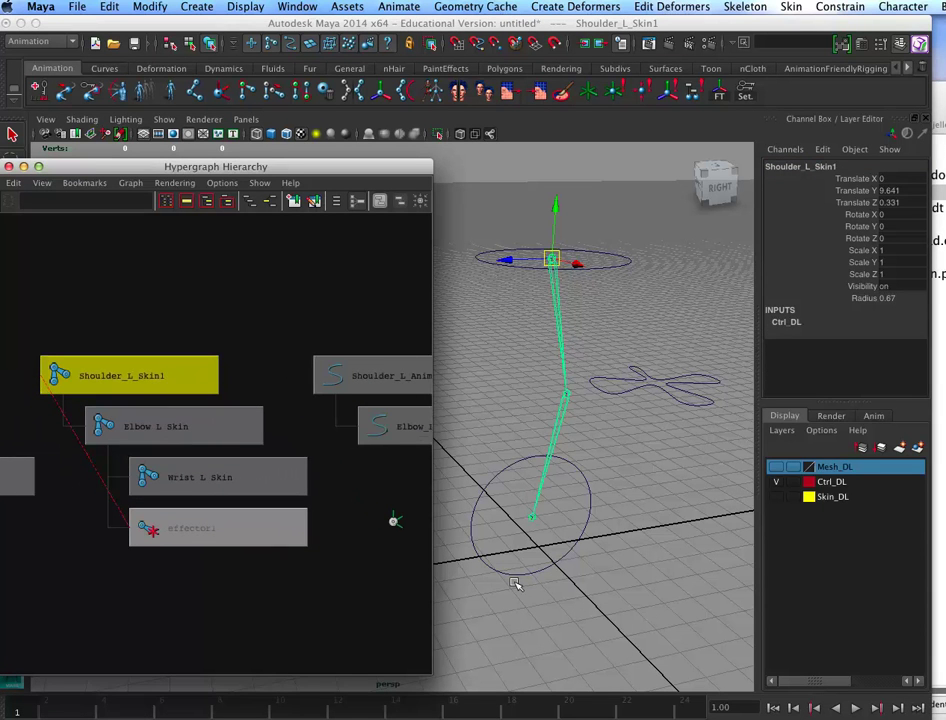
Replace Skin with Ctrl in the control joint hierarchy's names, and rename its root joint Shoulder_L_Ctrl
key("super+Return")
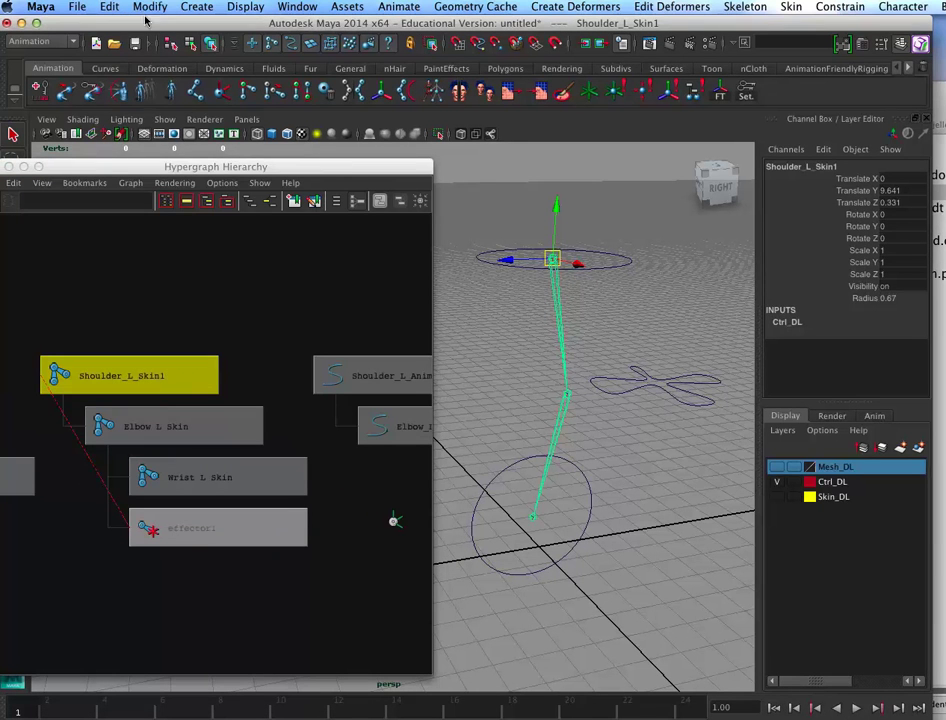
left_click(138, 6)
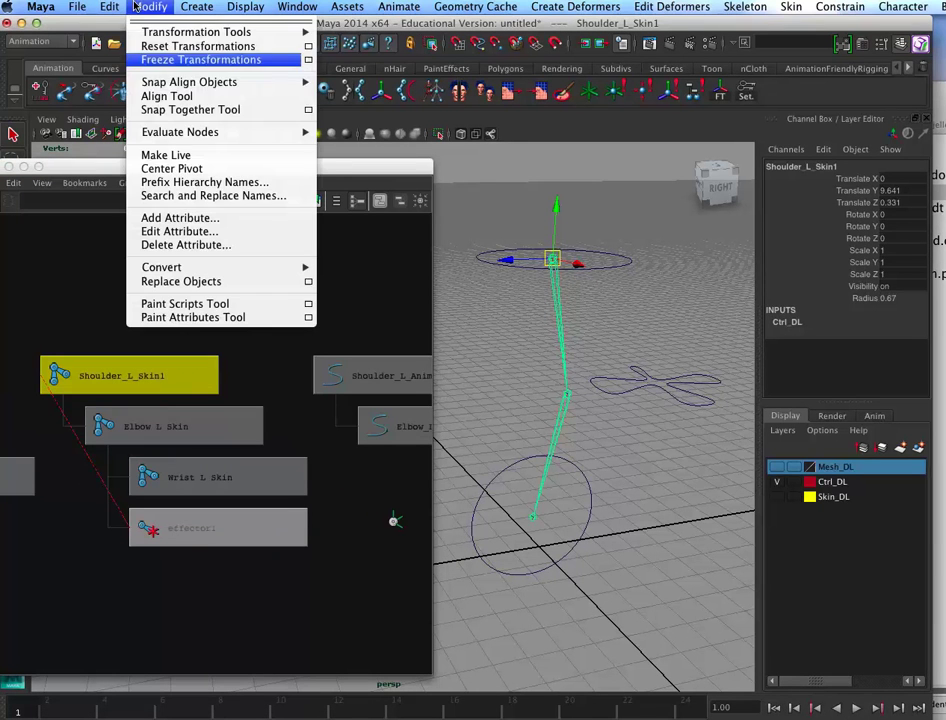
left_click(215, 195)
left_click_drag(700, 252, 623, 240)
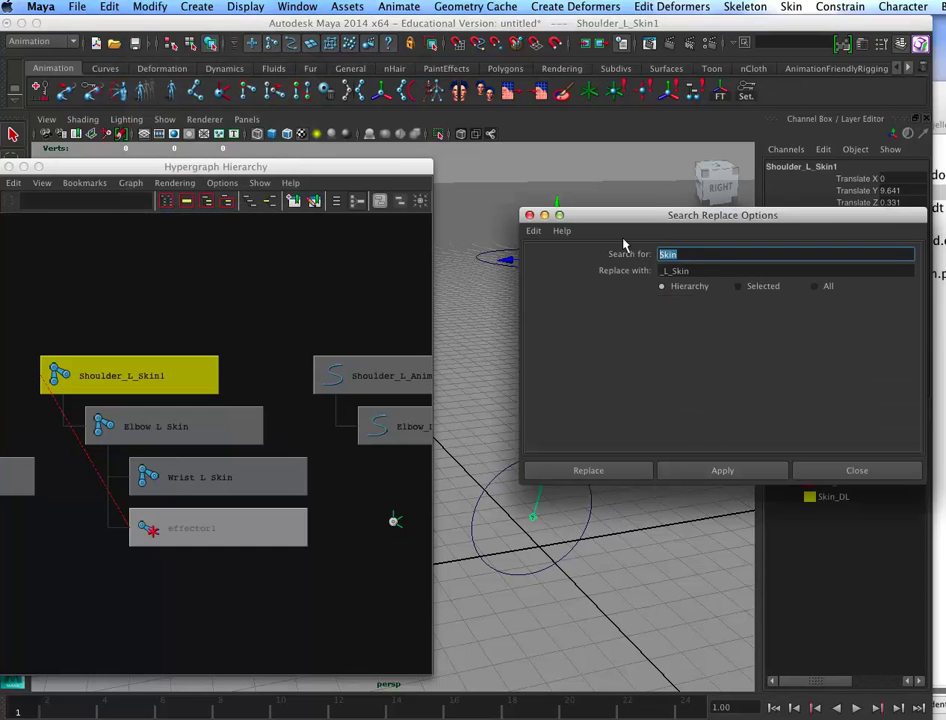
type("S")
key("Tab")
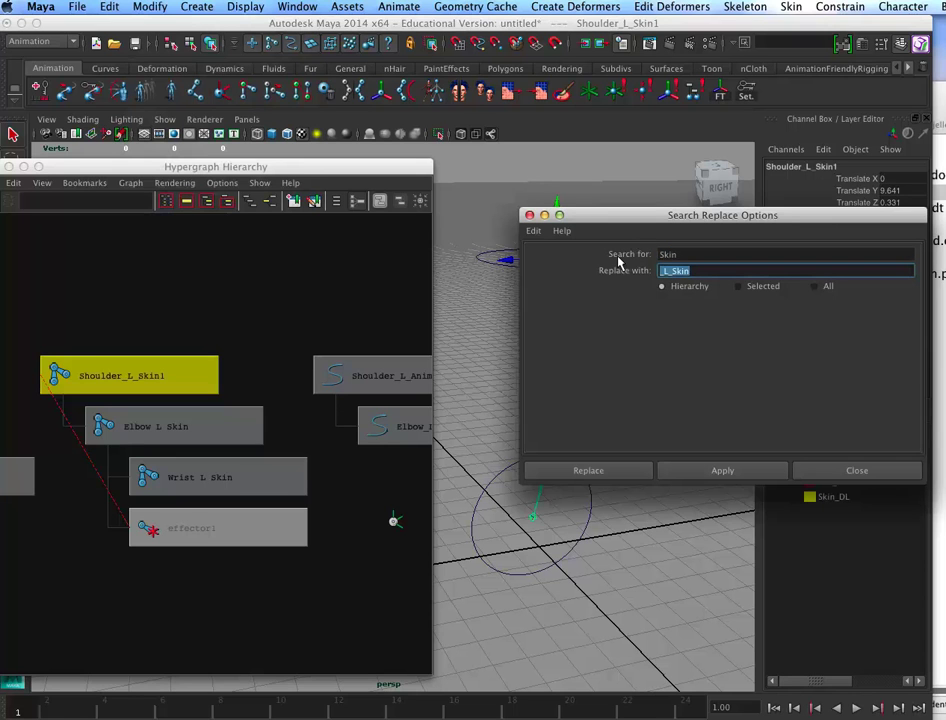
type("Ctrl")
left_click(714, 469)
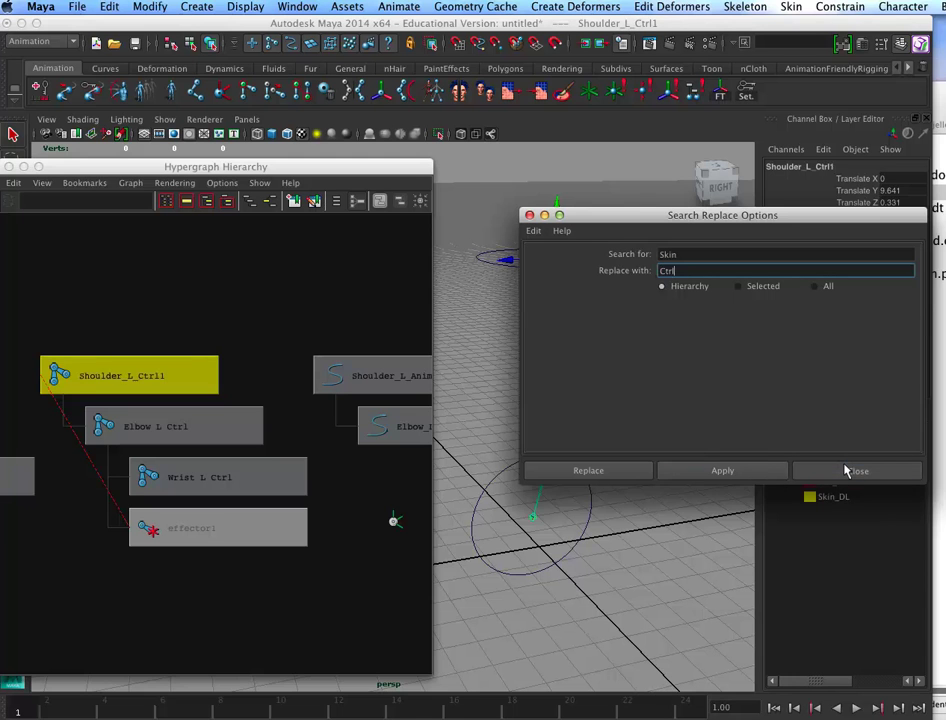
left_click(845, 470)
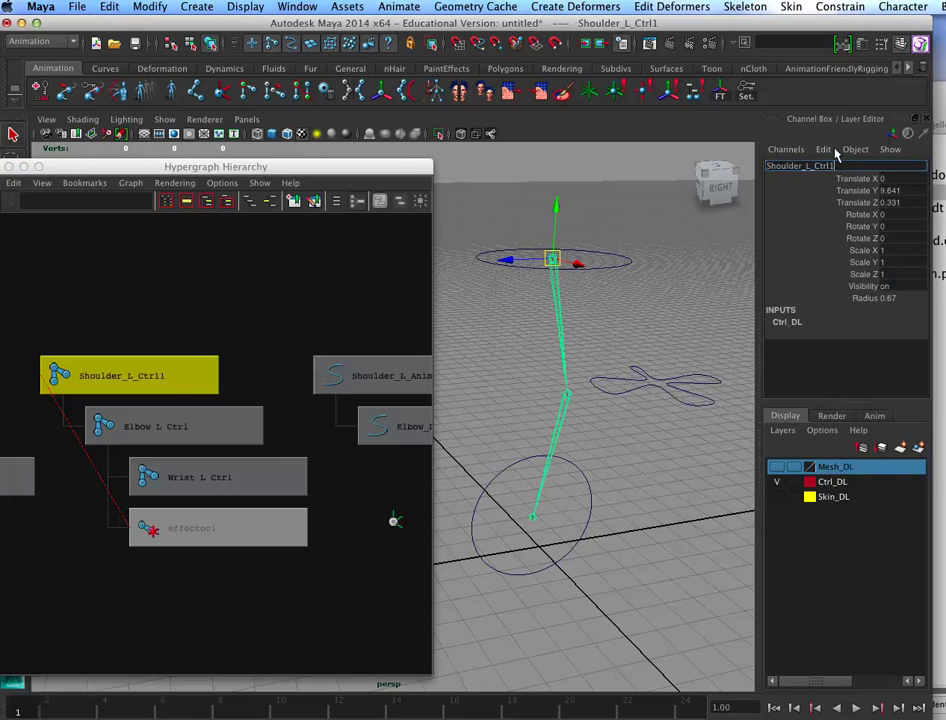
key("Return")
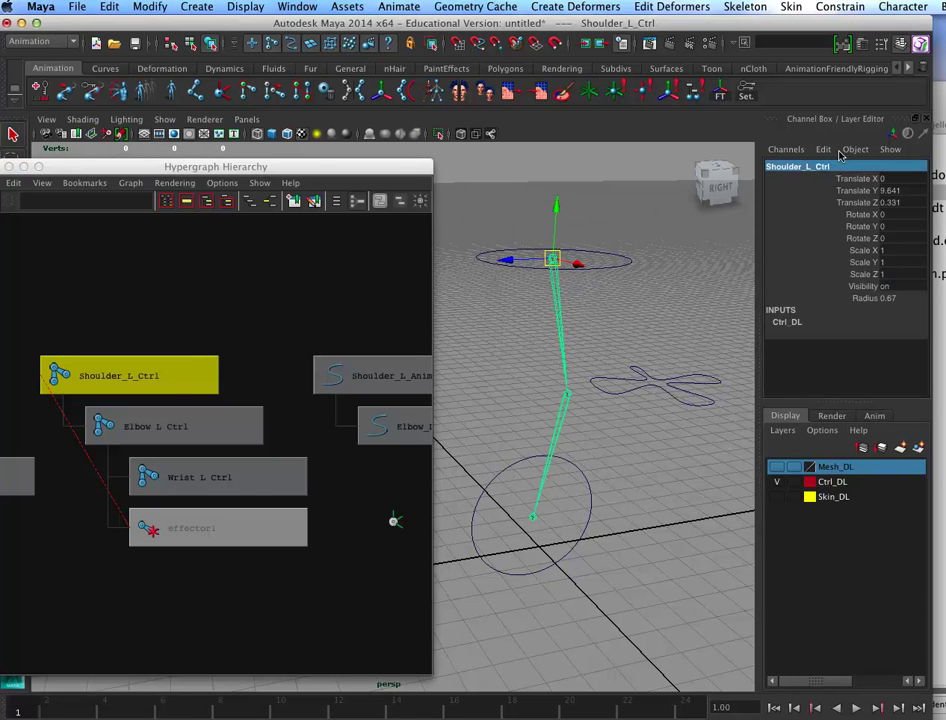
Point-constrain the Shoulder_L_Ctrl joint to the Shoulder_L_Anim control curve
right_click_drag(292, 463, 220, 466, "alt")
middle_click_drag(256, 471, 214, 446, "alt")
middle_click_drag(298, 473, 310, 469, "alt")
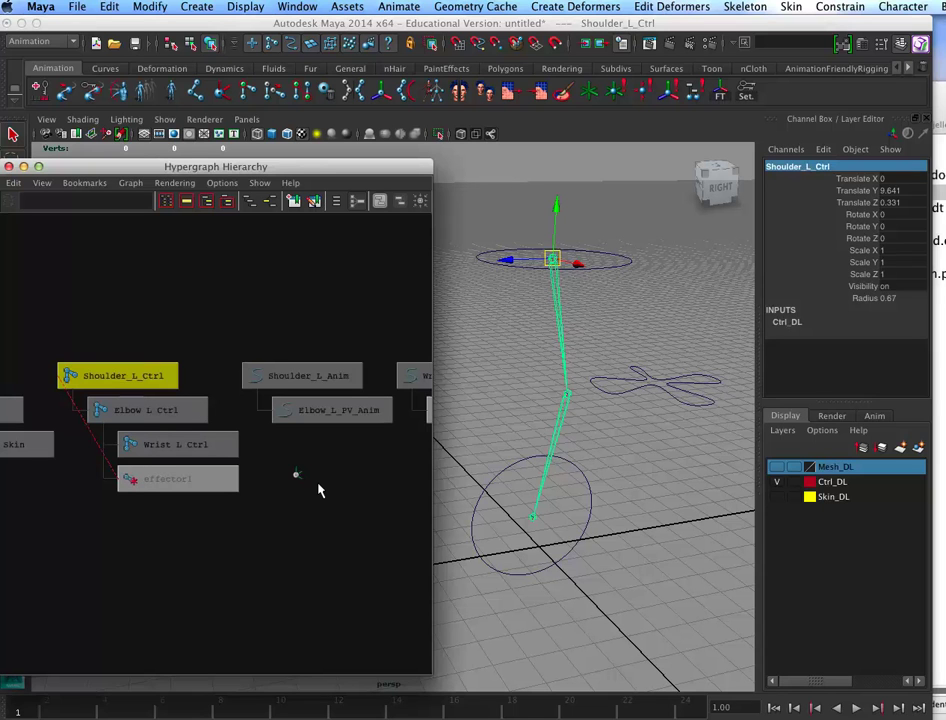
right_click_drag(621, 498, 600, 503, "alt")
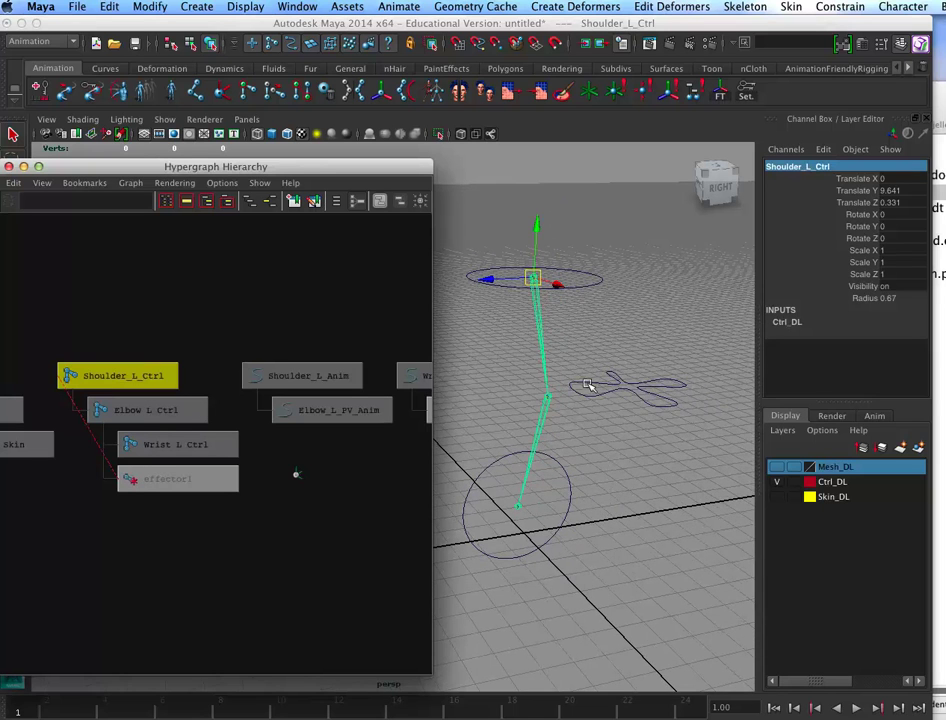
left_click_drag(592, 234, 571, 322)
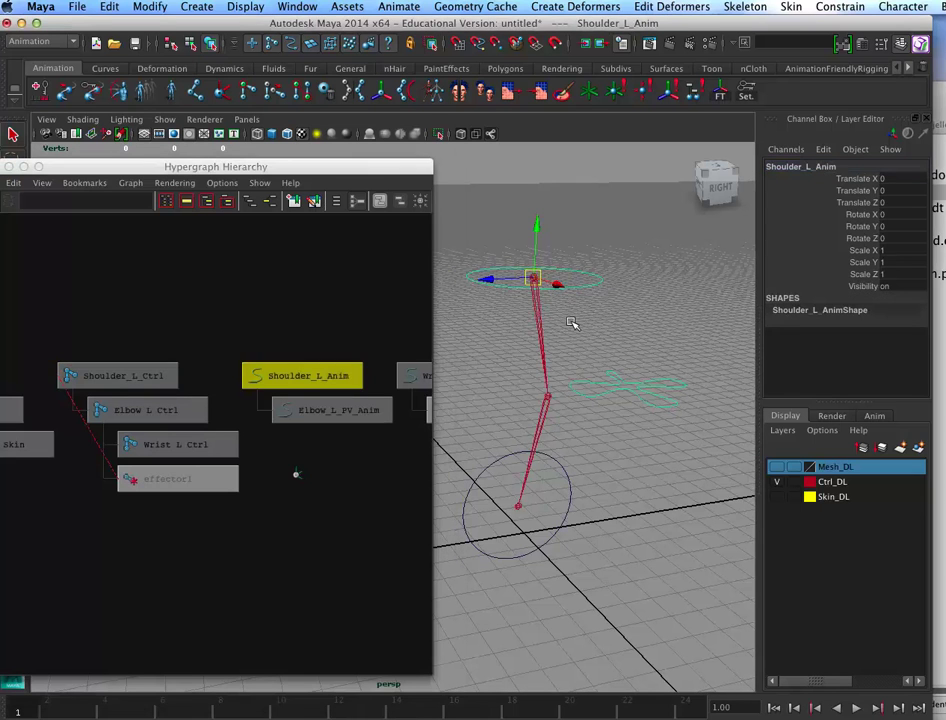
left_click(583, 253)
left_click(583, 298)
left_click(520, 317, "shift")
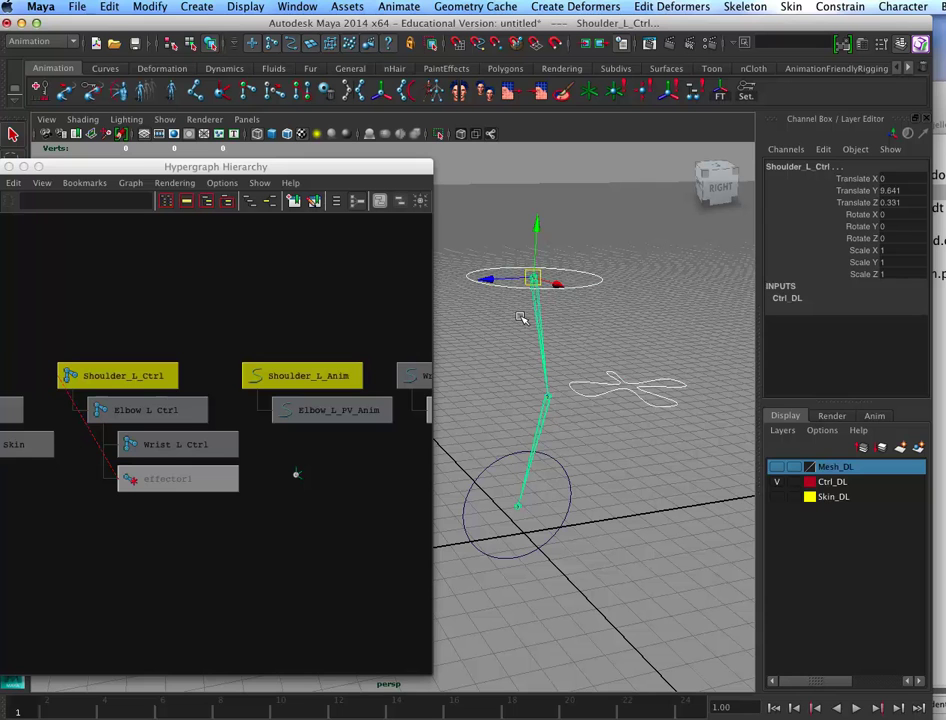
left_click(665, 7)
mouse_move(745, 7)
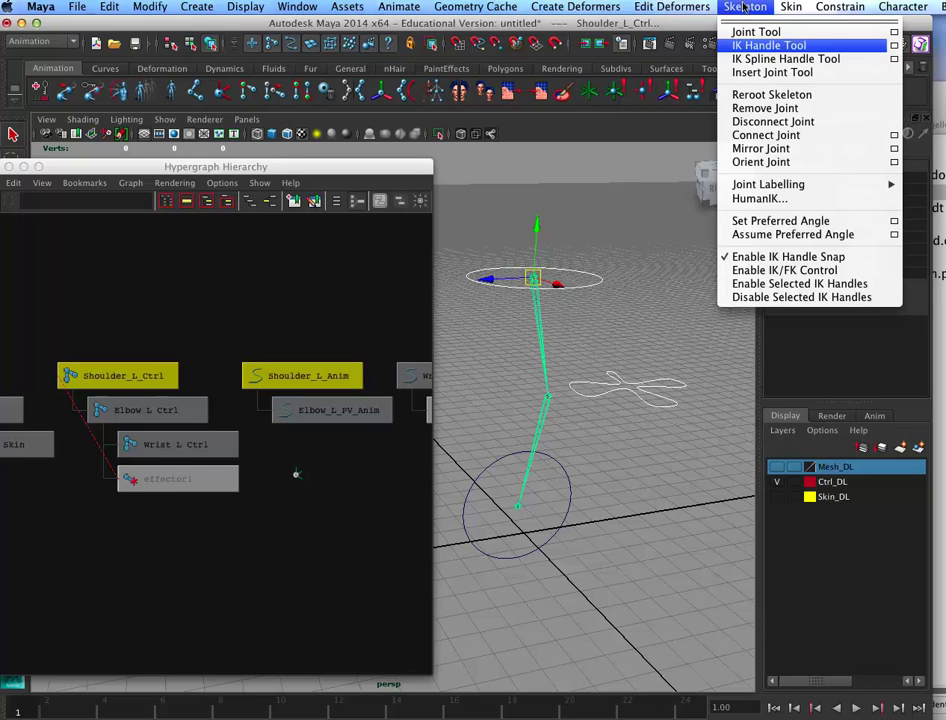
mouse_move(840, 7)
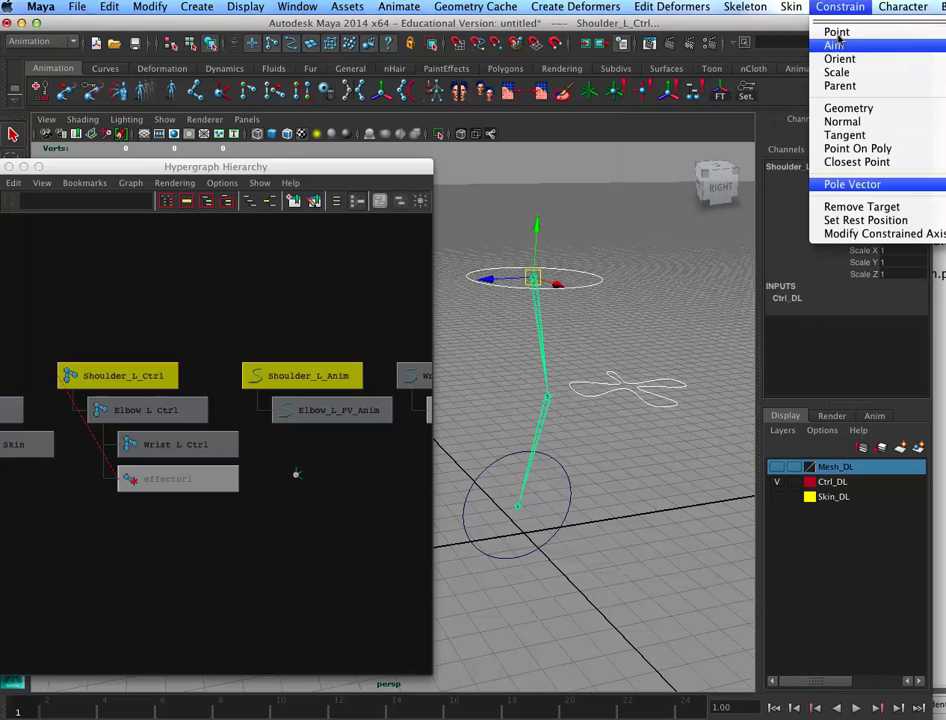
left_click(836, 32)
Test the point constraint by moving Shoulder_L_Anim, and reset its Translate X, Y and Z to 0
mouse_move(535, 276)
left_mouse_down()
mouse_move(545, 256)
mouse_move(515, 296)
mouse_move(549, 321)
mouse_move(536, 274)
left_mouse_up()
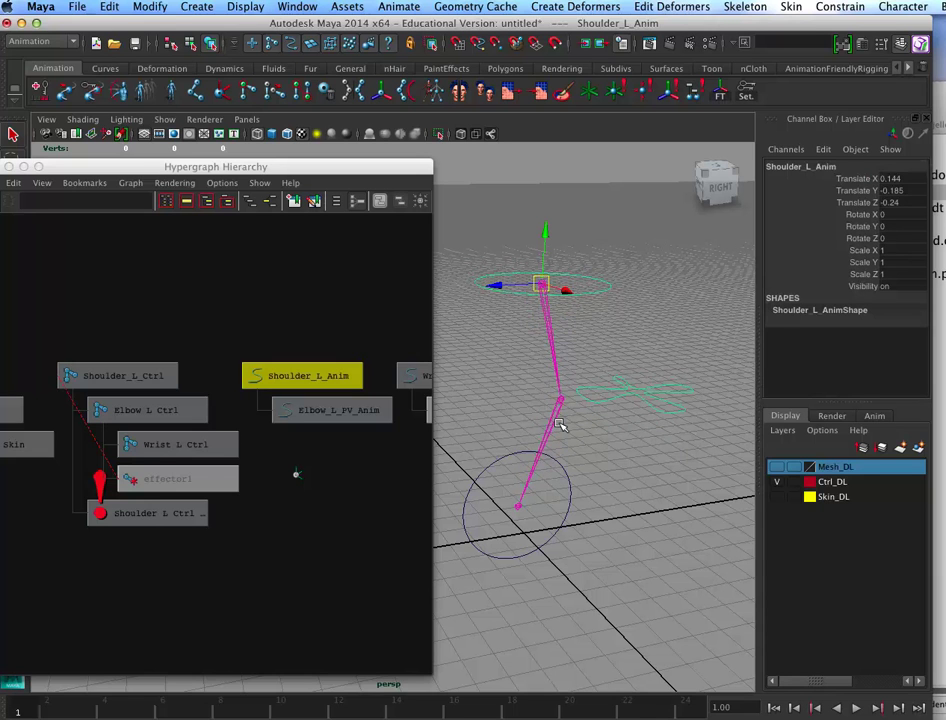
left_click_drag(884, 178, 893, 202)
type("0")
key("Return")
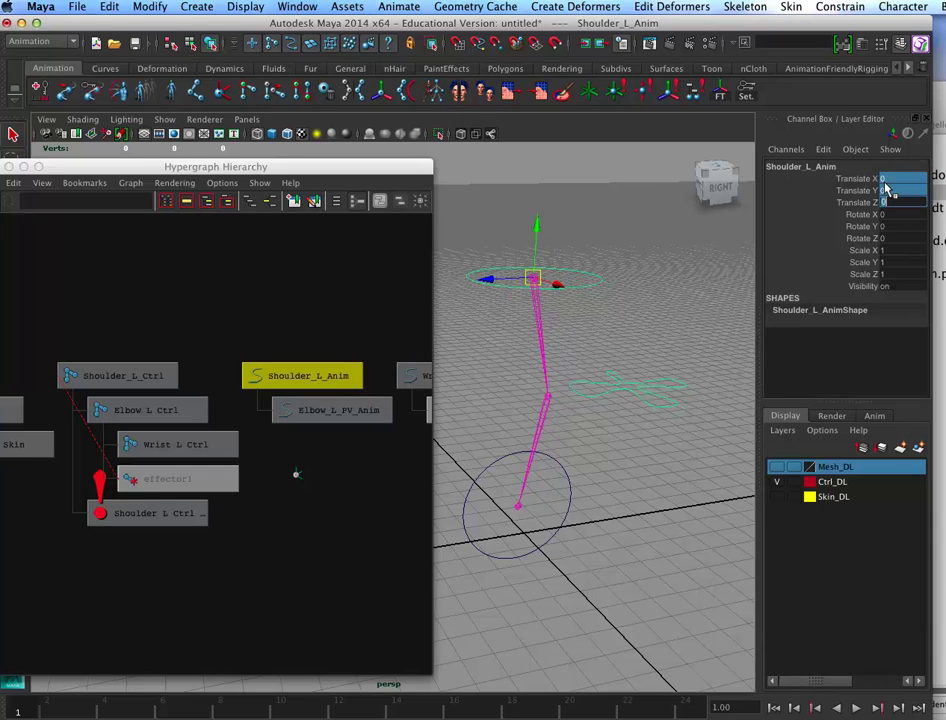
Turn on the visibility of the Skin_DL and Mesh_DL display layers
left_click(306, 534)
key("a")
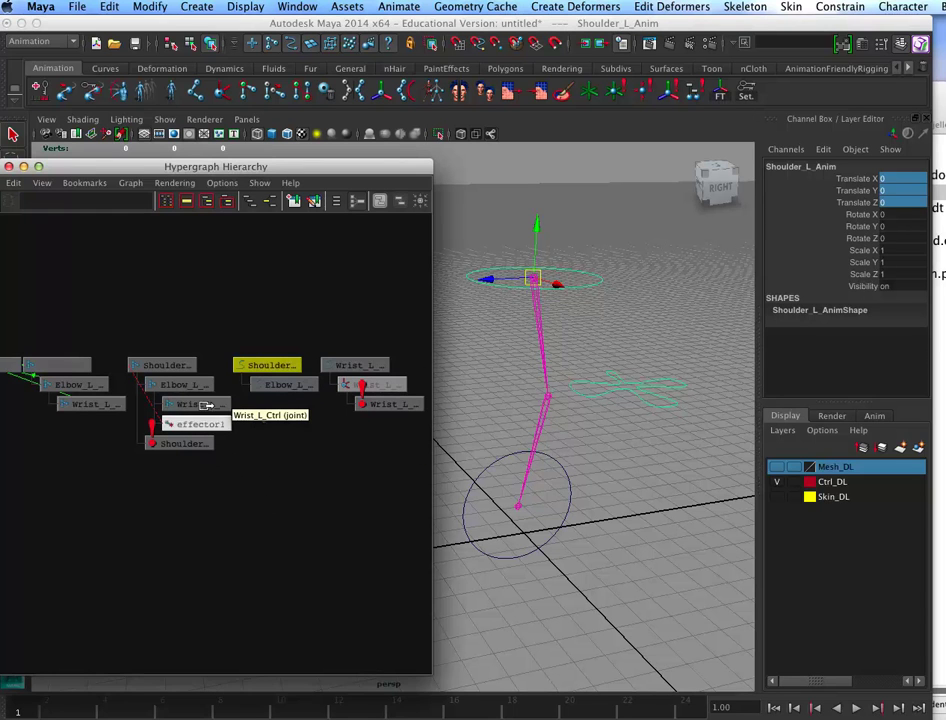
left_click(776, 496)
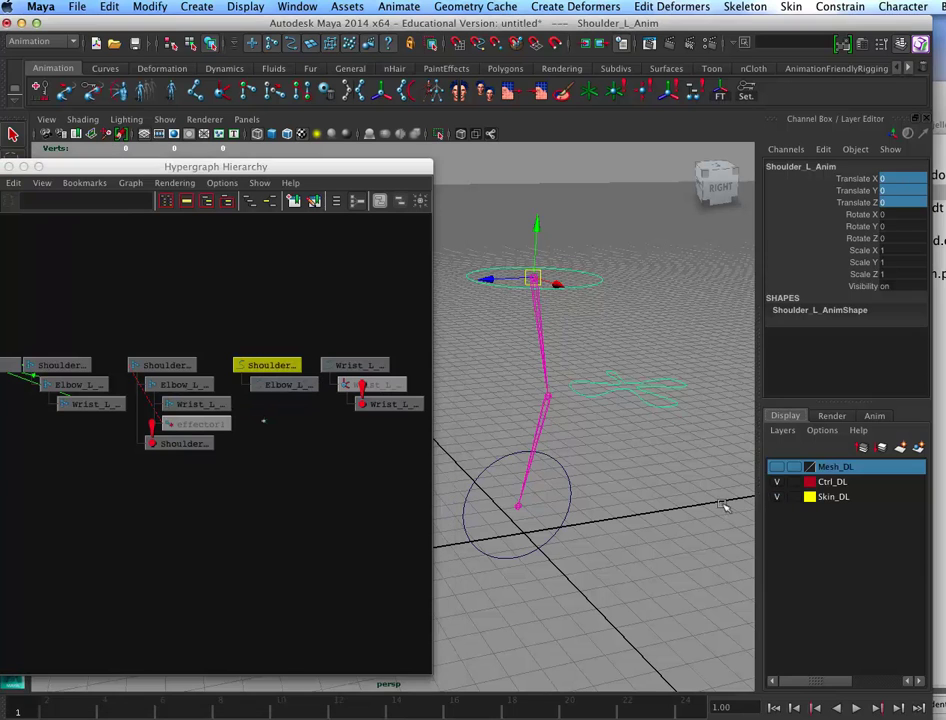
left_click(776, 466)
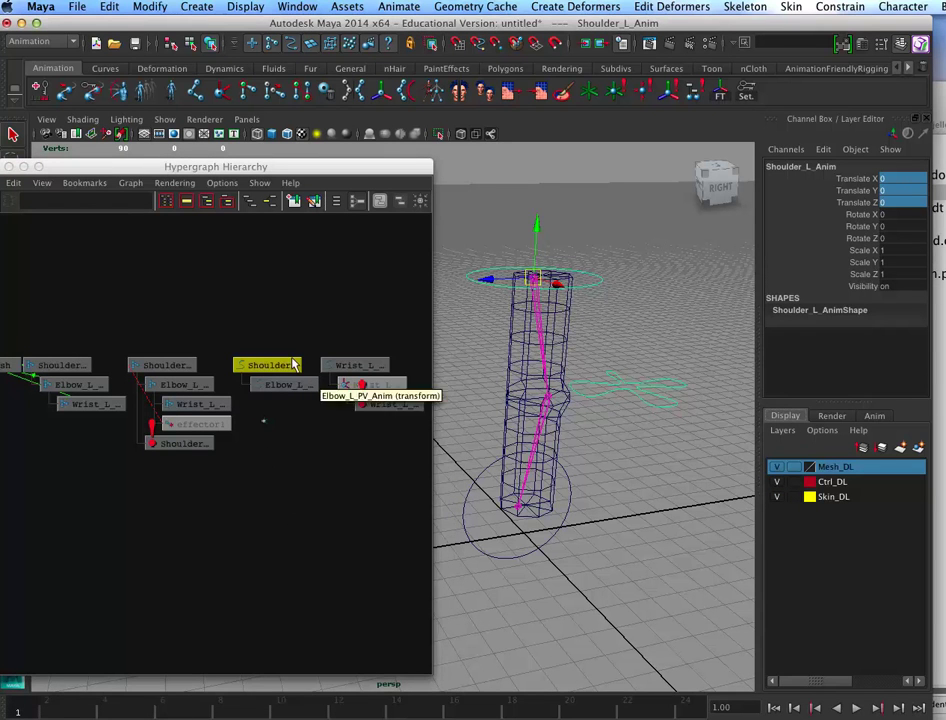
Parent-constrain the Shoulder_L_Skin joint to the Shoulder_L_Ctrl joint
mouse_move(355, 168)
left_mouse_down()
mouse_move(432, 176)
mouse_move(348, 148)
left_mouse_up()
scroll(283, 427, "up", 8)
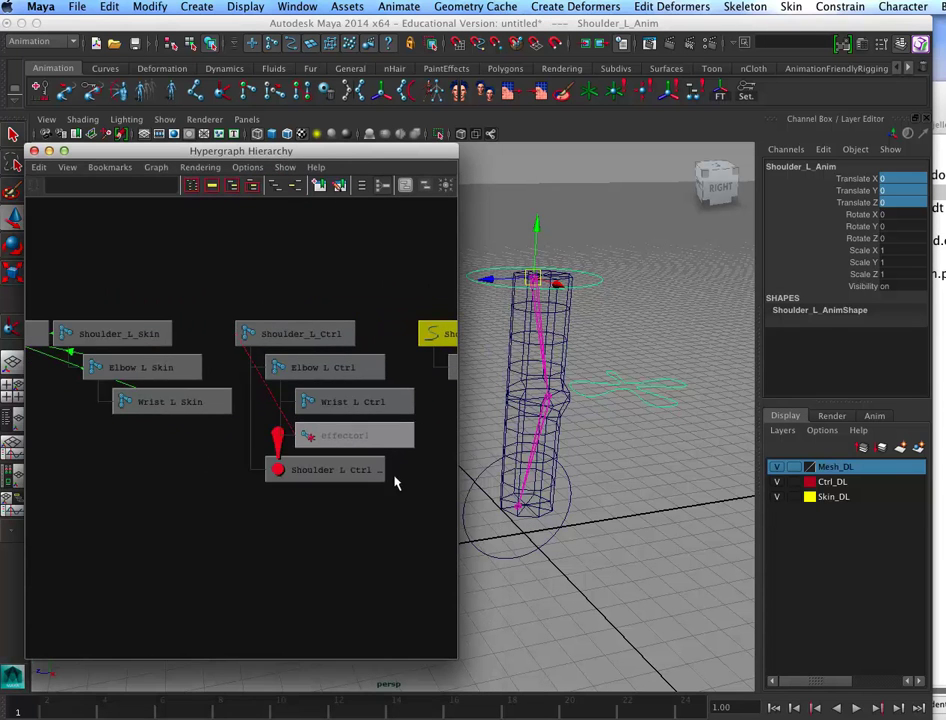
scroll(349, 487, "down", 2)
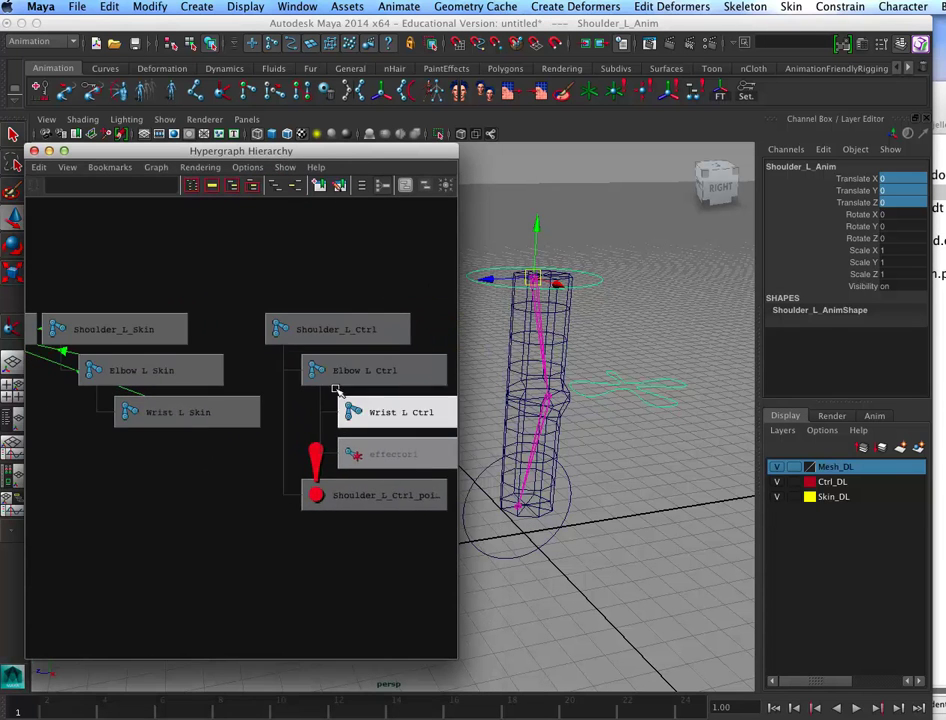
left_click(317, 320)
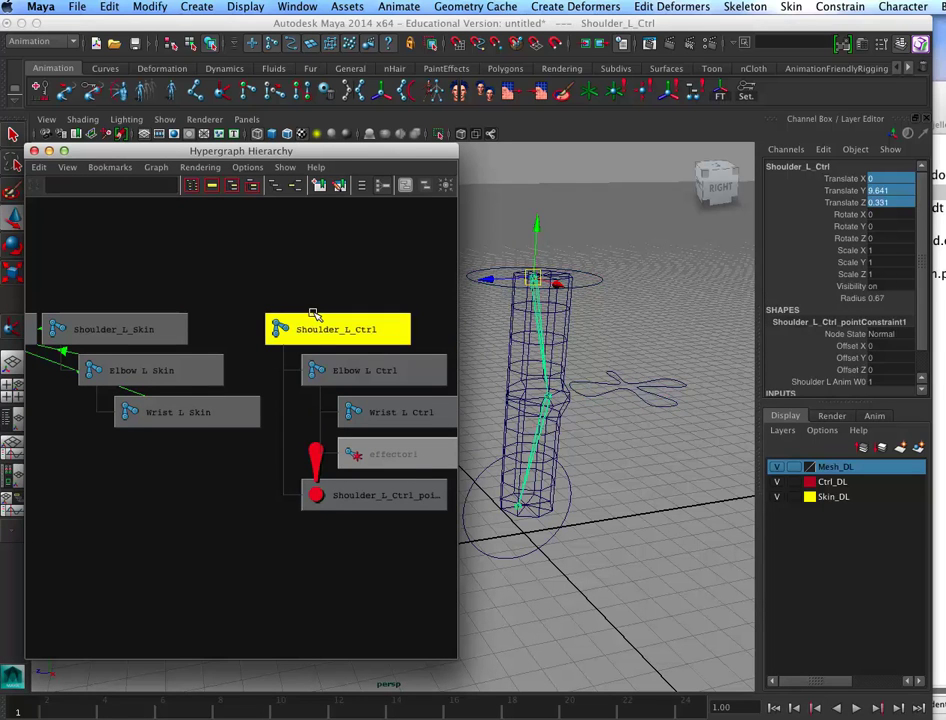
middle_click_drag(313, 314, 122, 299)
left_click_drag(124, 274, 125, 327, "shift")
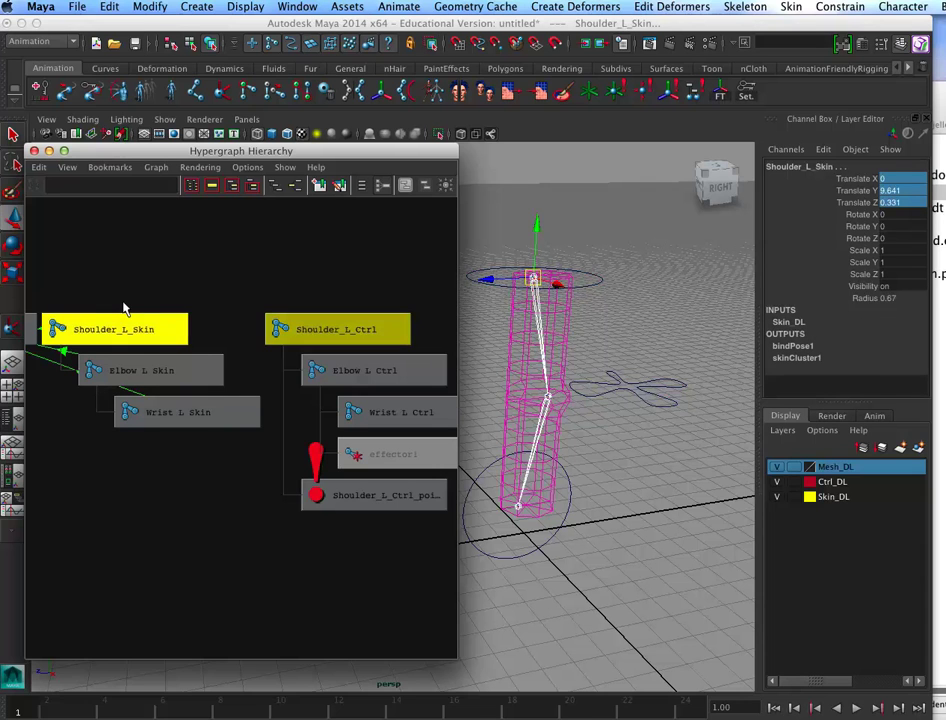
middle_click_drag(128, 327, 165, 302)
left_click(745, 7)
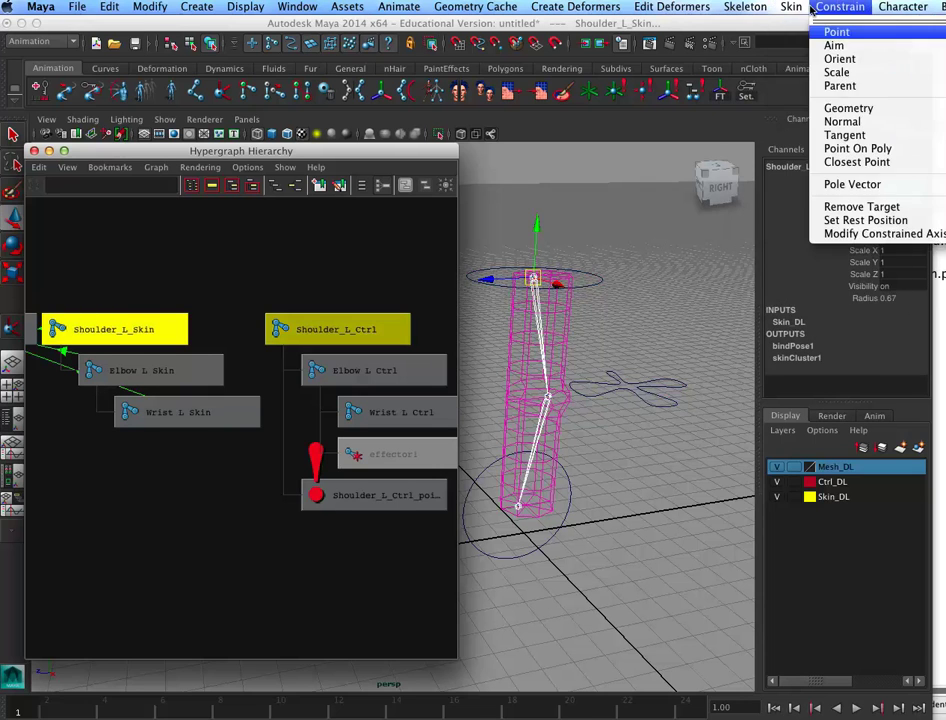
left_click(855, 87)
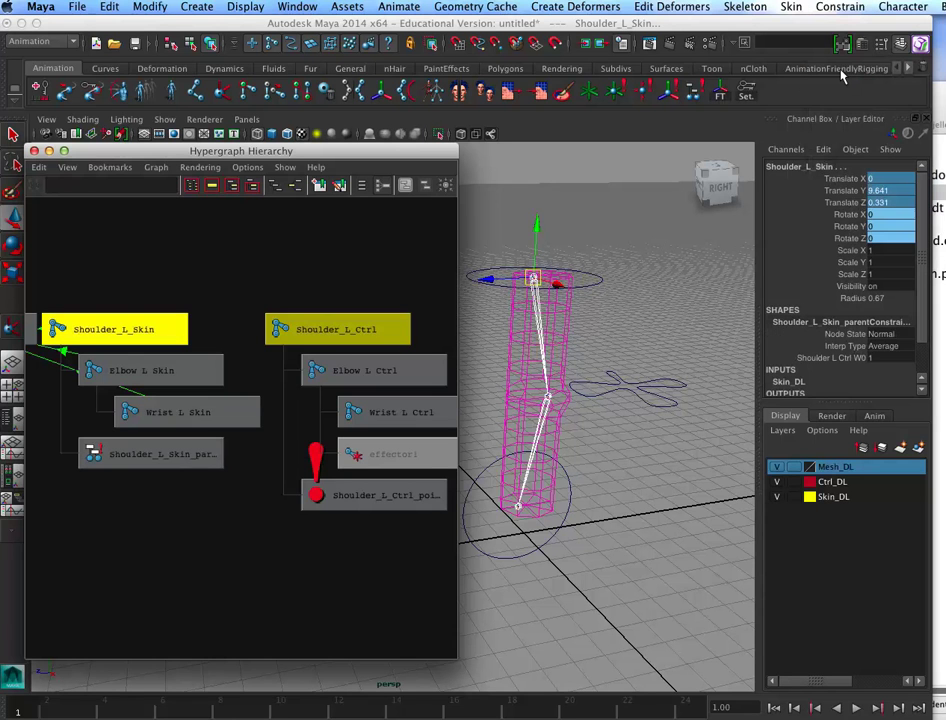
Parent-constrain the Elbow_L_Skin and Wrist_L_Skin joints to the matching Elbow_L_Ctrl and Wrist_L_Ctrl joints
left_click(325, 375)
left_click(185, 365, "shift")
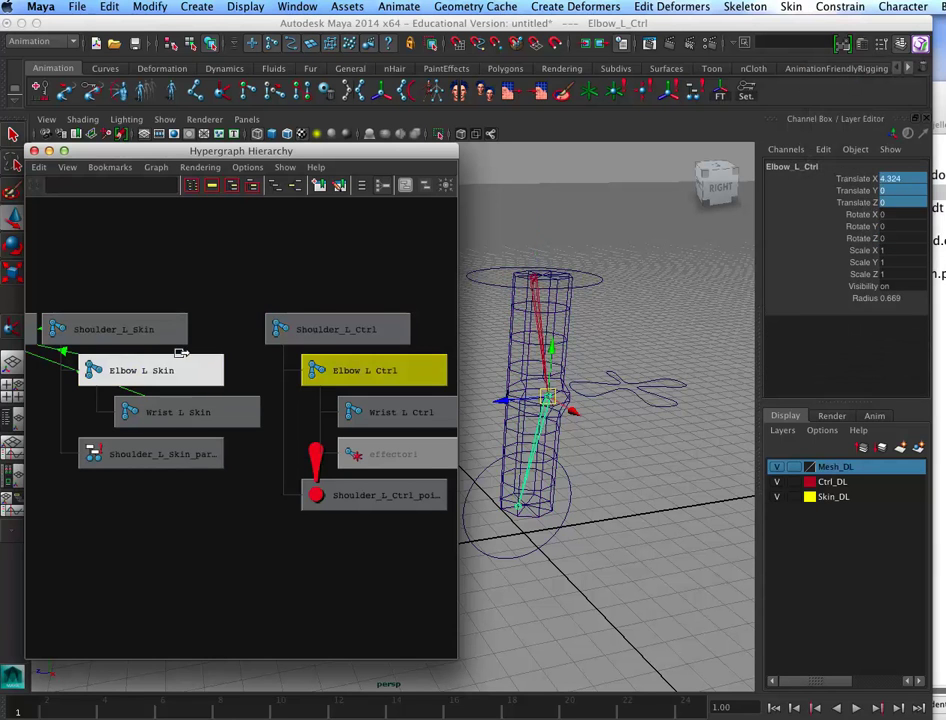
key("g")
left_click(375, 412)
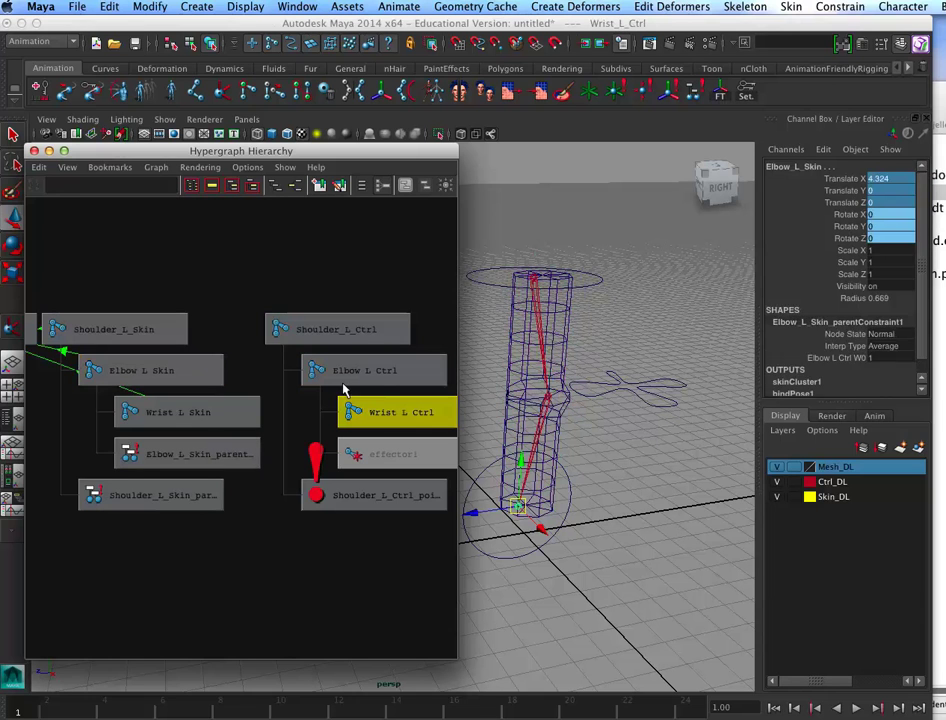
left_click(210, 410, "shift")
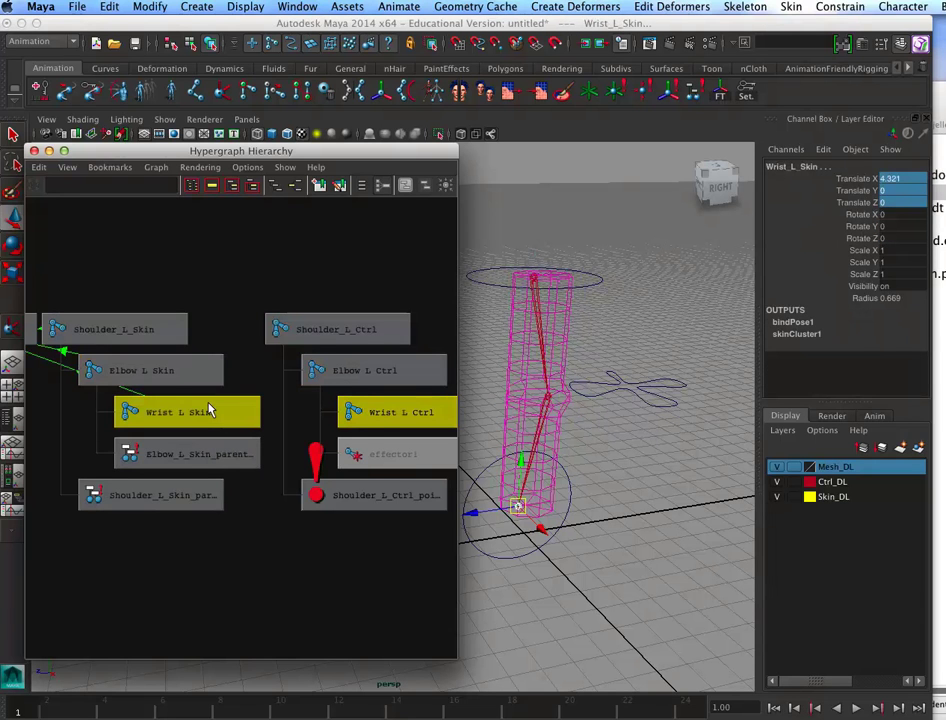
key("g")
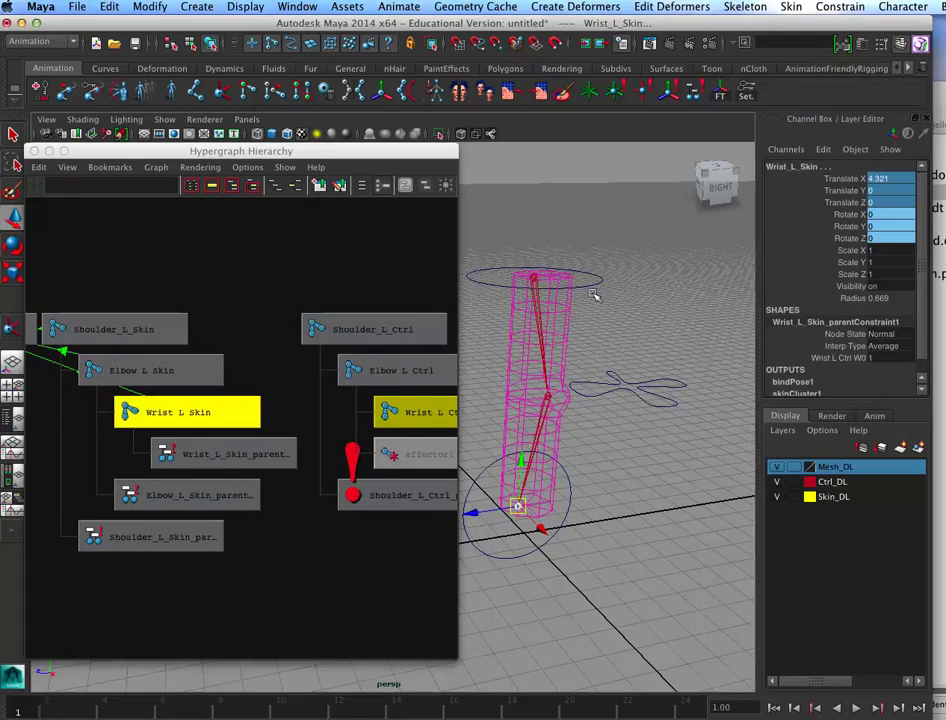
Move Shoulder_L_Anim to about 0.04, 0.35, -0.56 in X, Y, Z and show the arm mesh in smooth shading
left_click(556, 285)
mouse_move(538, 277)
left_mouse_down()
mouse_move(539, 338)
mouse_move(563, 322)
mouse_move(545, 291)
mouse_move(583, 374)
mouse_move(553, 220)
mouse_move(555, 352)
mouse_move(523, 268)
left_mouse_up()
key("5")
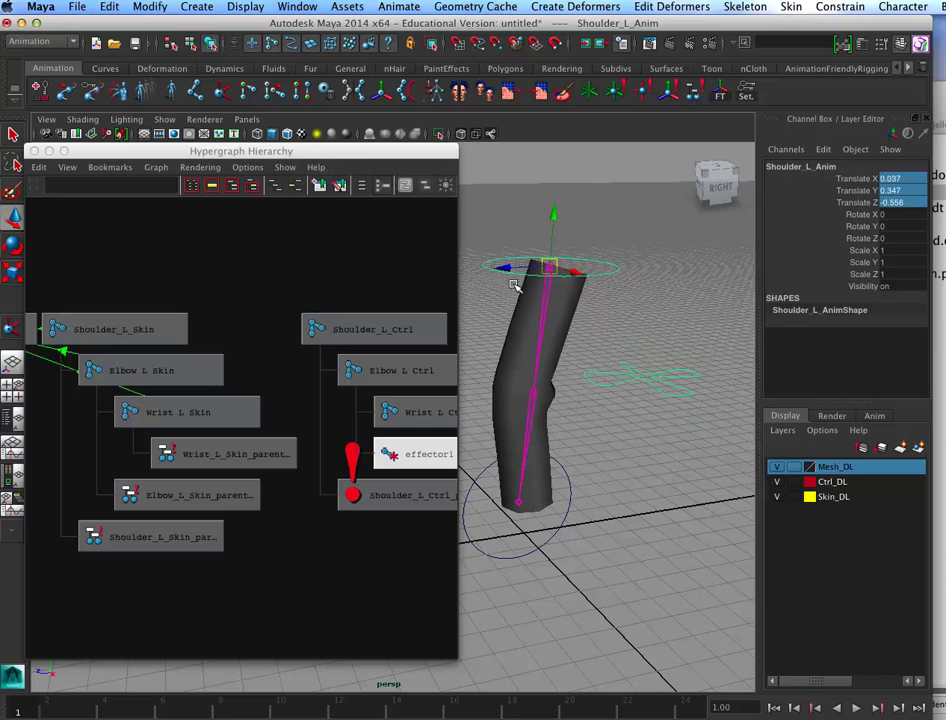
scroll(262, 473, "down", 5)
middle_click_drag(305, 503, 398, 509, "alt")
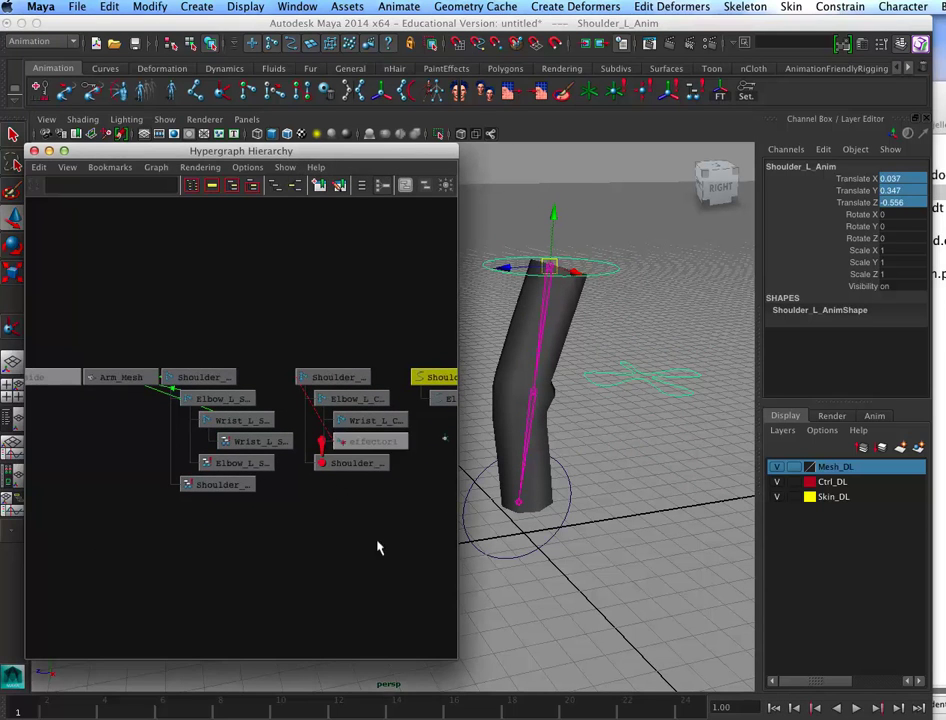
scroll(378, 547, "down", 3)
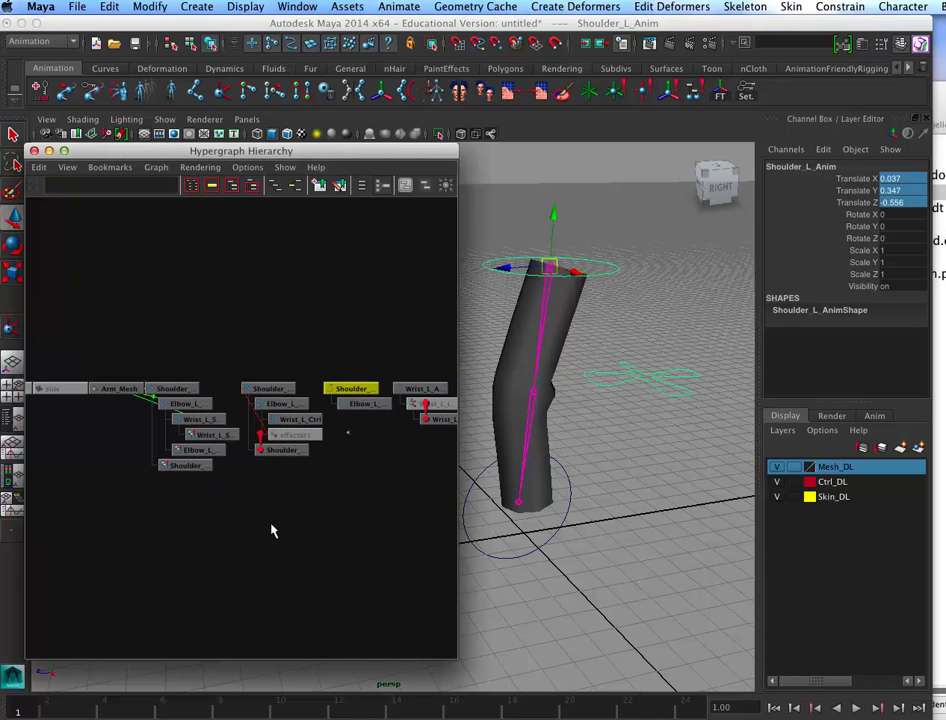